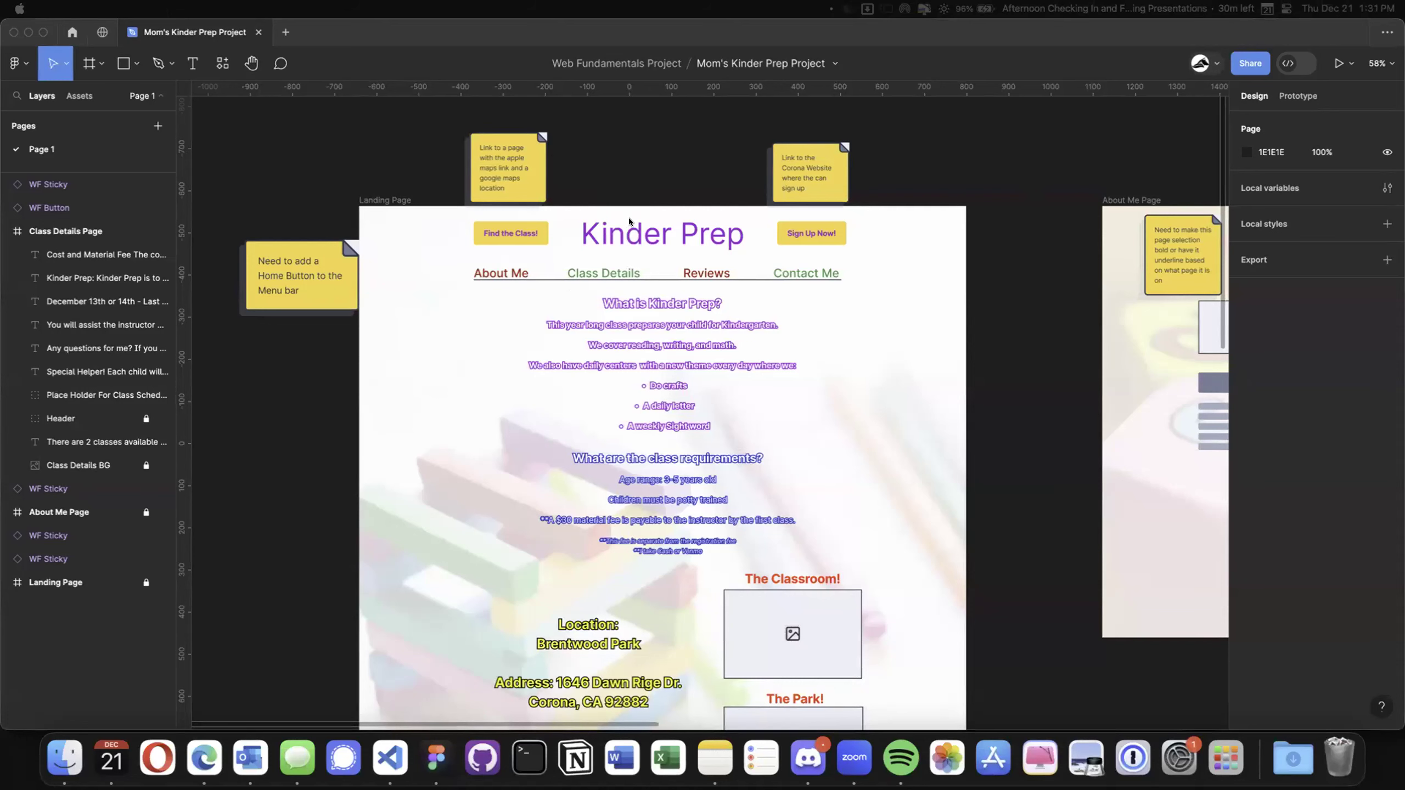
# Step: Review the Kinder Prep landing, About Me and Class Details page designs, including their layout, sticky notes and text sections
pyautogui.scroll(-2, 735, 418)
pyautogui.scroll(3, 733, 426)
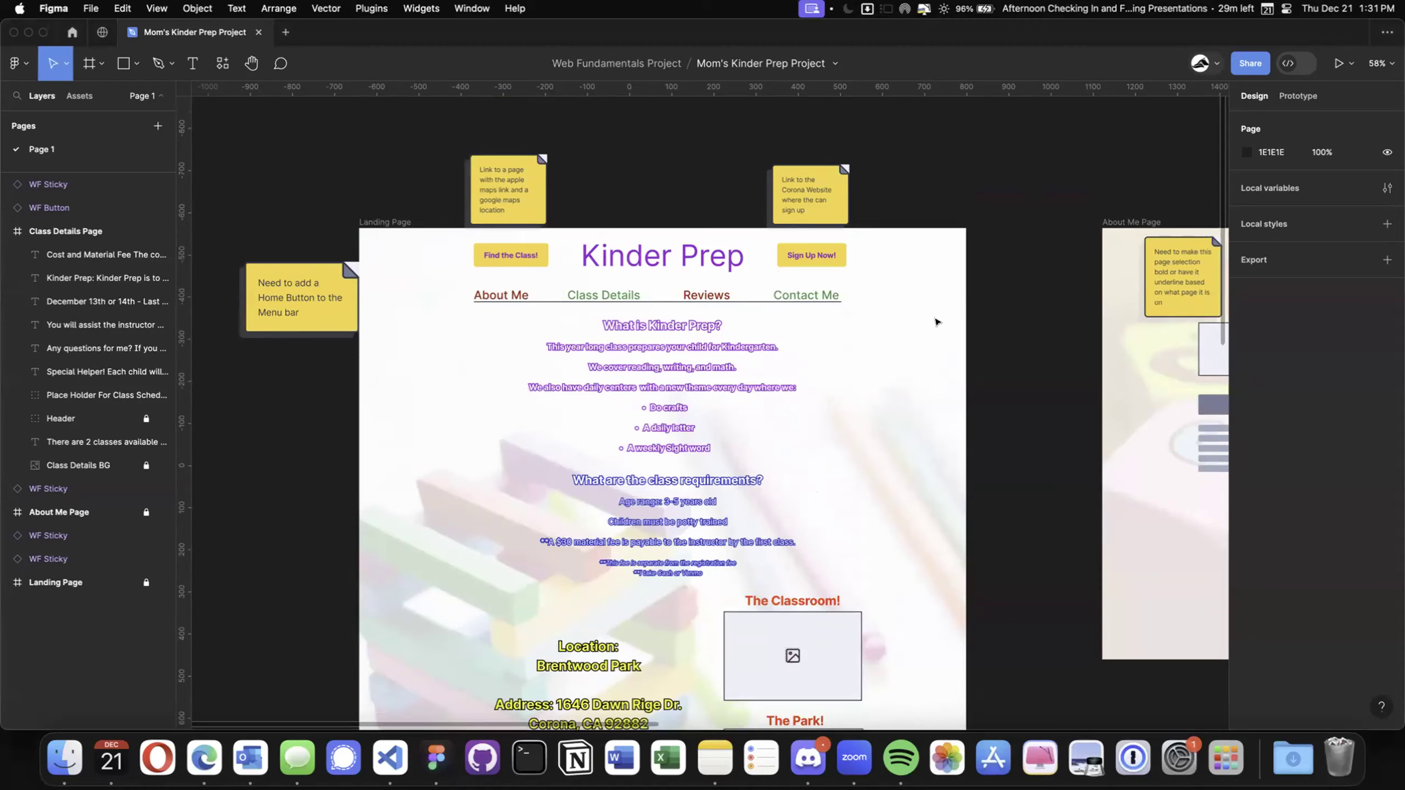
pyautogui.scroll(-5, 924, 424)
pyautogui.scroll(5, 913, 569)
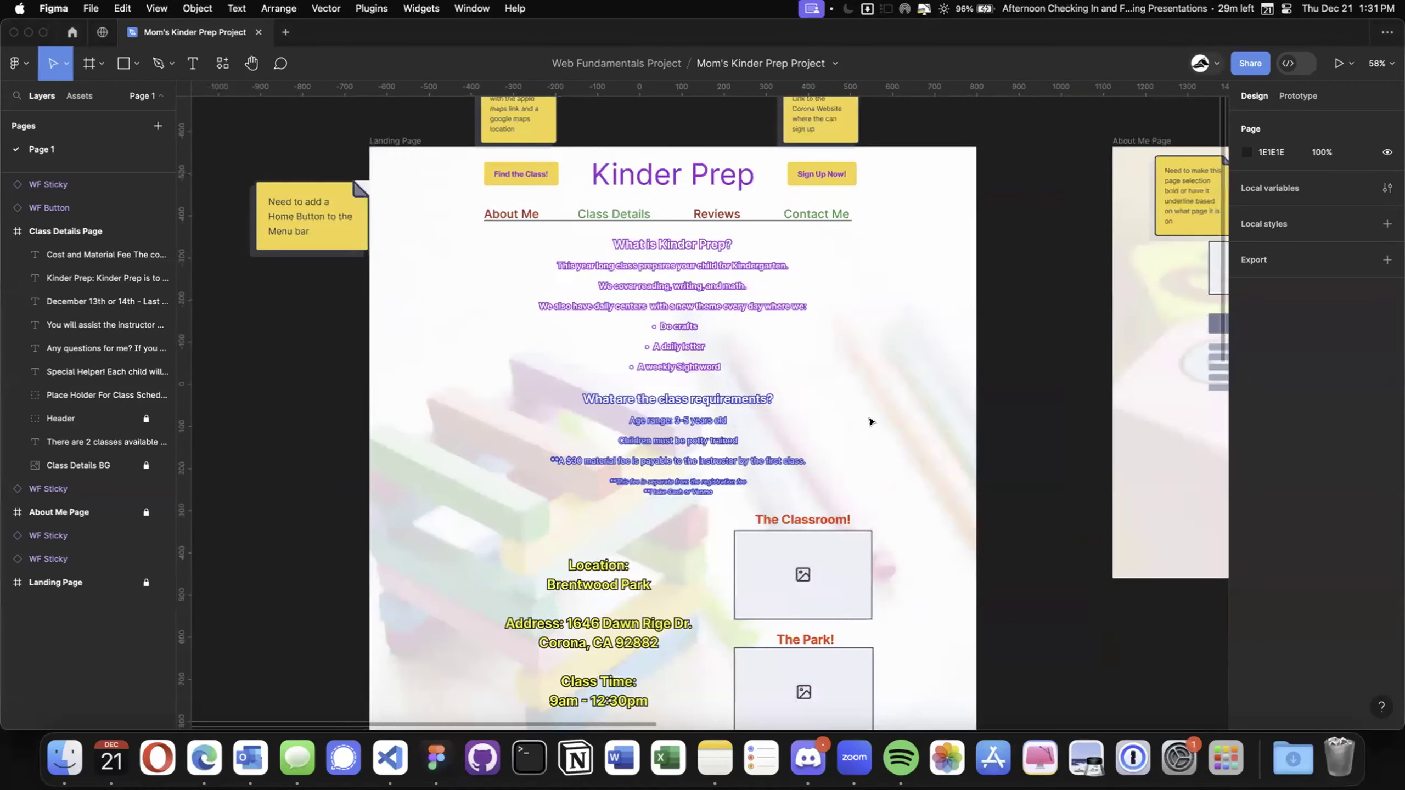
pyautogui.scroll(-3, 871, 422)
pyautogui.hscroll(10, 830, 423)
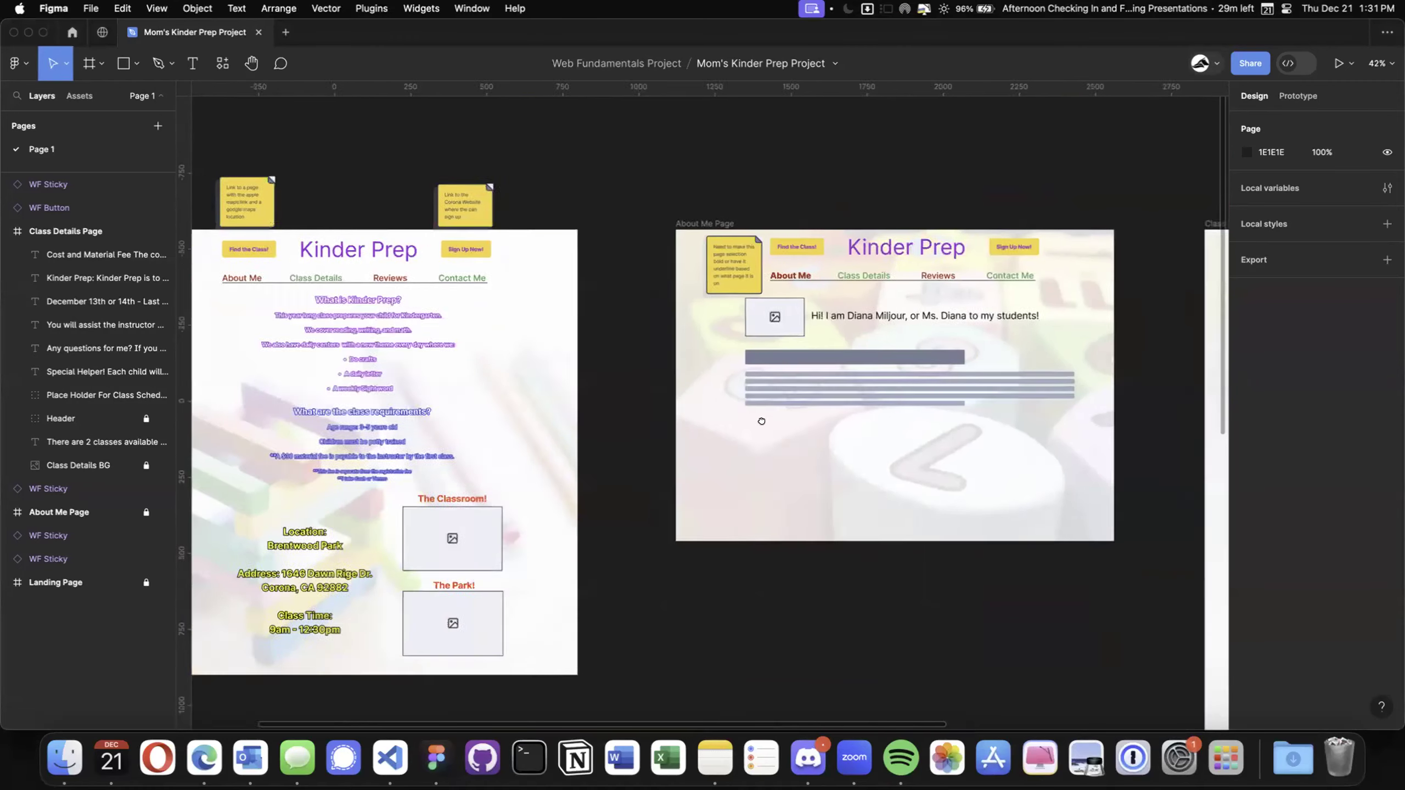
pyautogui.hscroll(10, 715, 425)
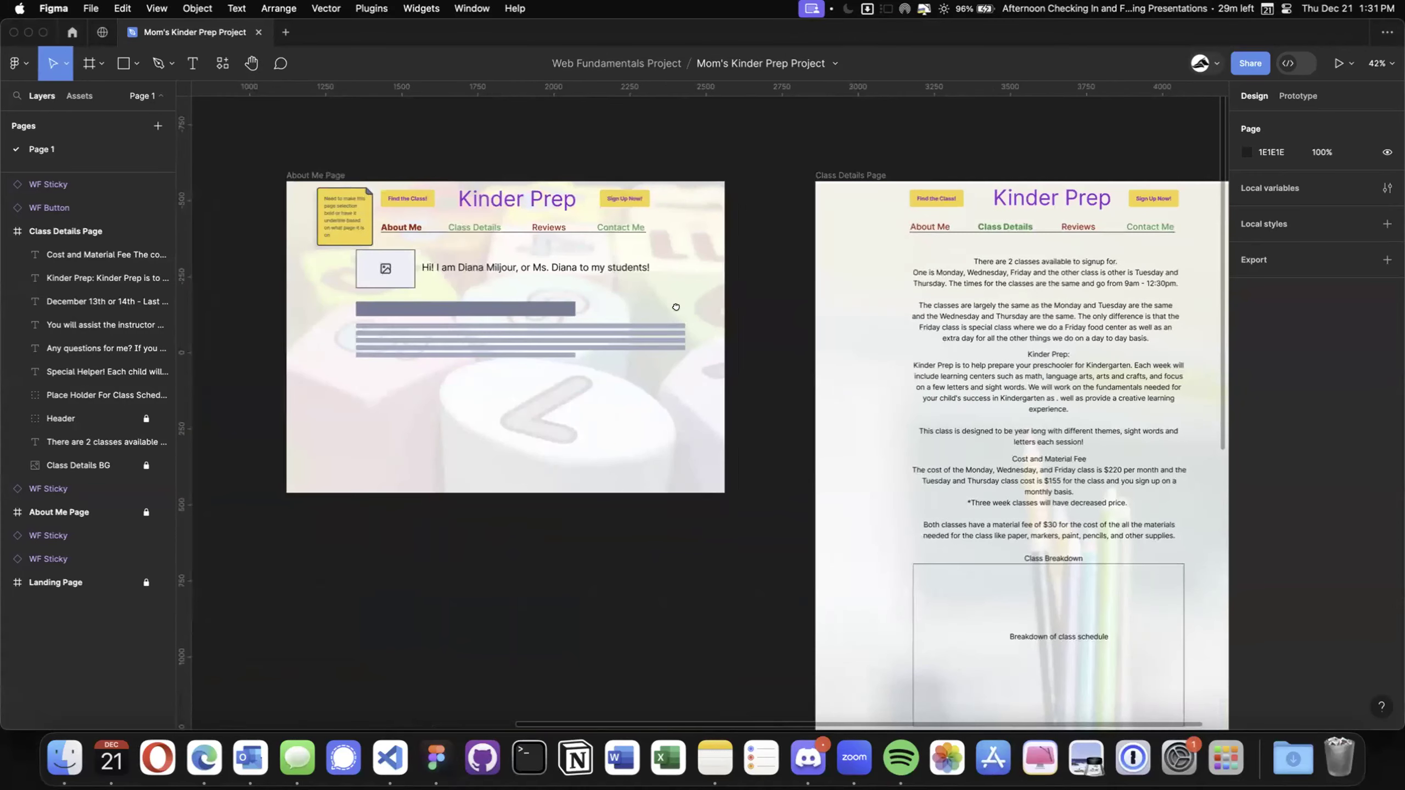
pyautogui.hscroll(10, 734, 326)
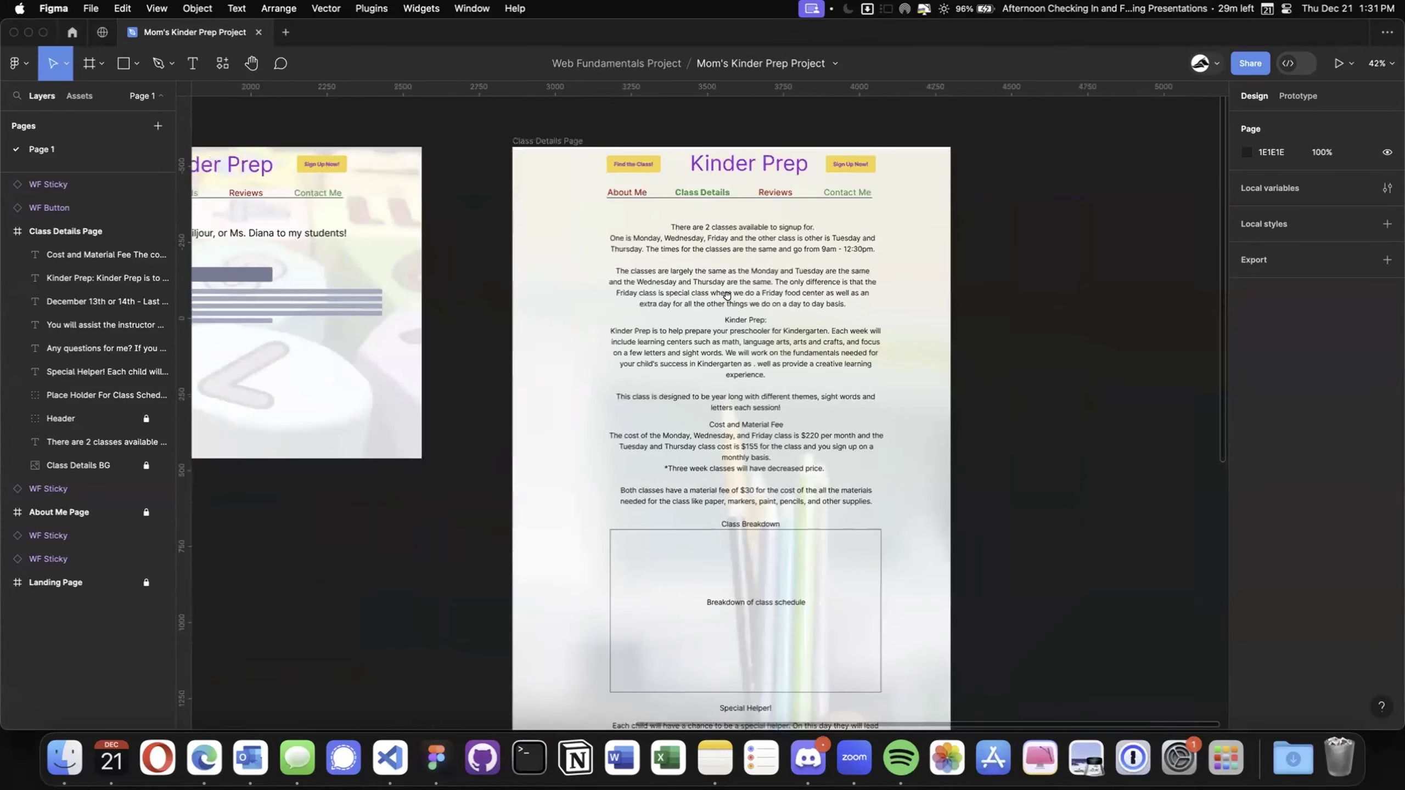
pyautogui.scroll(-10, 726, 294)
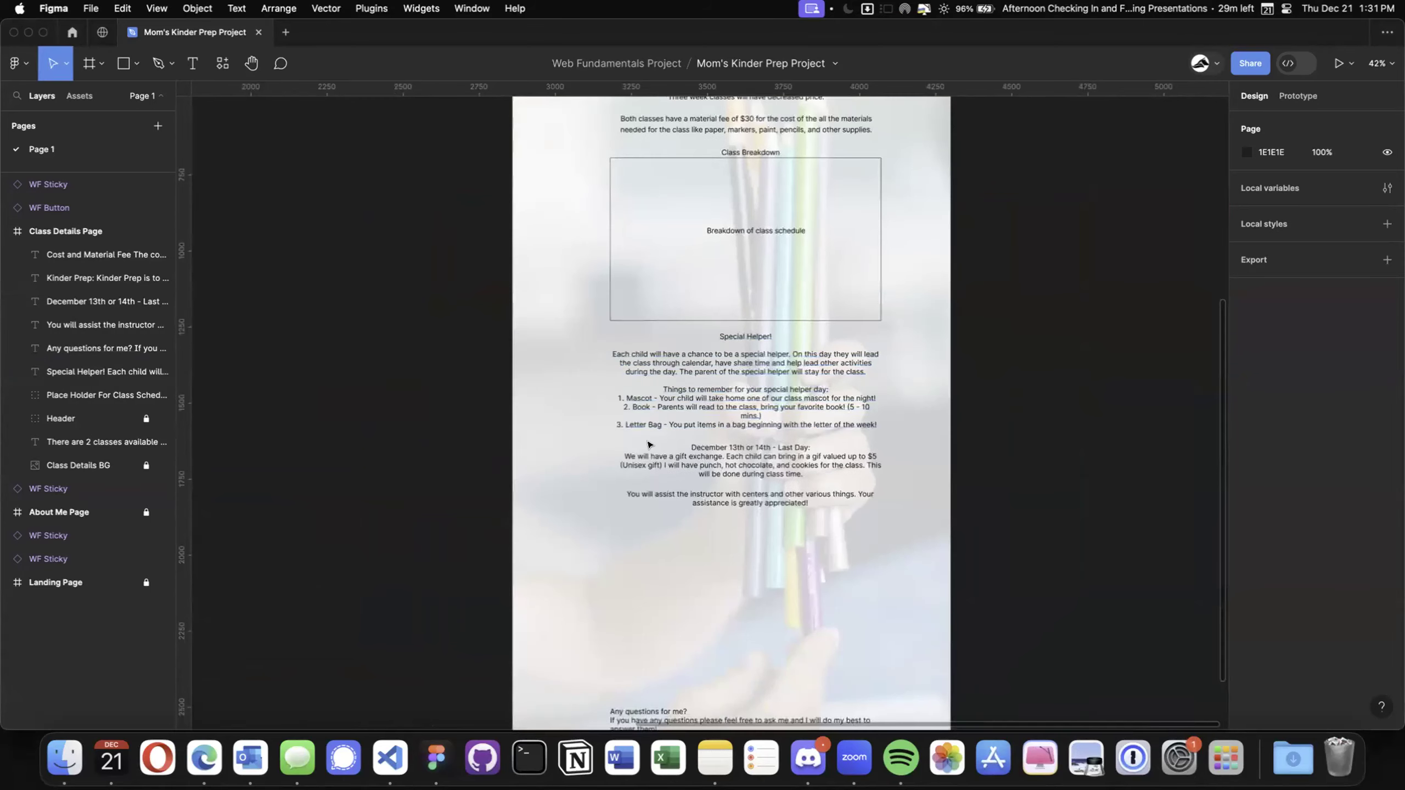
pyautogui.hotkey('shift', '1')
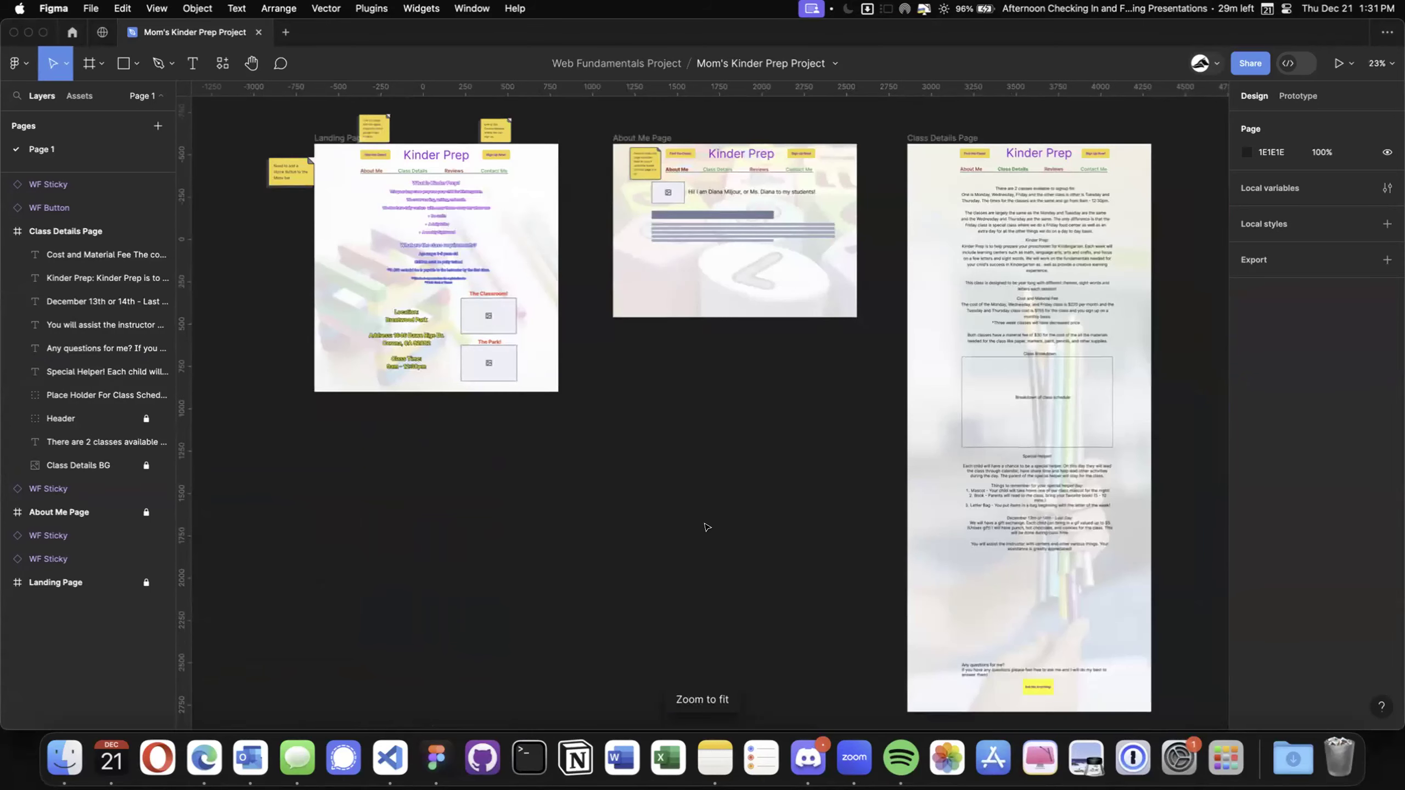
pyautogui.scroll(2, 707, 527)
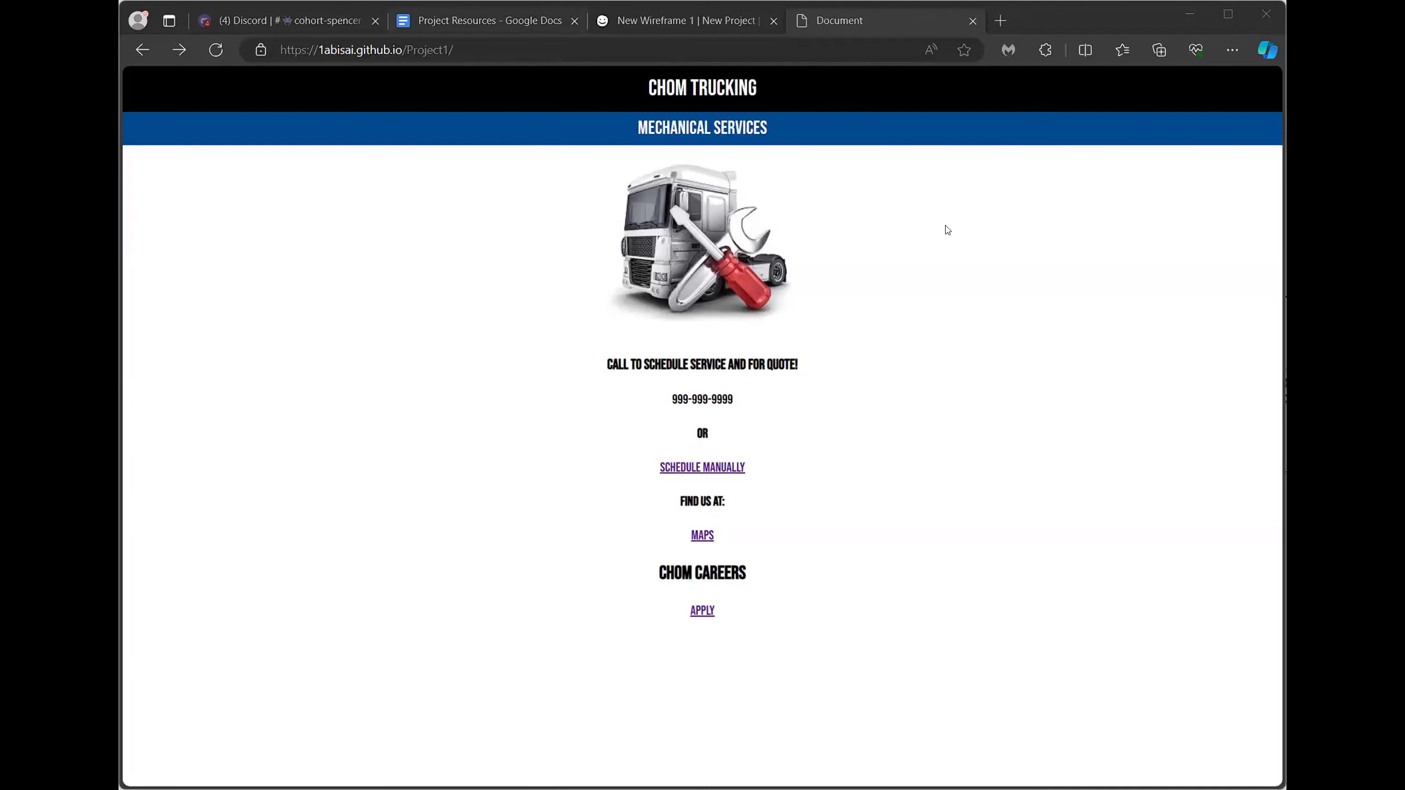
# Step: Switch to the Balsamiq wireframe and examine the Chom Trucking home page mockup and the careers page mockup below it
pyautogui.hotkey('ctrl', 'shift', 'Tab')
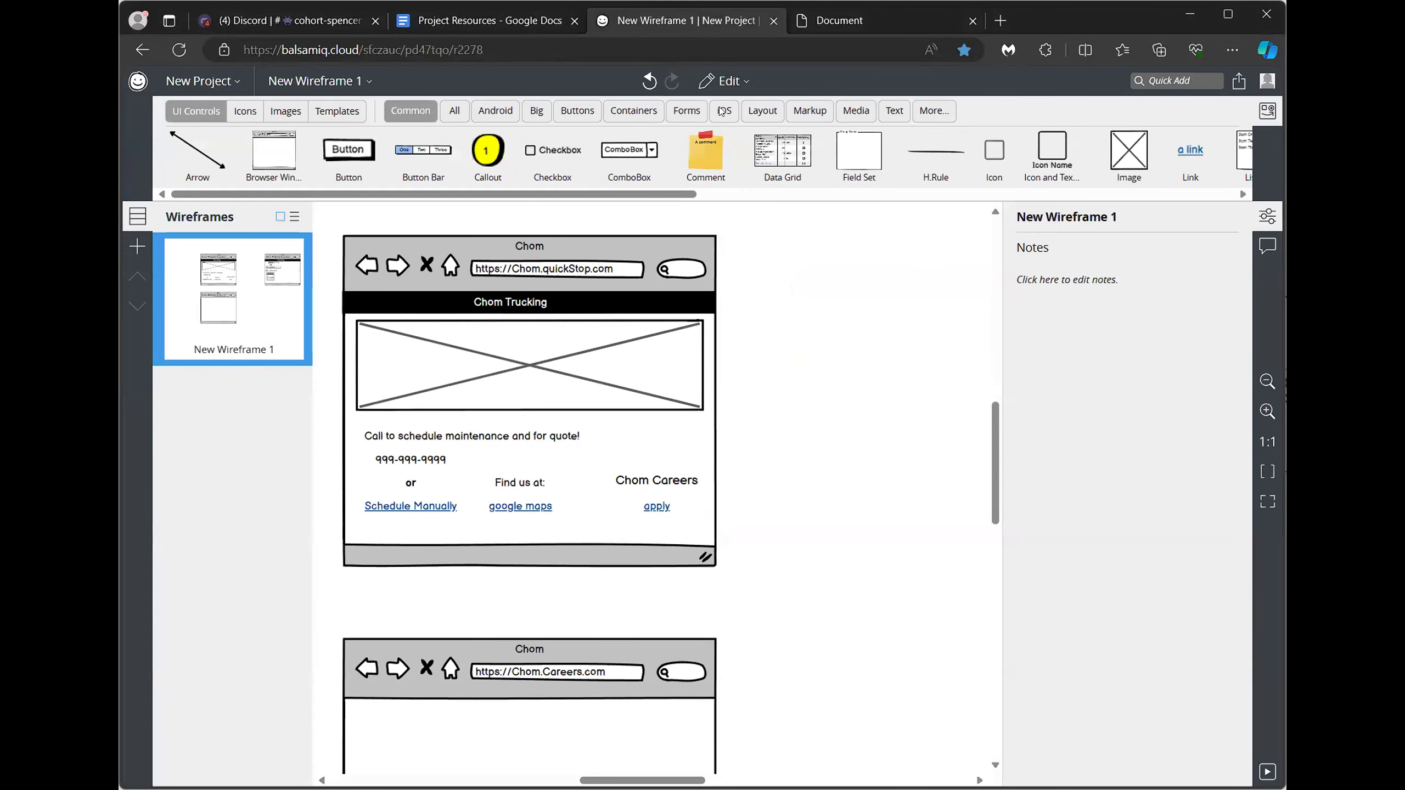
pyautogui.scroll(-5, 671, 497)
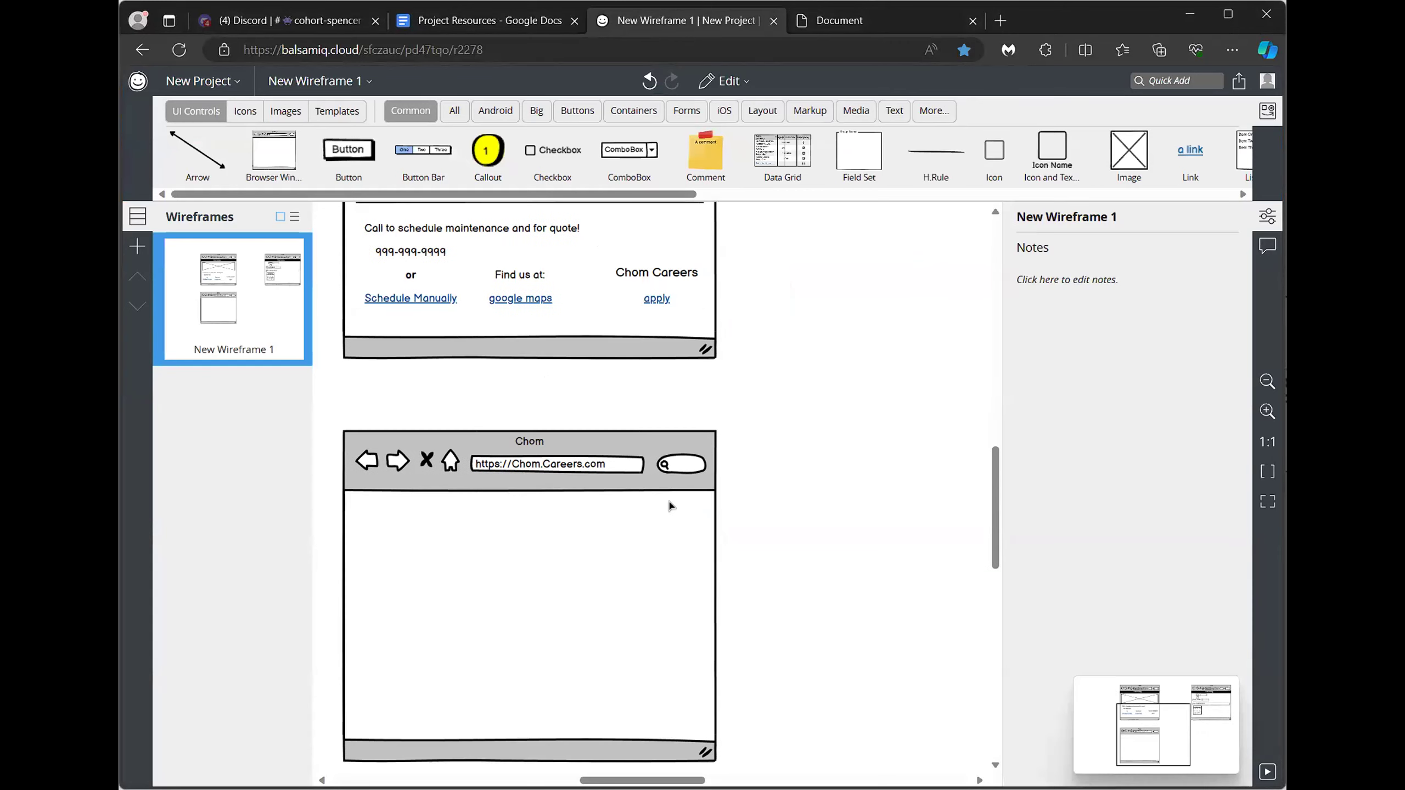
pyautogui.scroll(5, 644, 738)
pyautogui.click(646, 763)
pyautogui.hscroll(2, 646, 763)
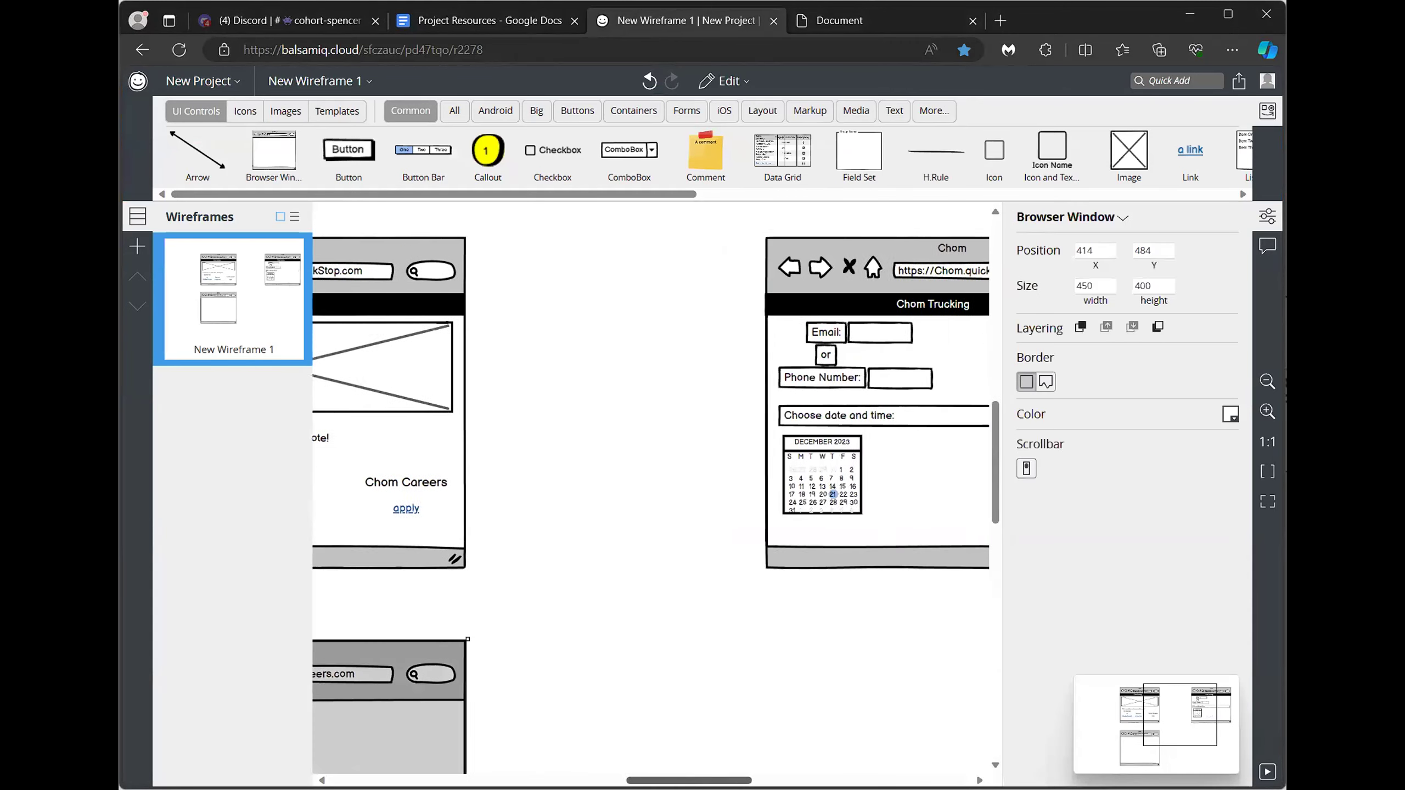
pyautogui.hscroll(-3, 646, 763)
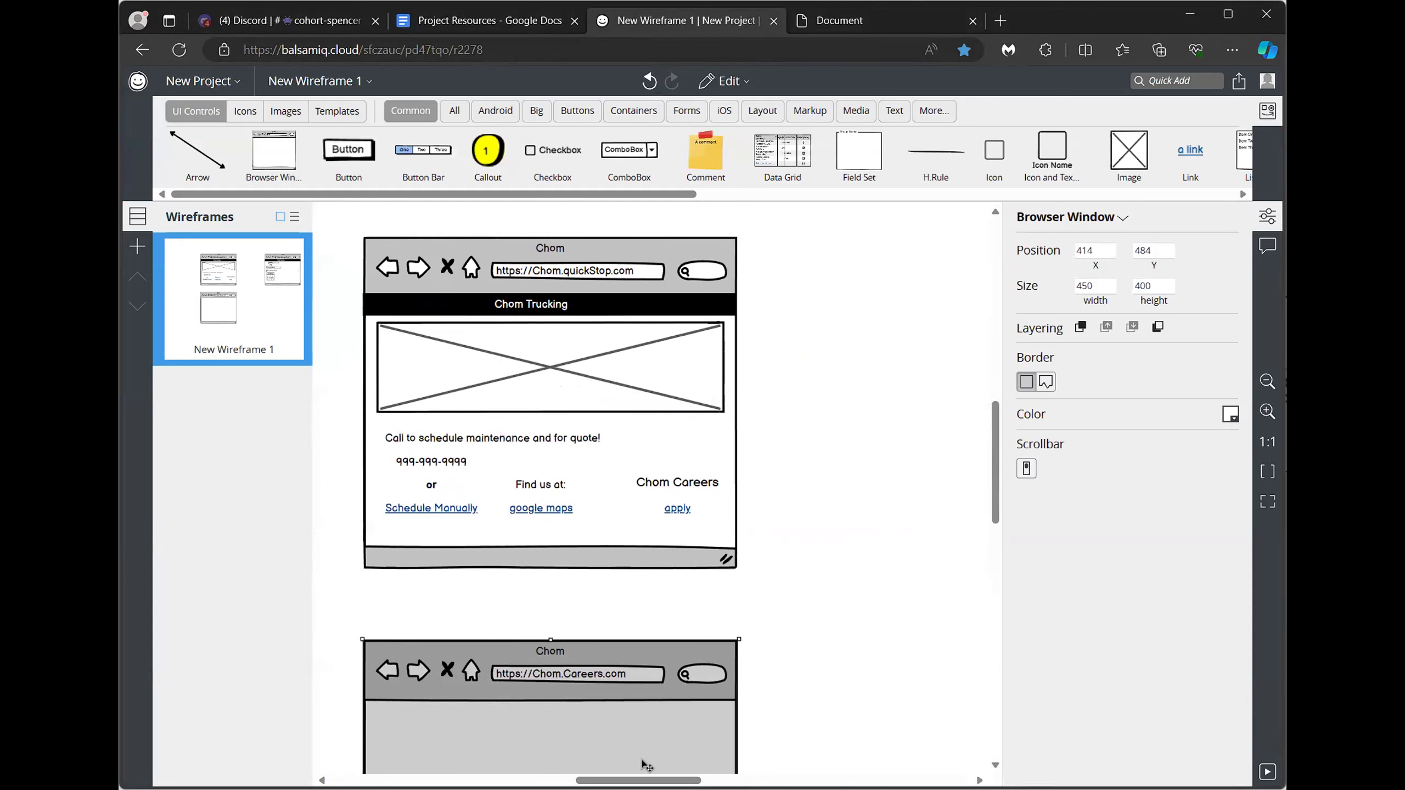
pyautogui.hscroll(6, 653, 404)
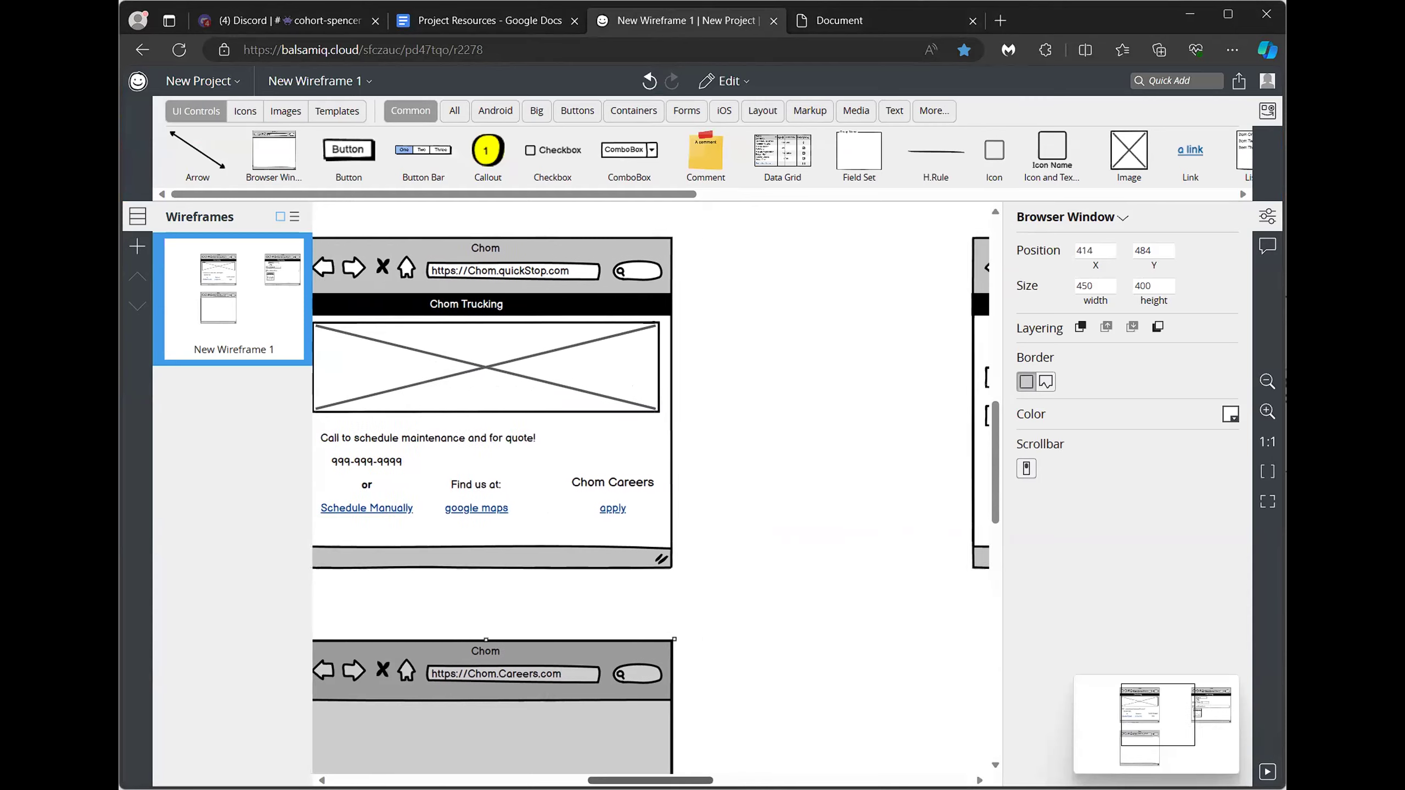
pyautogui.hscroll(-6, 630, 715)
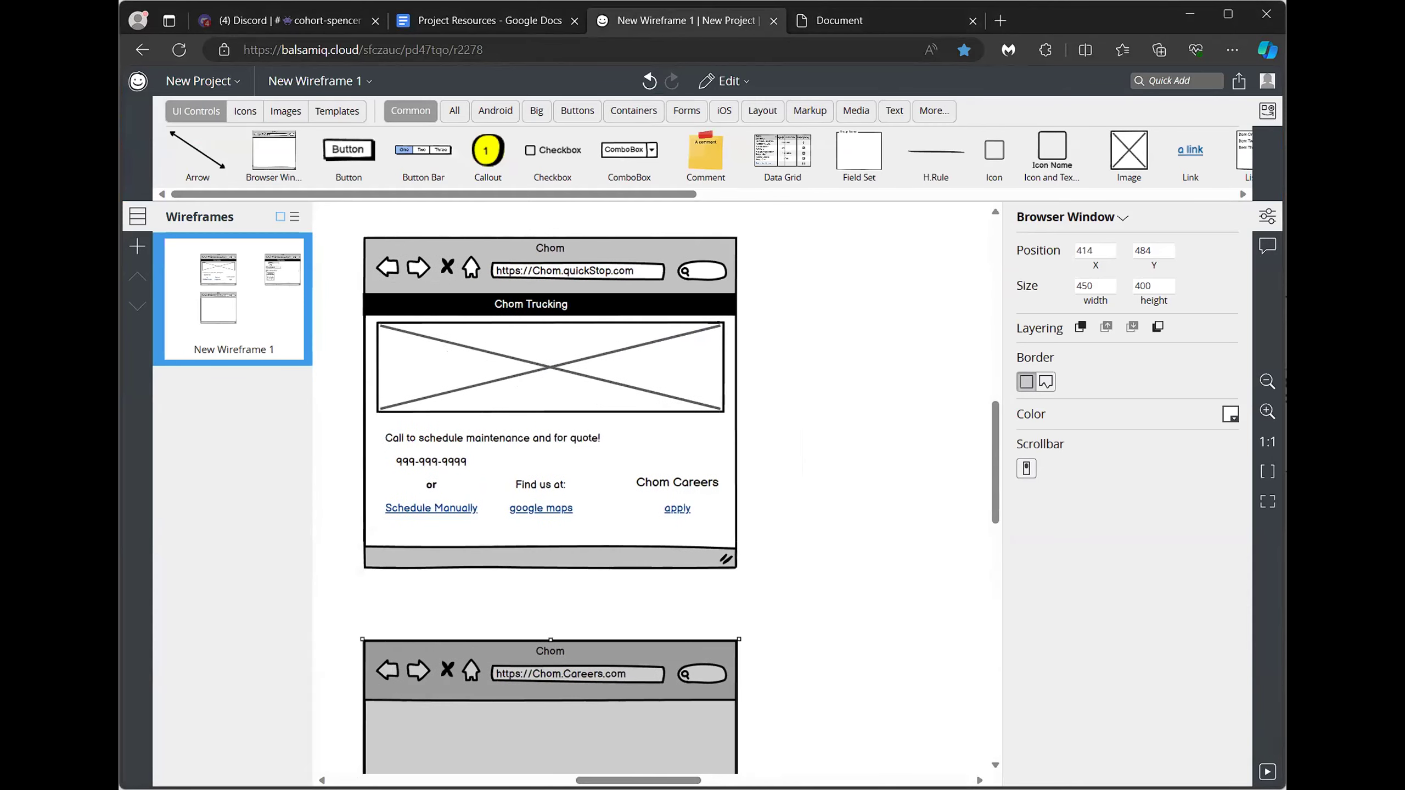
pyautogui.hscroll(-3, 675, 623)
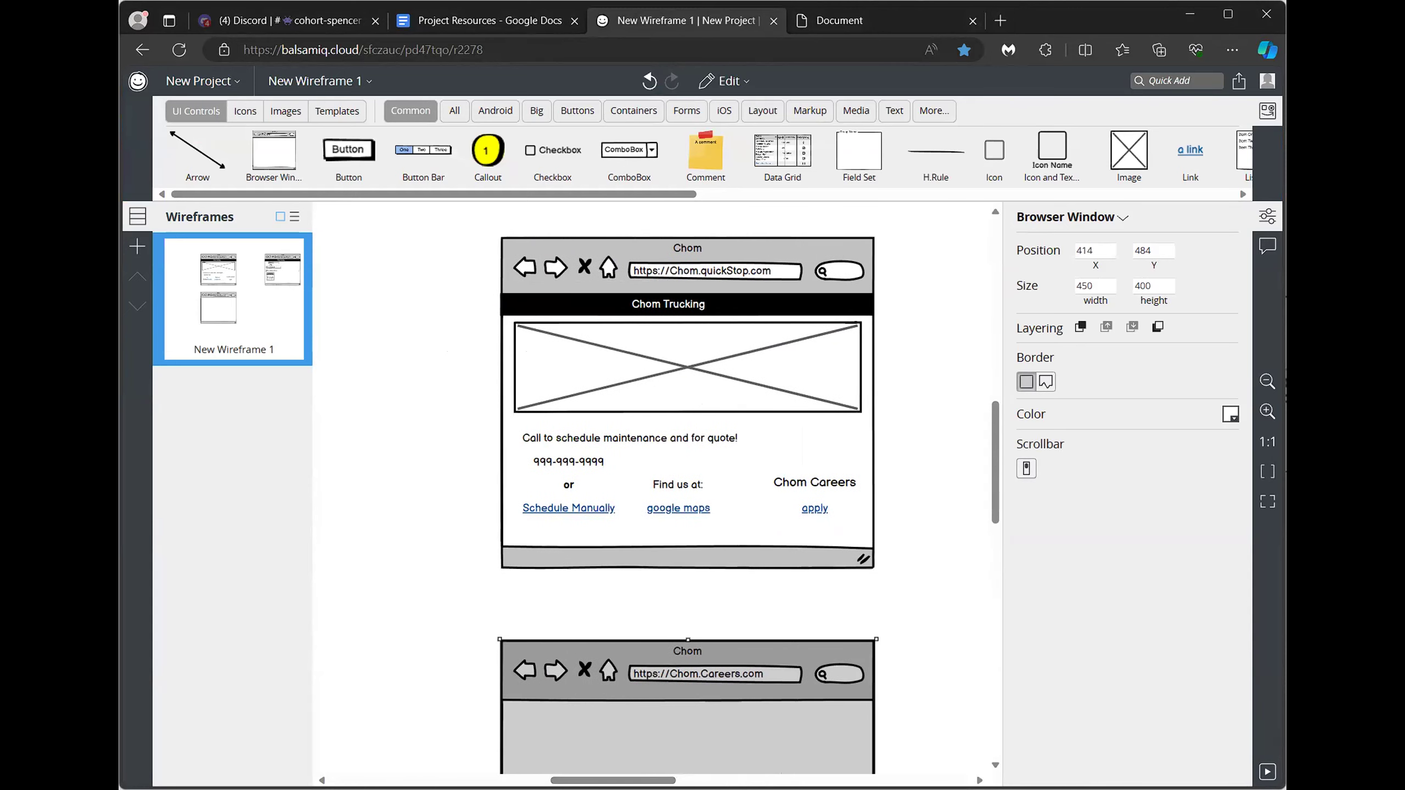
pyautogui.hscroll(-1, 785, 595)
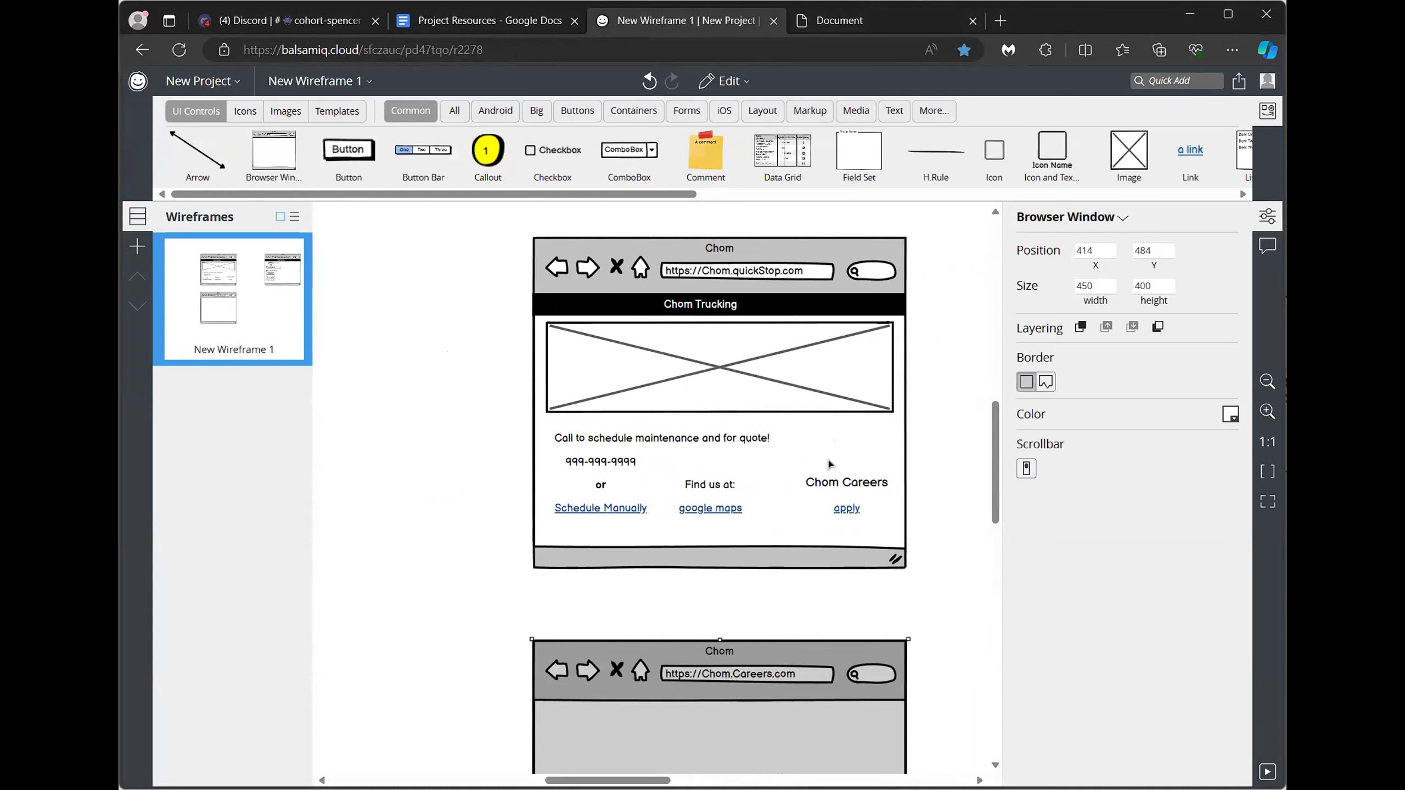
# Step: Examine the wireframe's scheduling page mockup with its contact fields and calendar, comparing it with the home page mockup
pyautogui.hscroll(8, 685, 644)
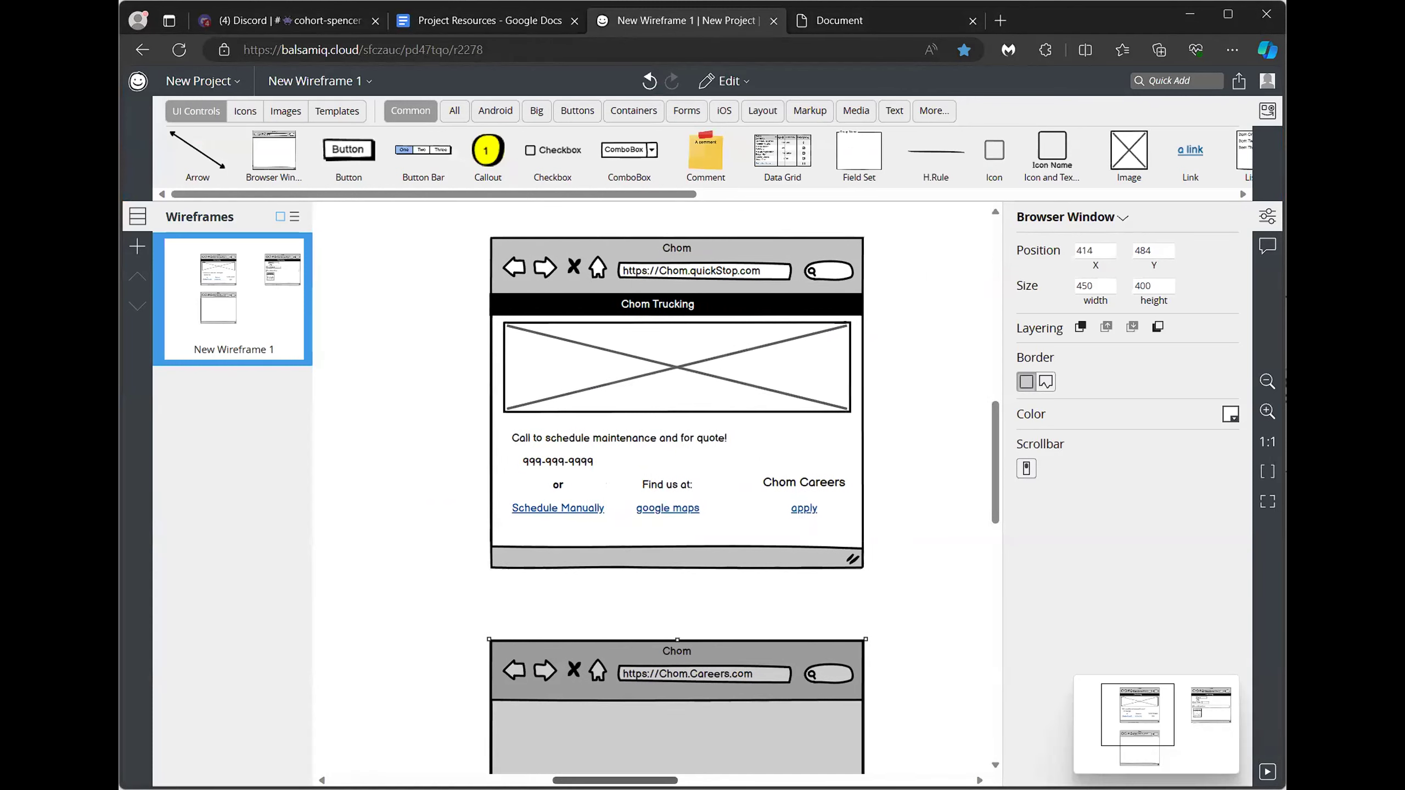
pyautogui.scroll(-5, 685, 644)
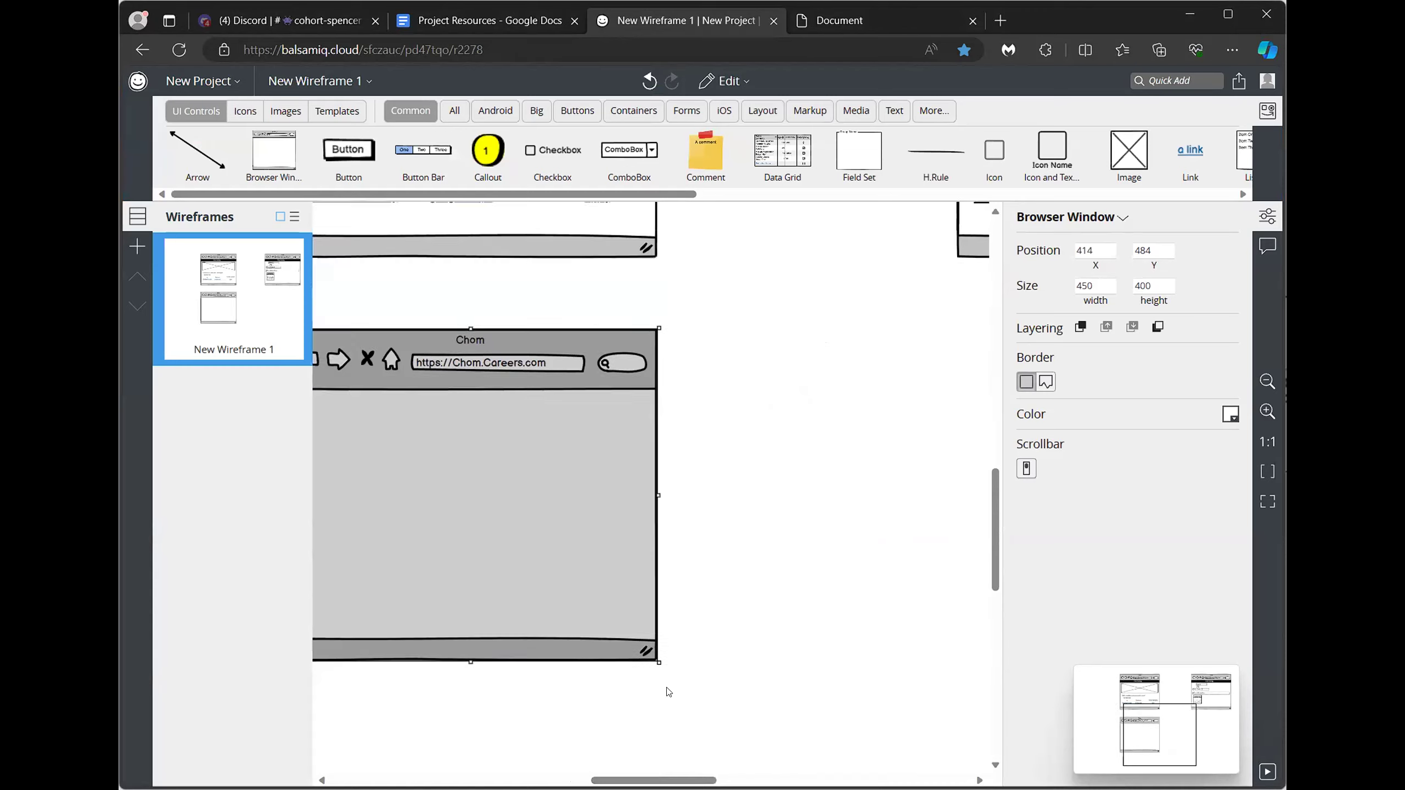
pyautogui.scroll(5, 685, 644)
pyautogui.hscroll(2, 685, 644)
pyautogui.hscroll(6, 747, 702)
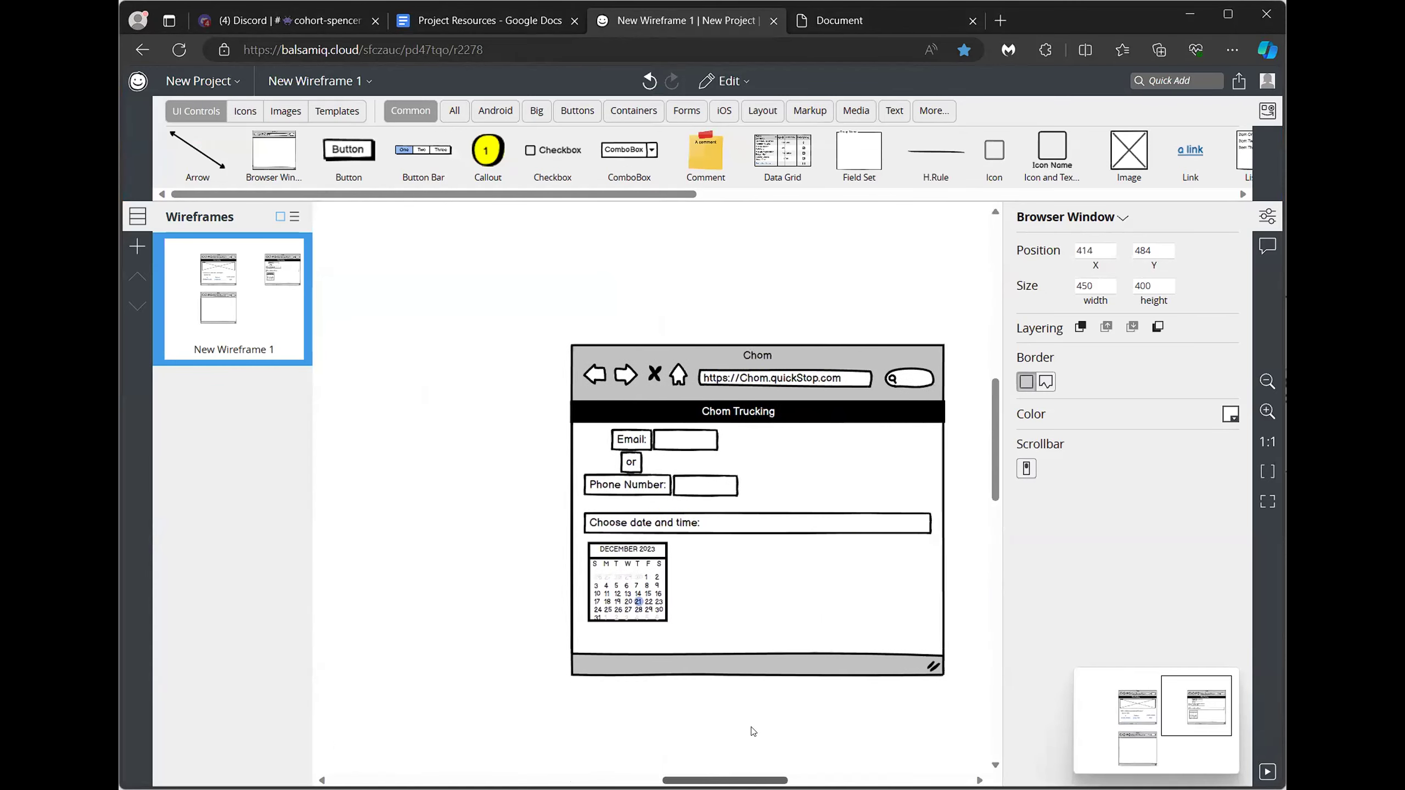
pyautogui.click(747, 702)
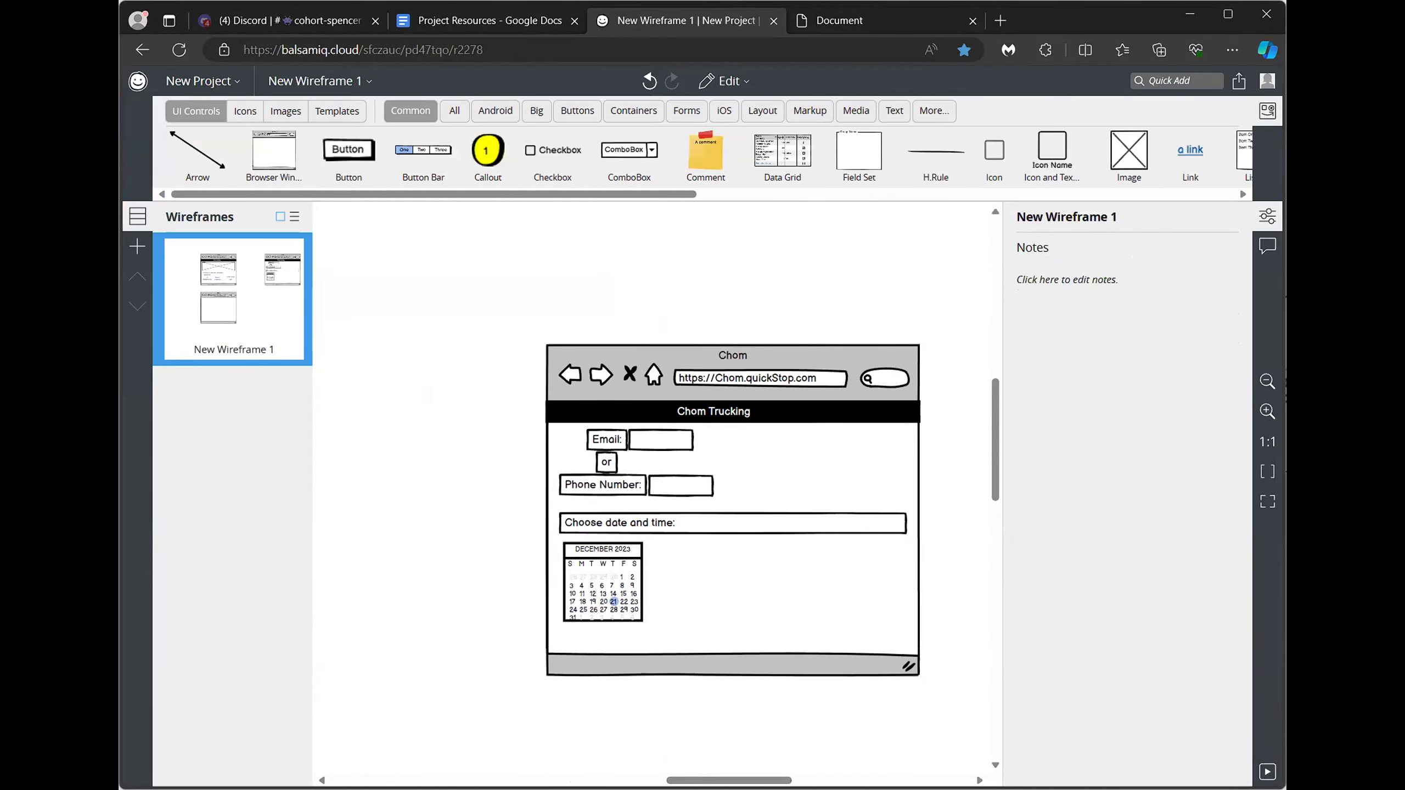
pyautogui.hscroll(-8, 715, 764)
pyautogui.hscroll(4, 714, 765)
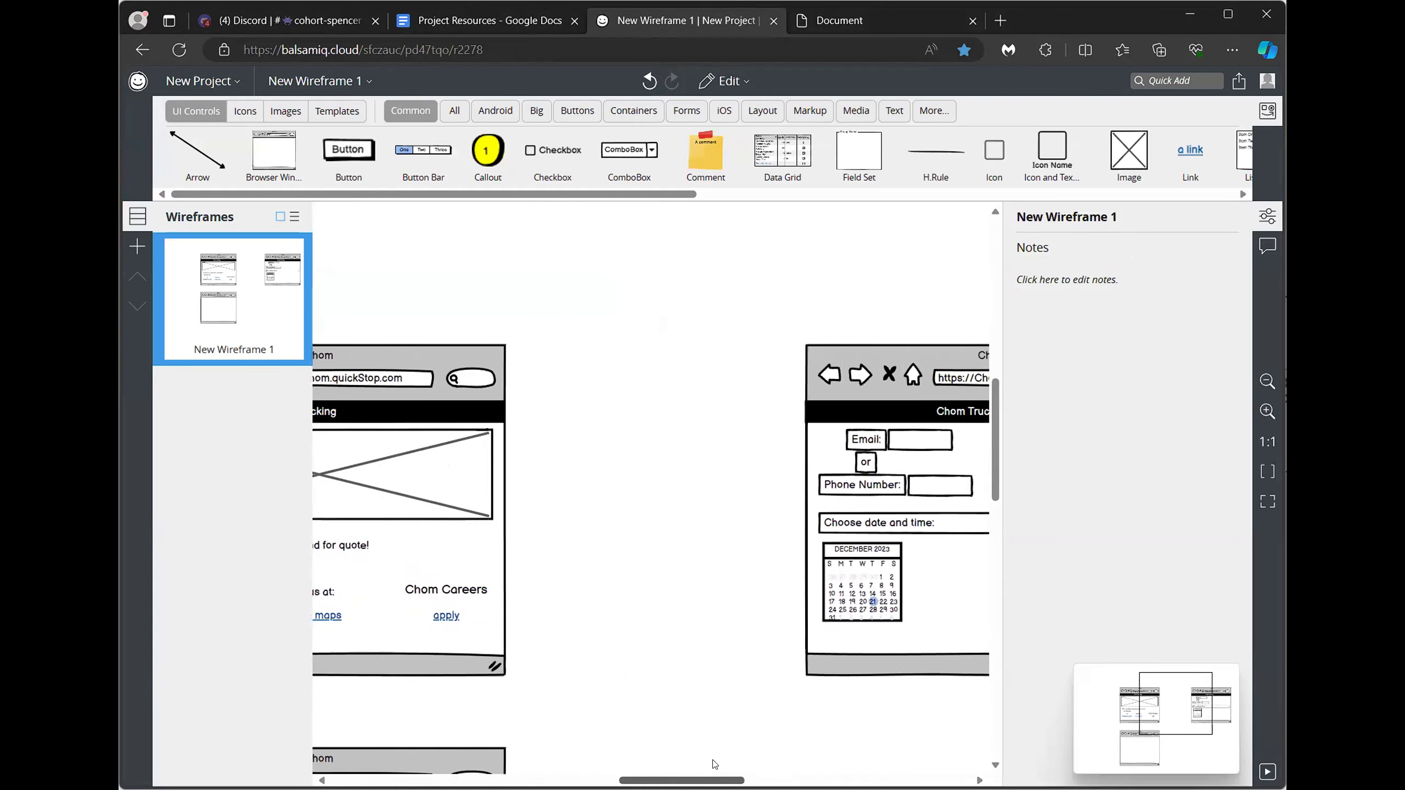
pyautogui.hscroll(5, 714, 764)
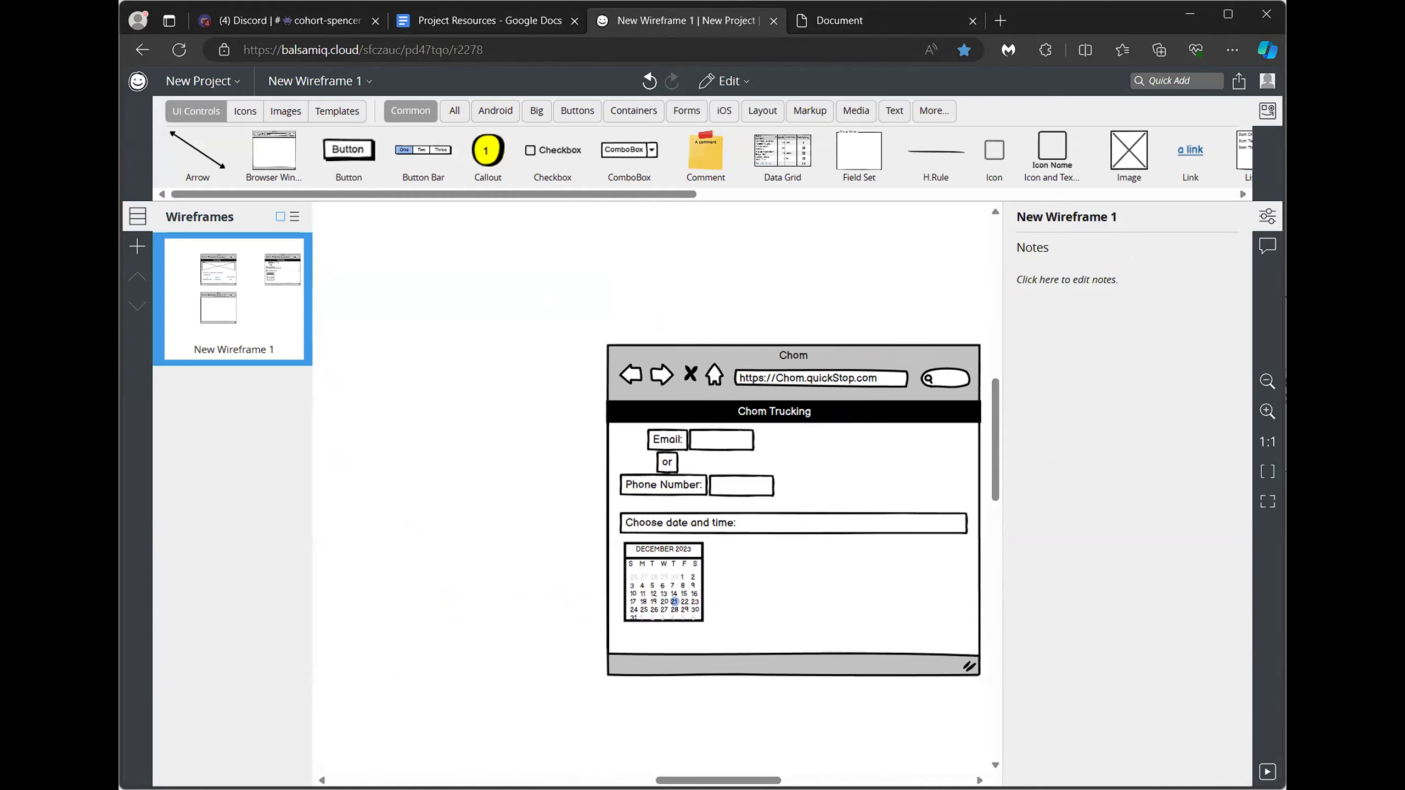
pyautogui.hscroll(-5, 658, 499)
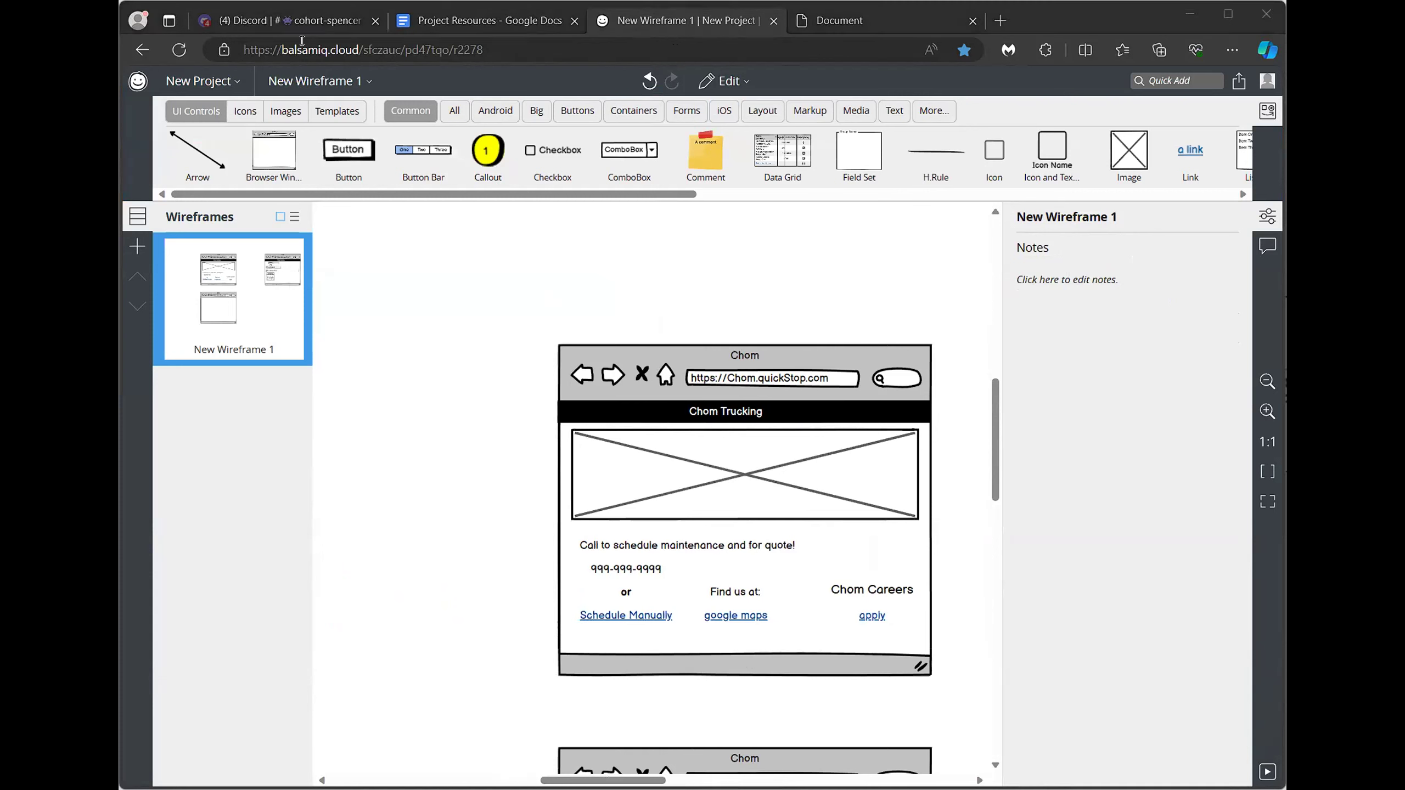
# Step: Return to the published Chom Trucking page and open the developer tools with the phone-size device preview
pyautogui.click(180, 12)
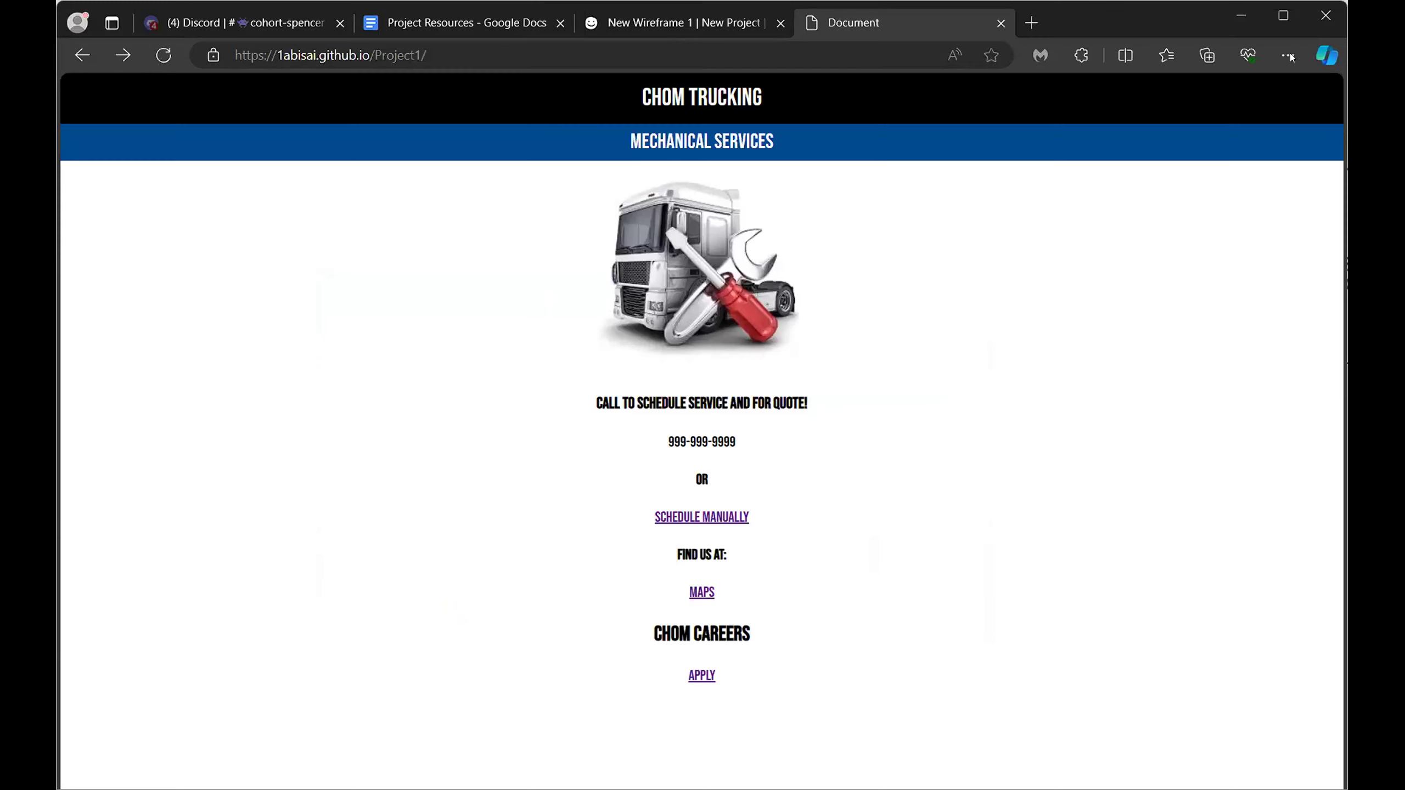
pyautogui.click(1233, 50)
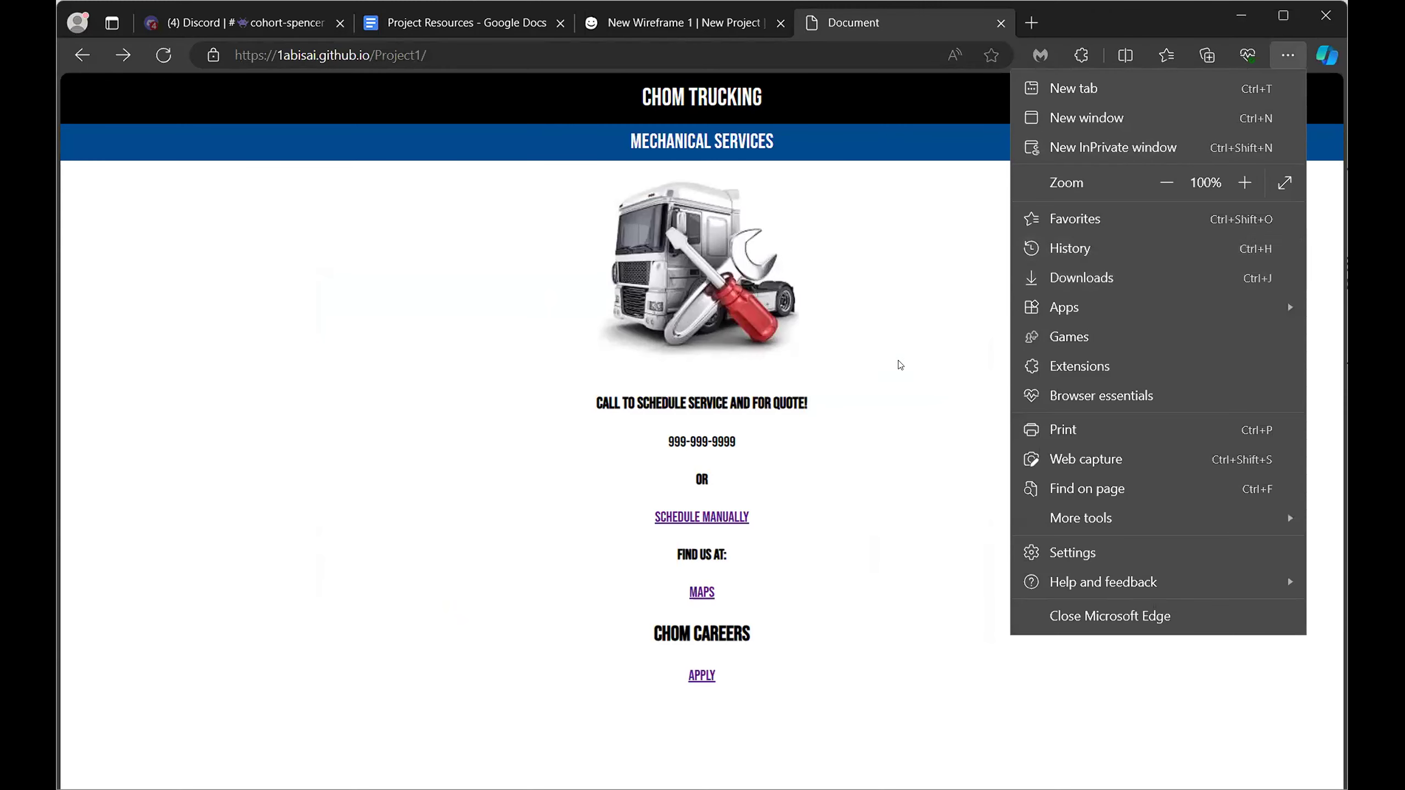
pyautogui.click(901, 407)
pyautogui.hotkey('ctrl', 'shift', 'i')
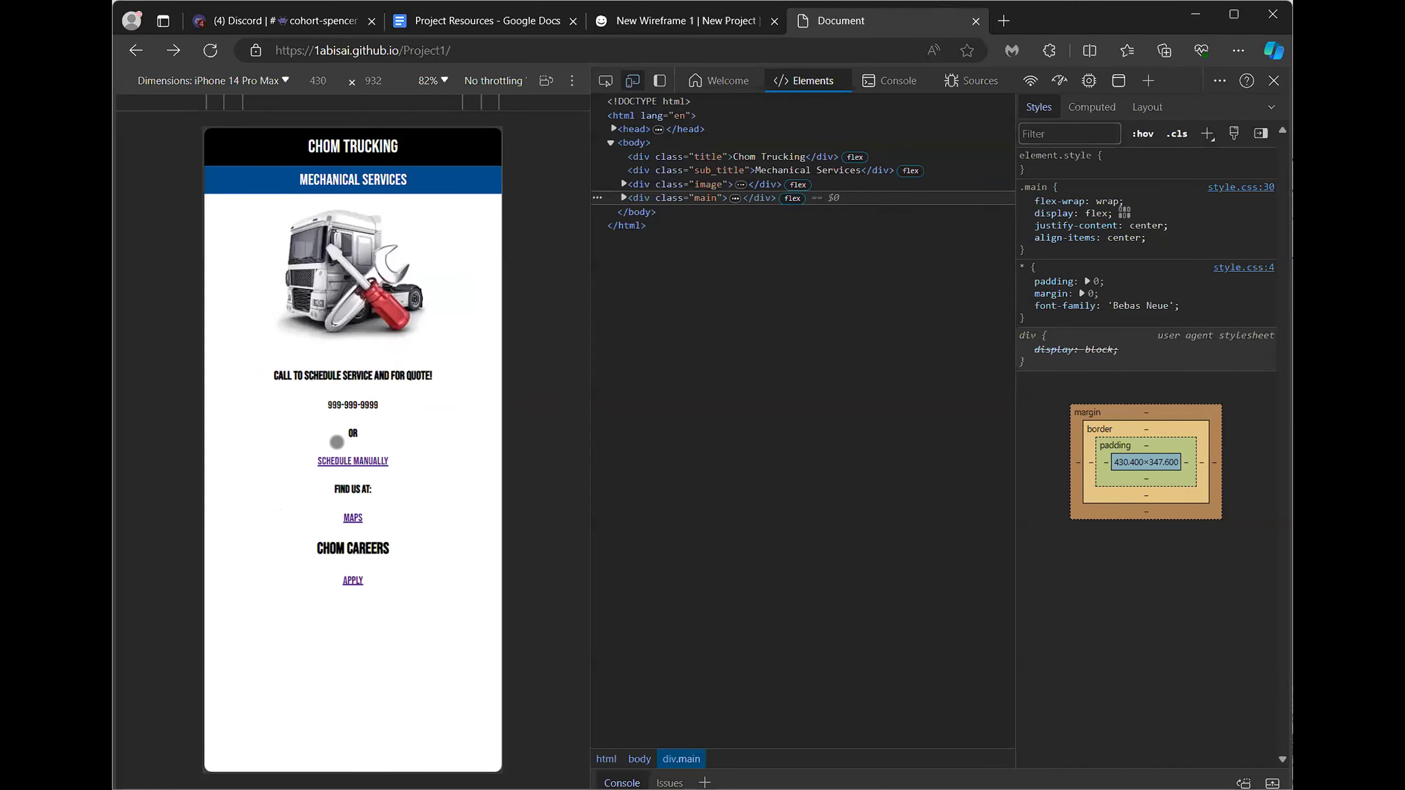
# Step: Open the manual scheduling page and try out various days in the December 2023 calendar, ending with 17 selected
pyautogui.click(350, 463)
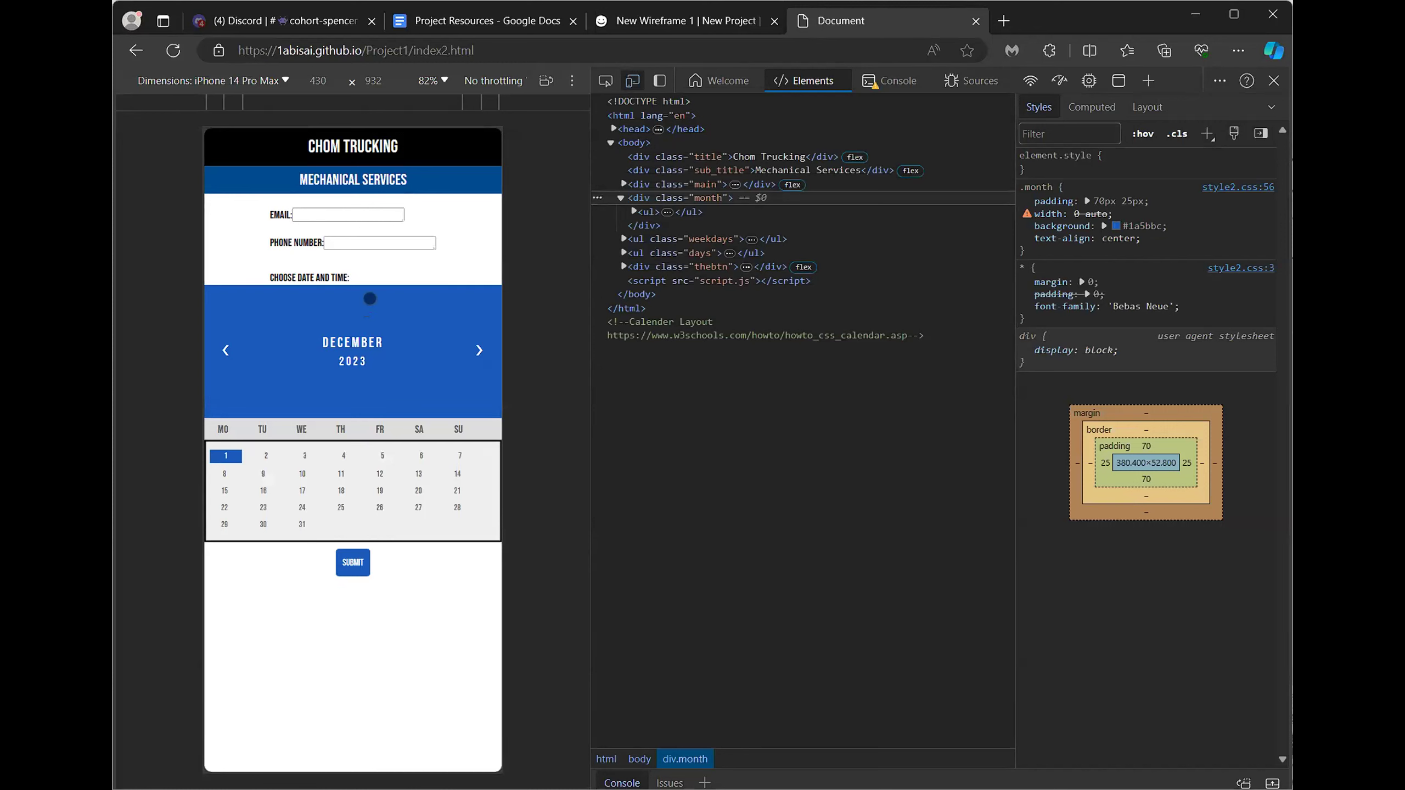
pyautogui.click(342, 489)
pyautogui.click(379, 474)
pyautogui.click(340, 506)
pyautogui.click(302, 506)
pyautogui.click(263, 506)
pyautogui.click(302, 489)
pyautogui.click(341, 489)
pyautogui.click(381, 506)
pyautogui.click(344, 507)
pyautogui.click(302, 507)
pyautogui.click(264, 489)
pyautogui.click(302, 489)
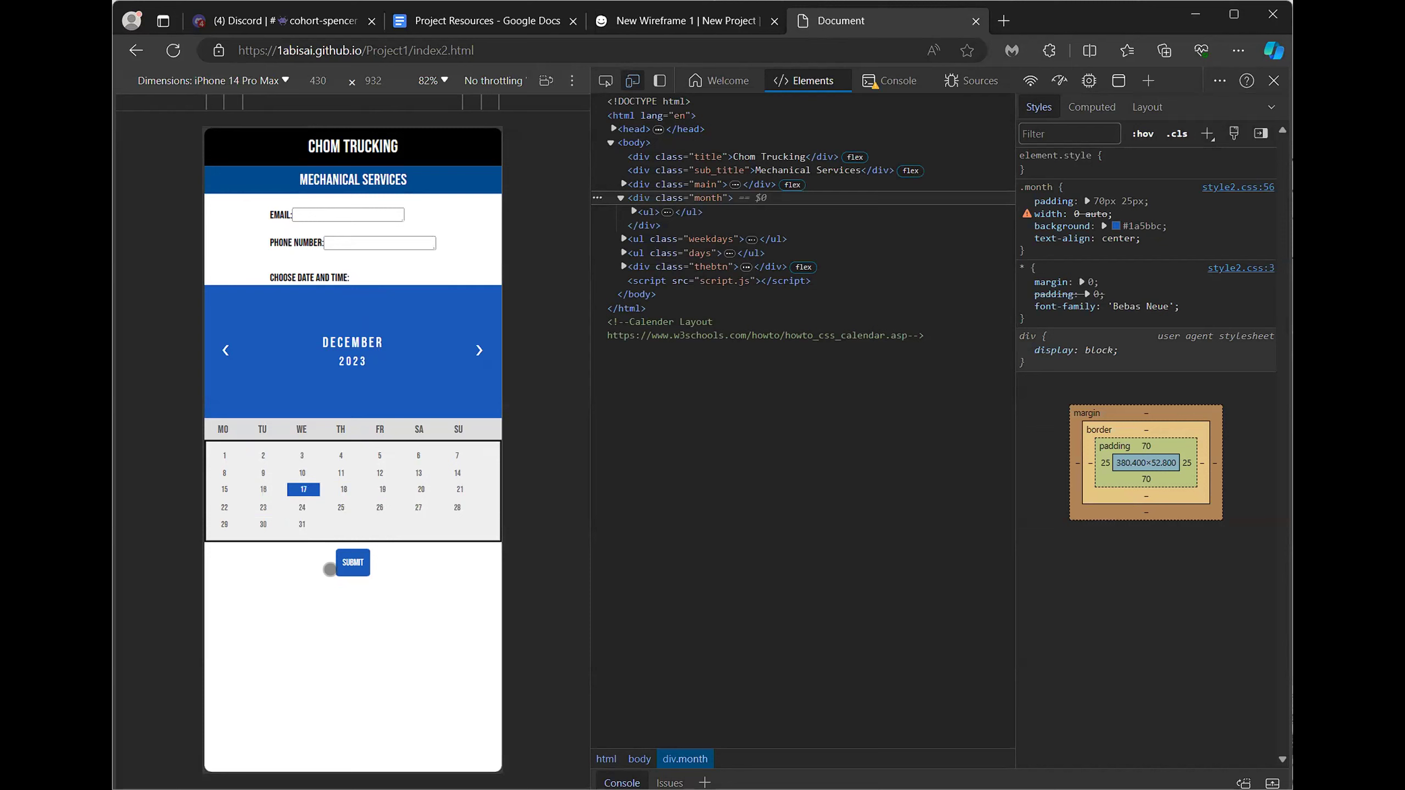
# Step: Submit the scheduling form, dismiss the alert and return to the Chom Trucking home page
pyautogui.click(349, 563)
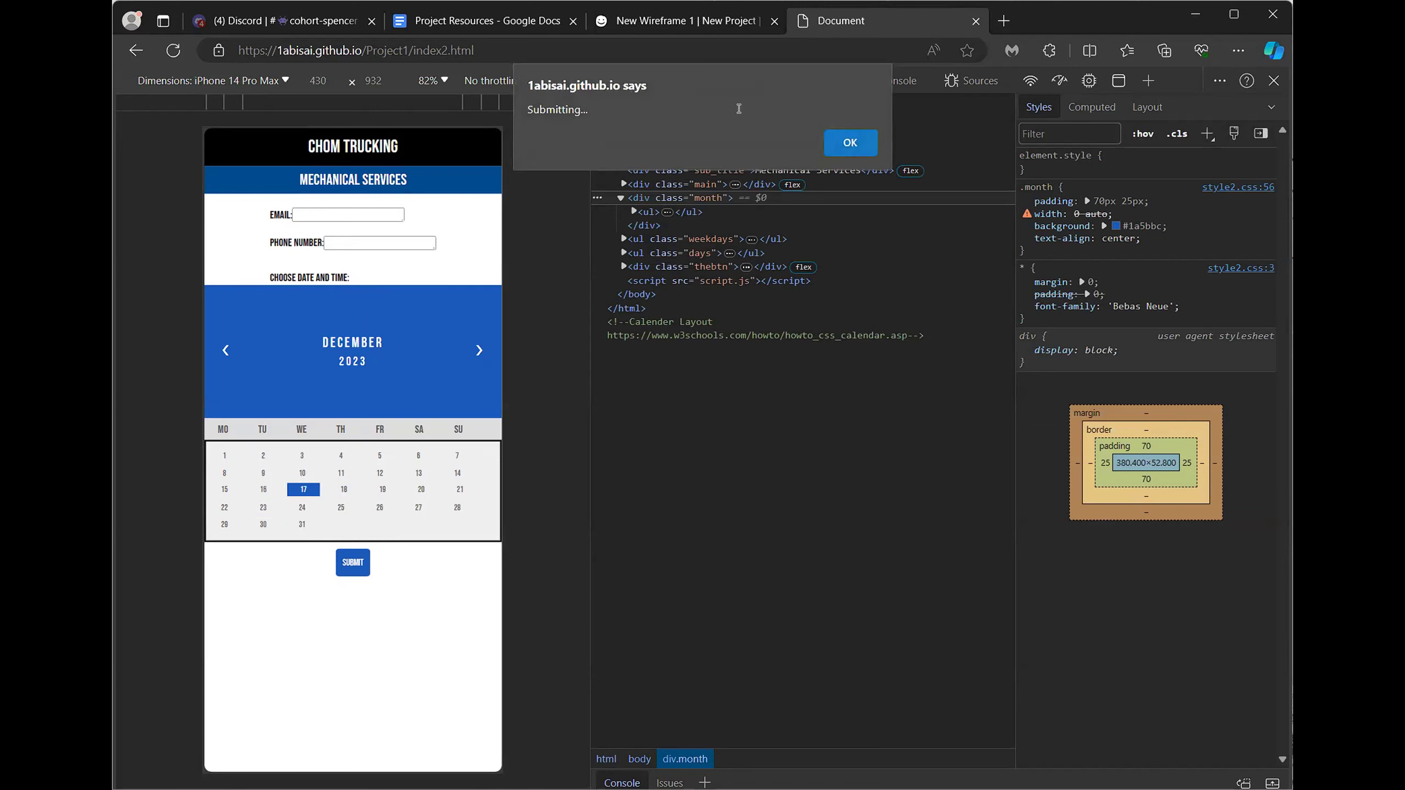
pyautogui.click(839, 152)
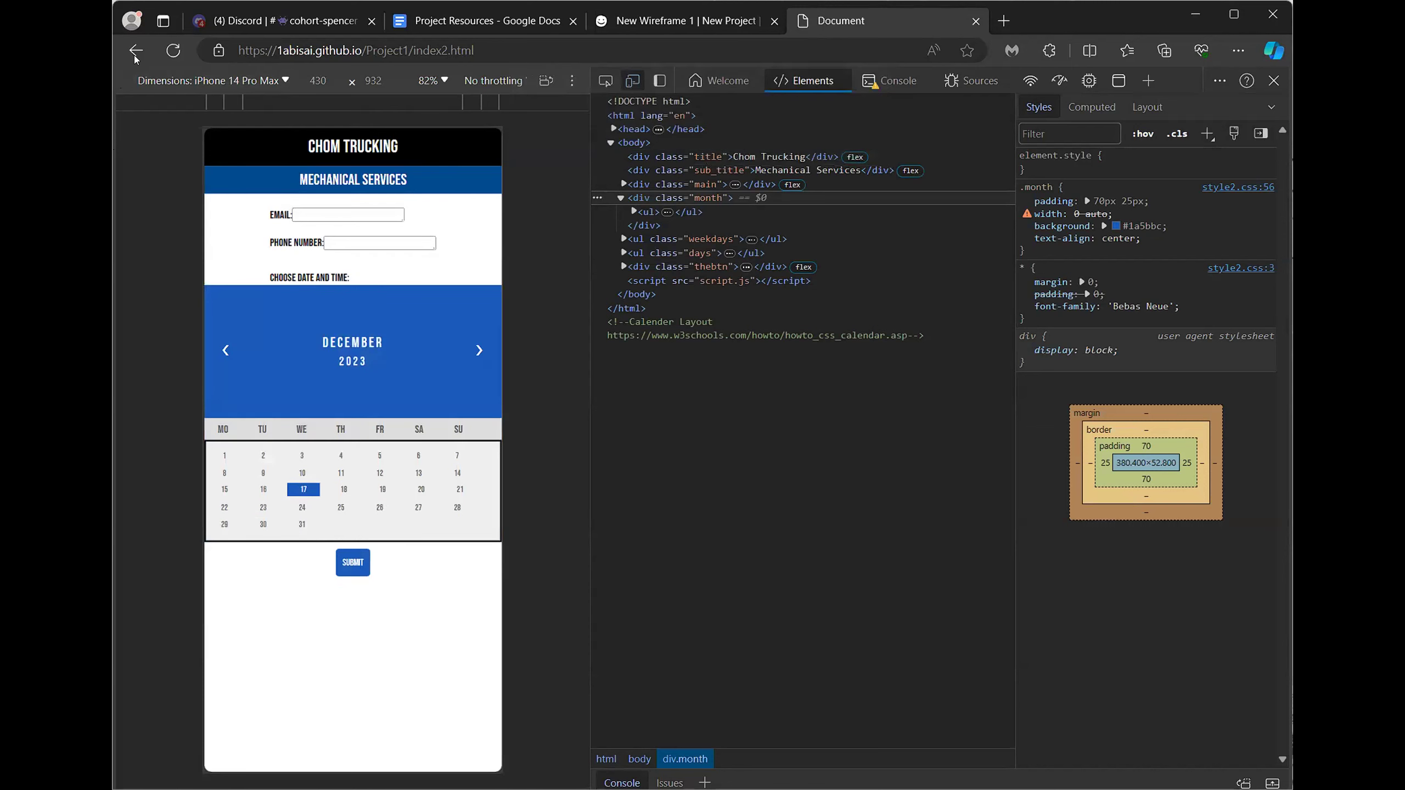
pyautogui.click(136, 53)
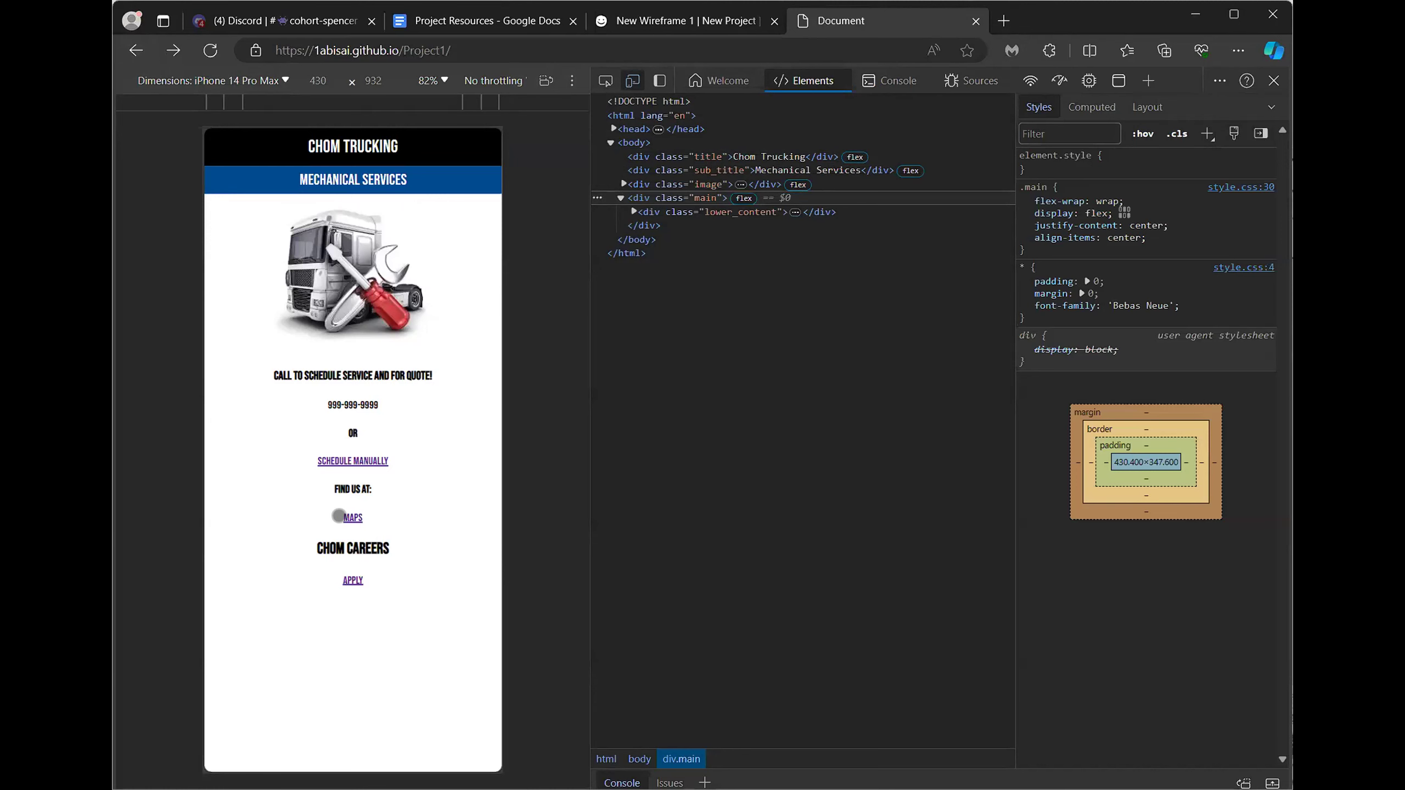
# Step: Open the Maps link, keep using the web version of Google Maps, and go back to the project's home page
pyautogui.click(350, 517)
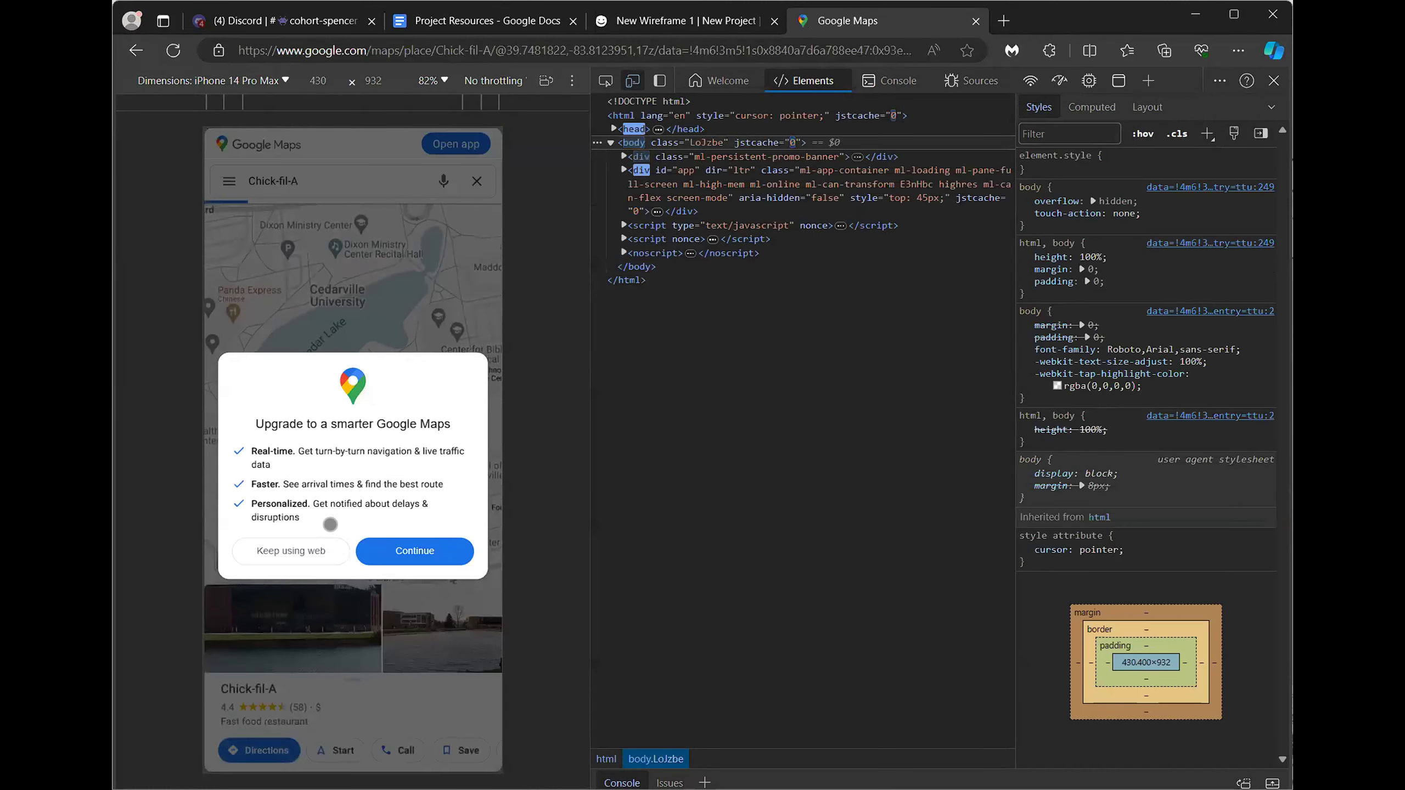
pyautogui.click(304, 543)
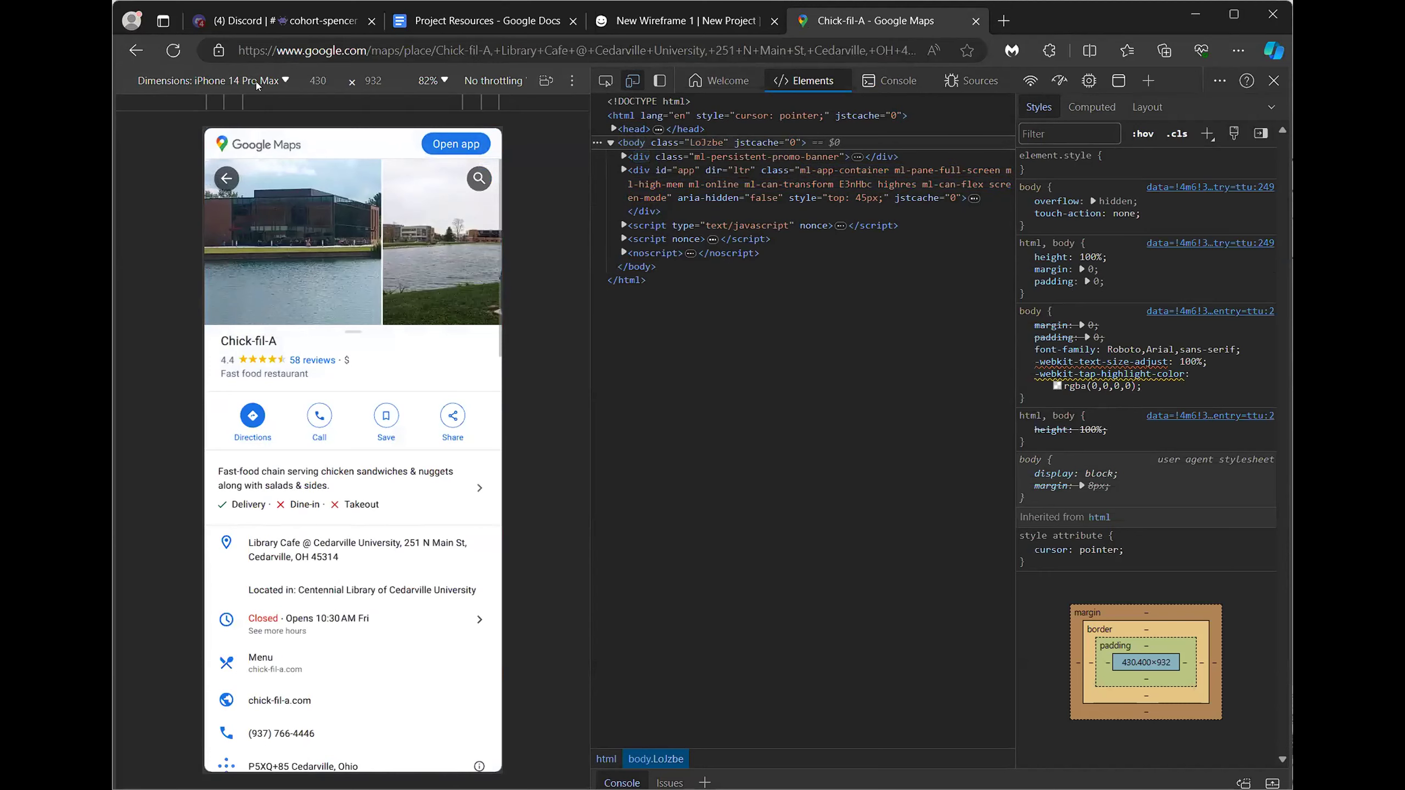
pyautogui.hotkey('alt', 'Left')
pyautogui.hotkey('alt', 'Left')
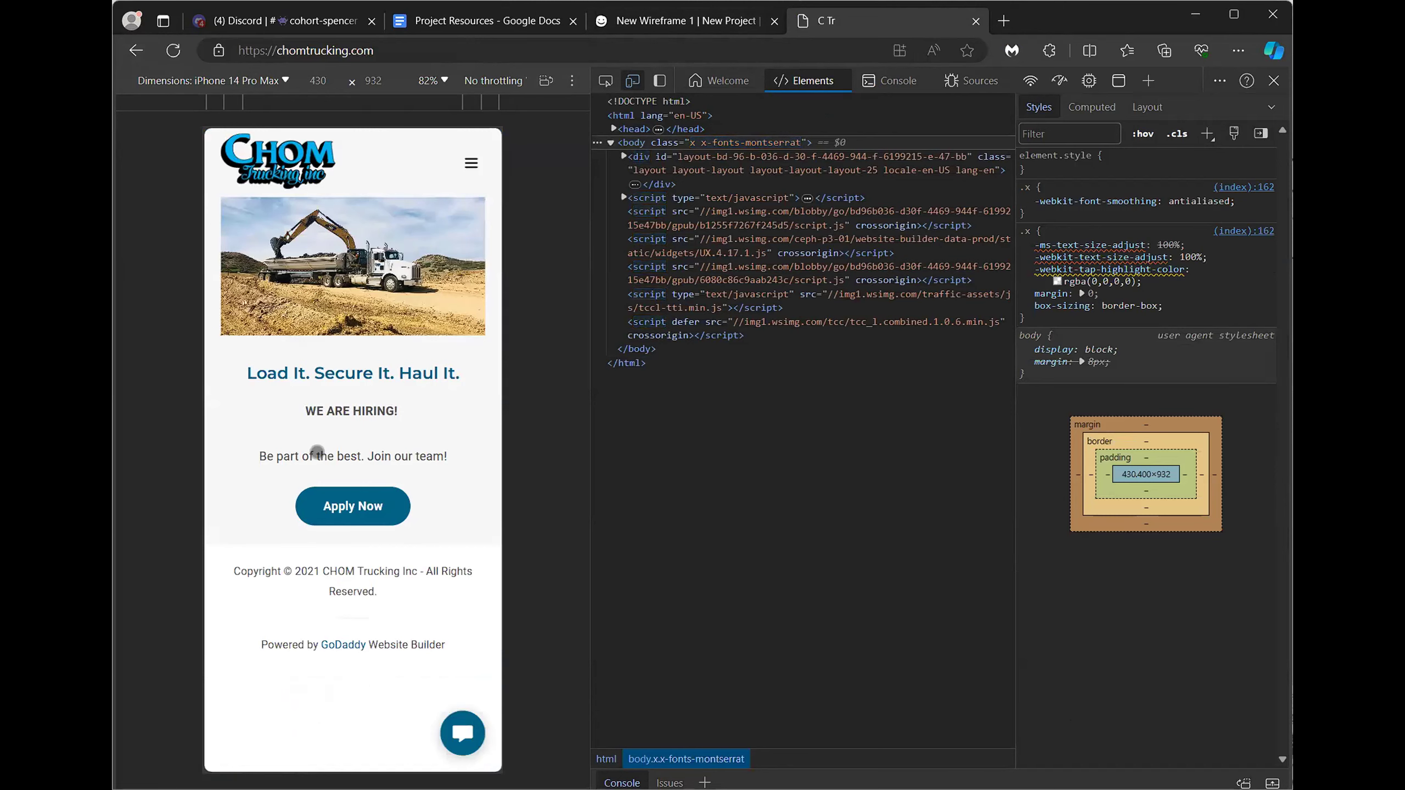
# Step: Check the Balsamiq wireframe, switch back to the chomtrucking.com page and return to the project's home page
pyautogui.click(676, 27)
pyautogui.hotkey('ctrl', 'Tab')
pyautogui.click(136, 50)
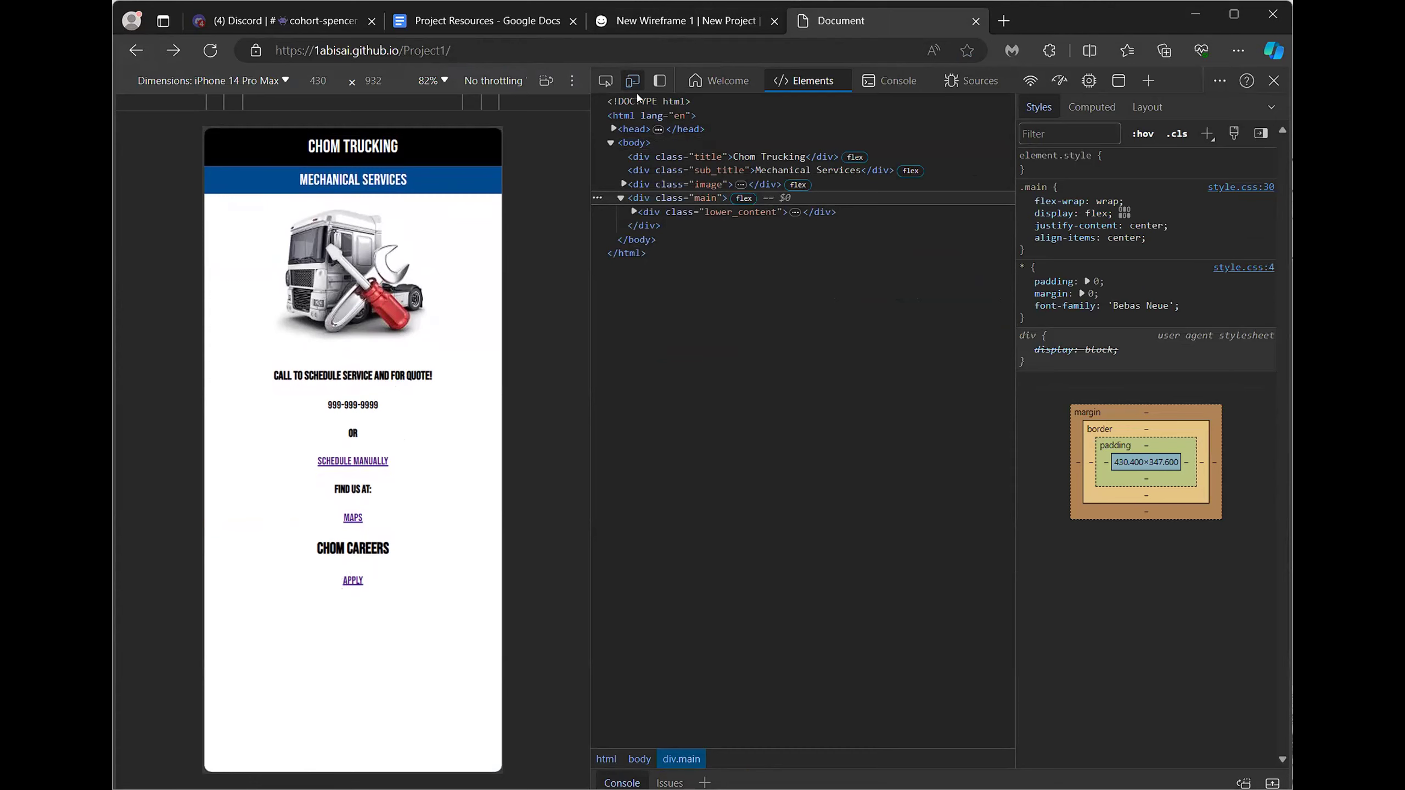
# Step: Check the New Wireframe 1 design in Balsamiq and return to the project's home page
pyautogui.hotkey('ctrl', 'shift', 'Tab')
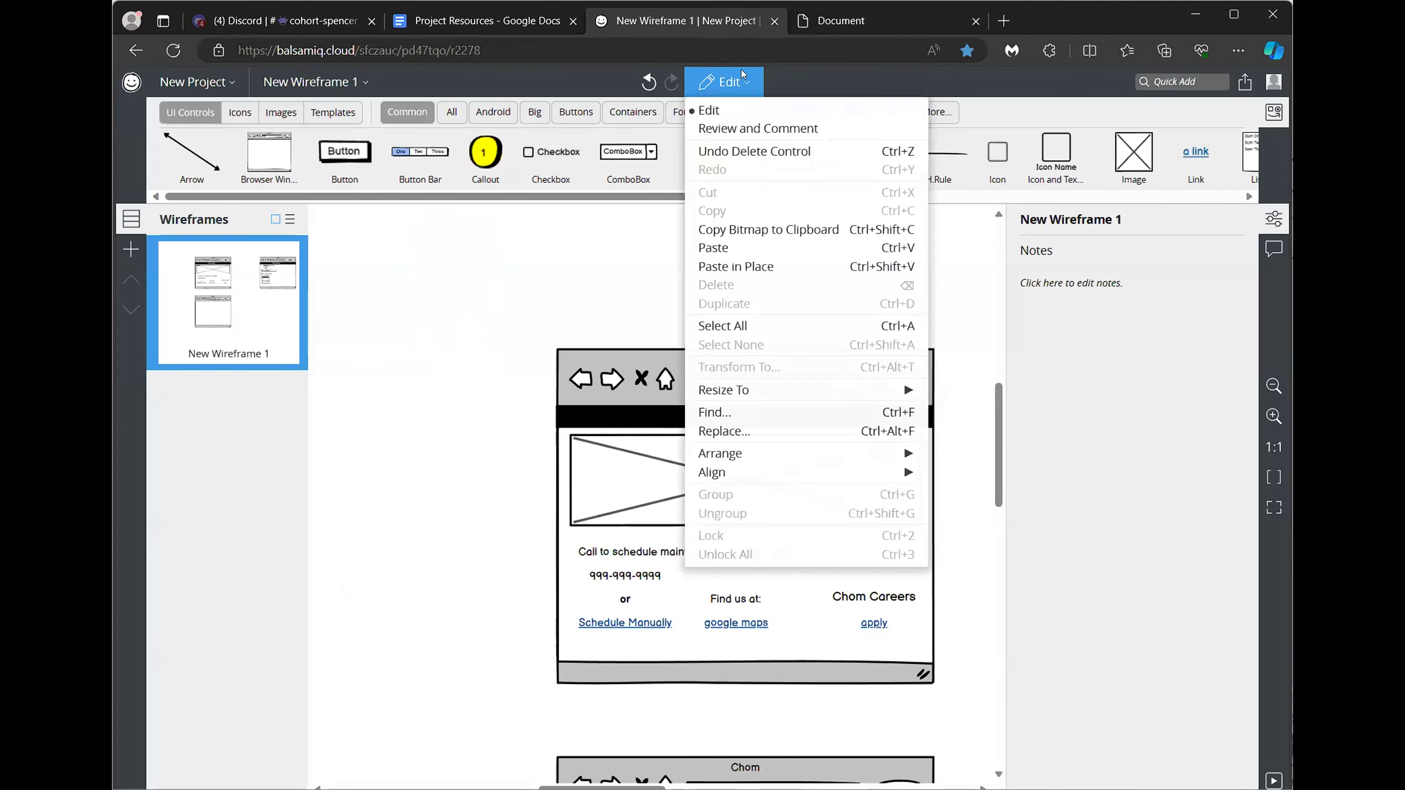
pyautogui.click(876, 20)
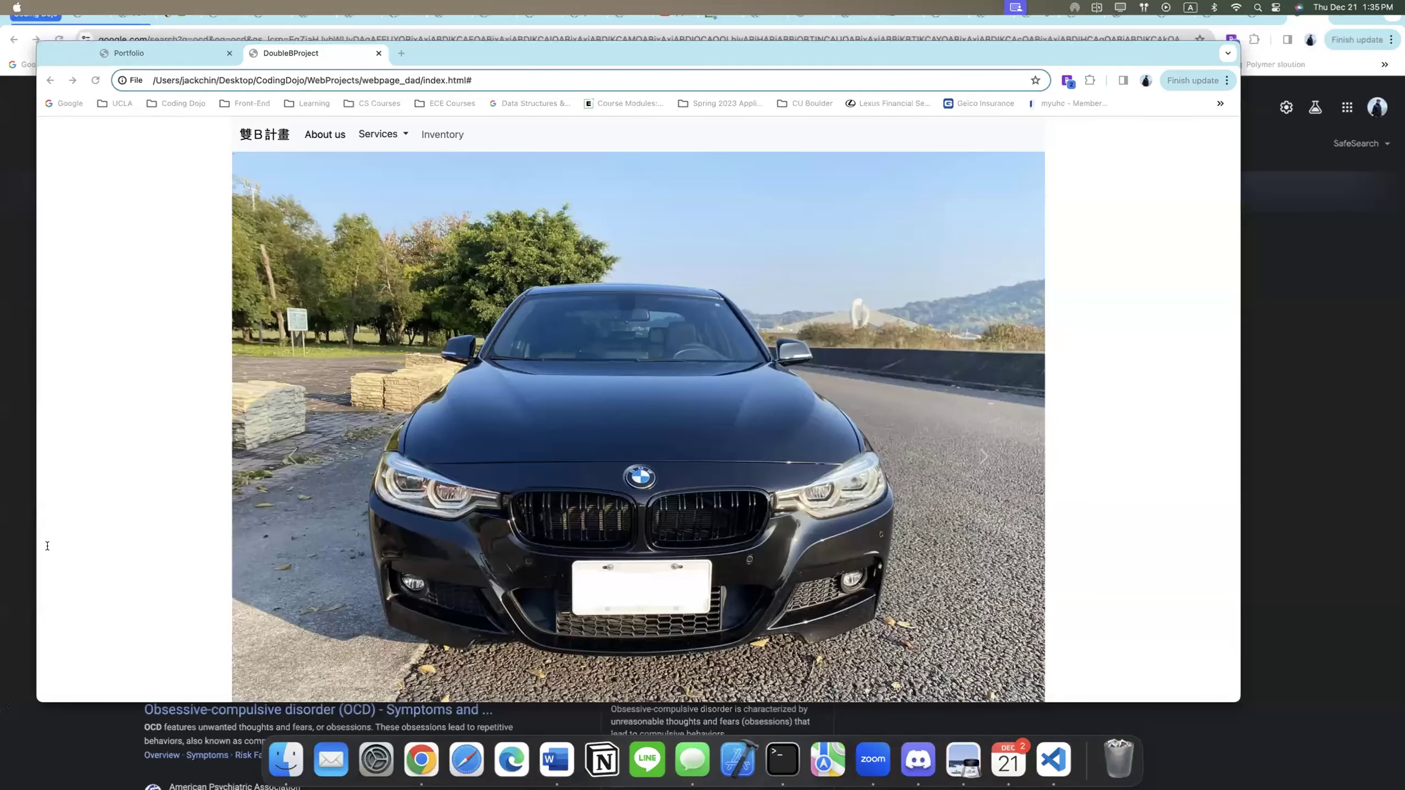
# Step: Switch to FrontEndProjects.pdf in Preview and examine an enlarged view of the Double B wireframe on its first page
pyautogui.click(22, 546)
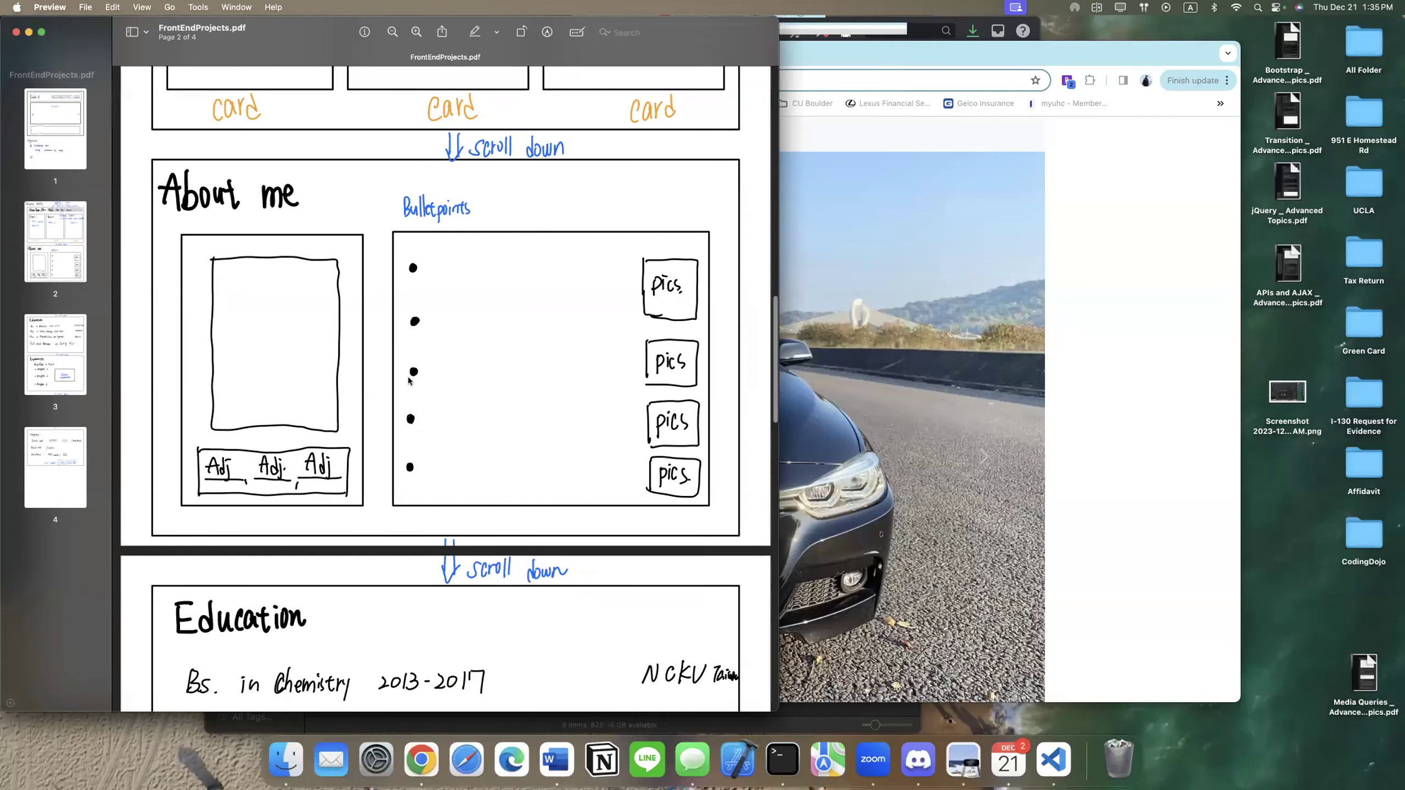
pyautogui.scroll(15, 409, 381)
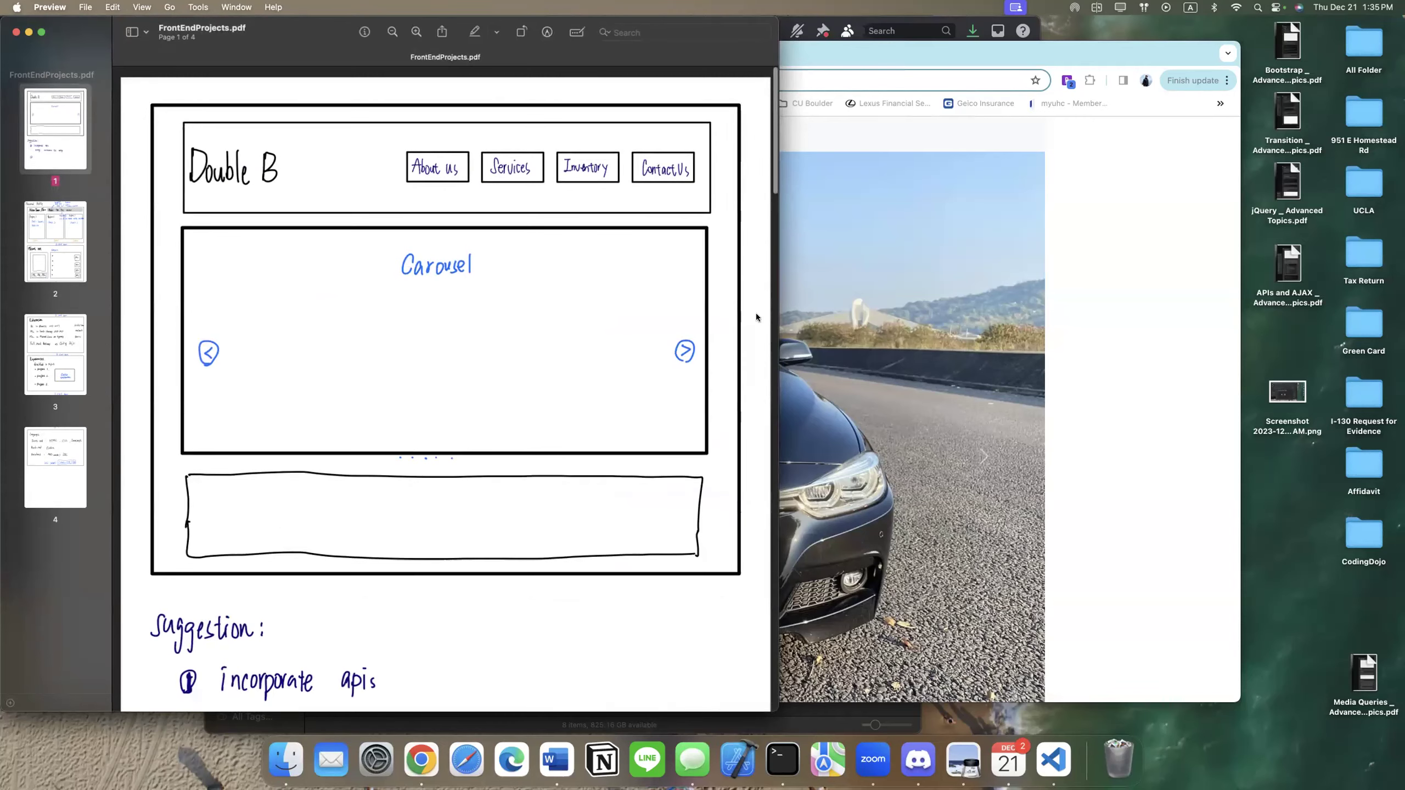
pyautogui.press('super+plus')
pyautogui.scroll(3, 645, 318)
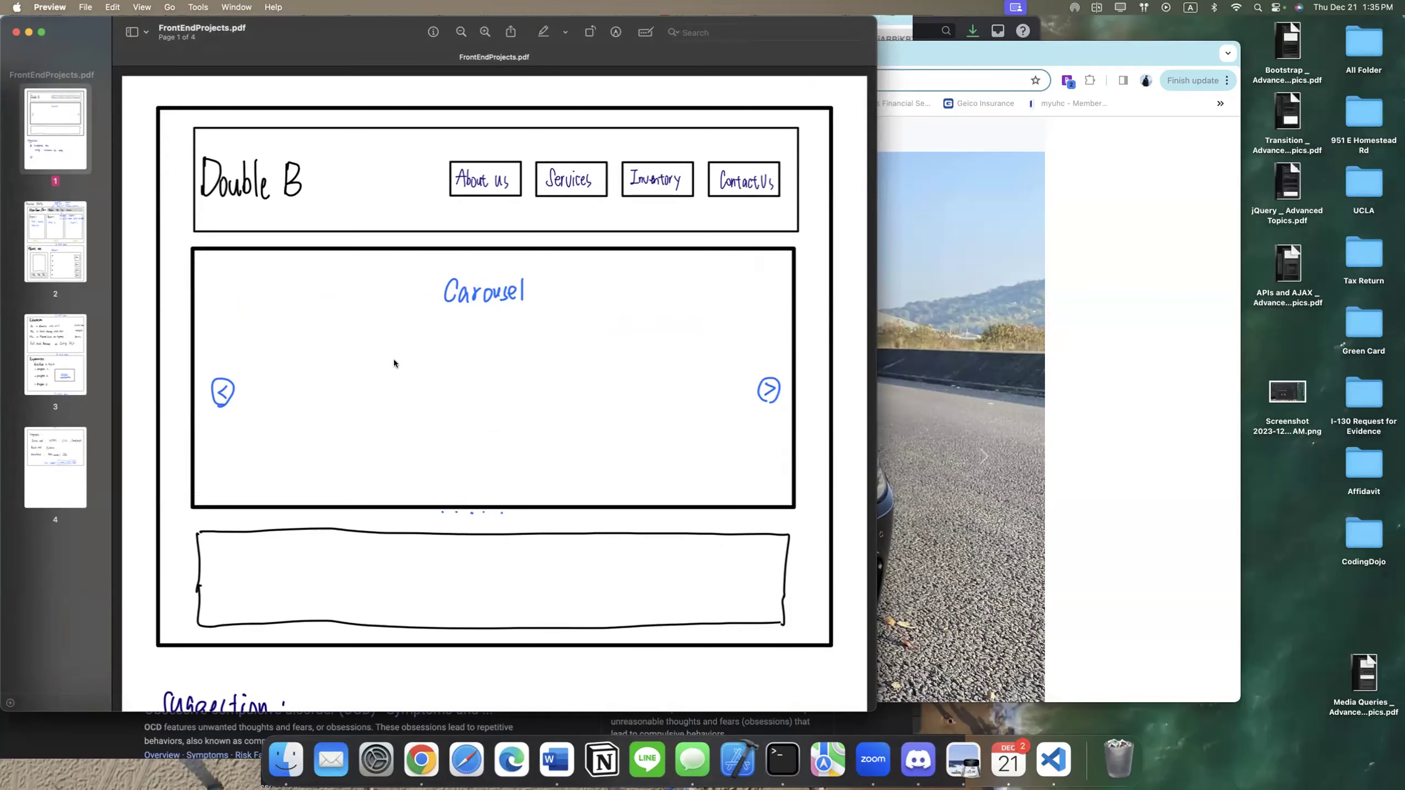
pyautogui.scroll(-1, 394, 362)
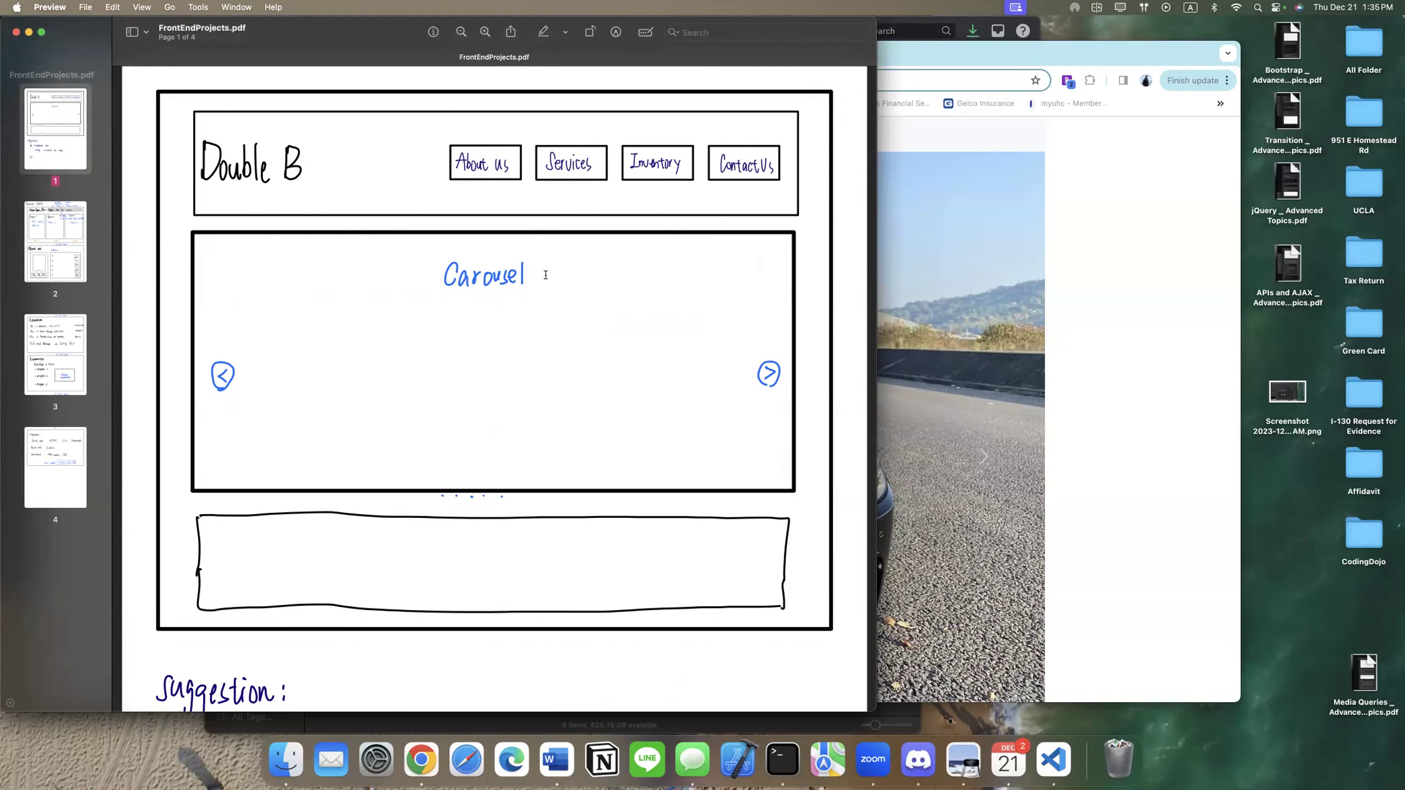
pyautogui.scroll(-3, 474, 427)
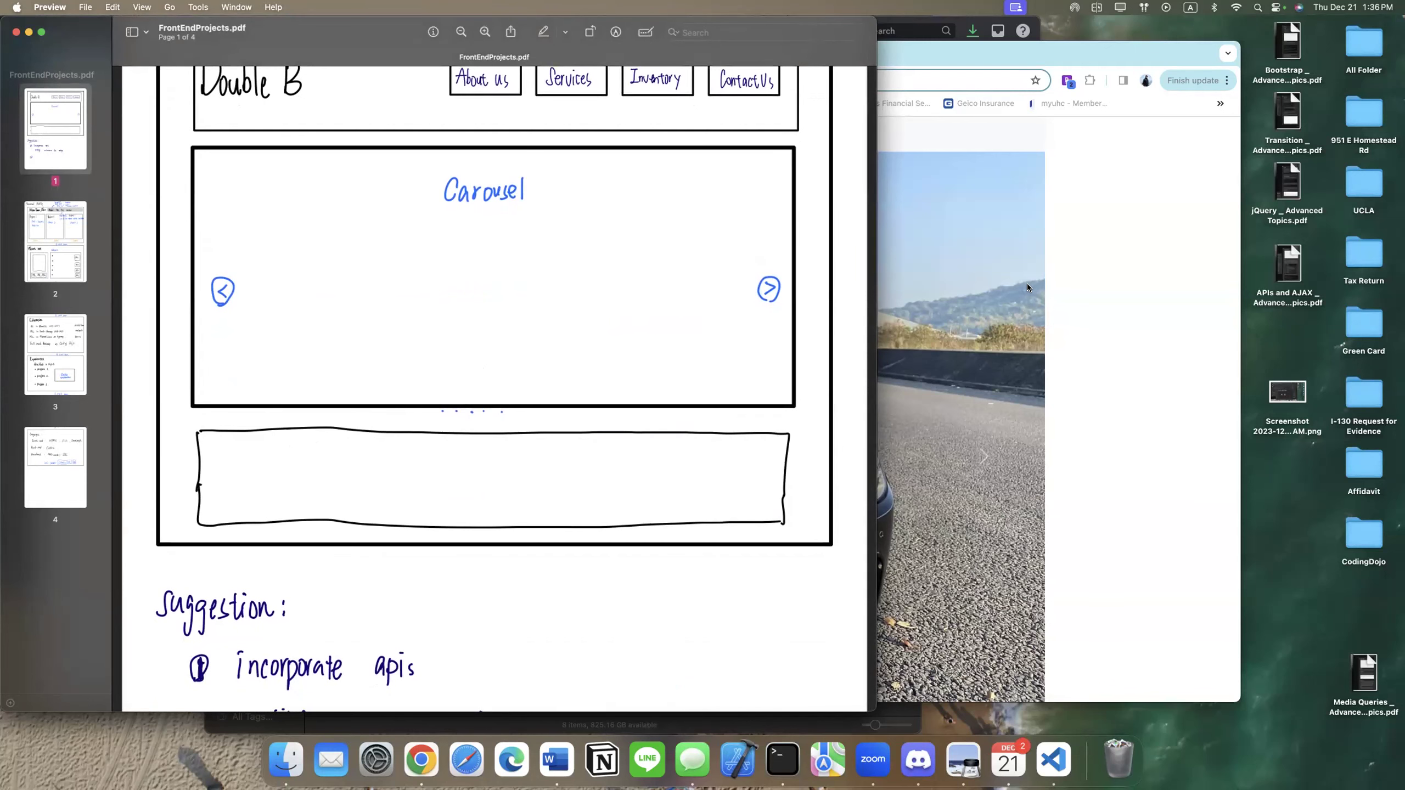
# Step: Switch to the DoubleBProject page in Chrome, open About us and dismiss its alert
pyautogui.press('super+Tab')
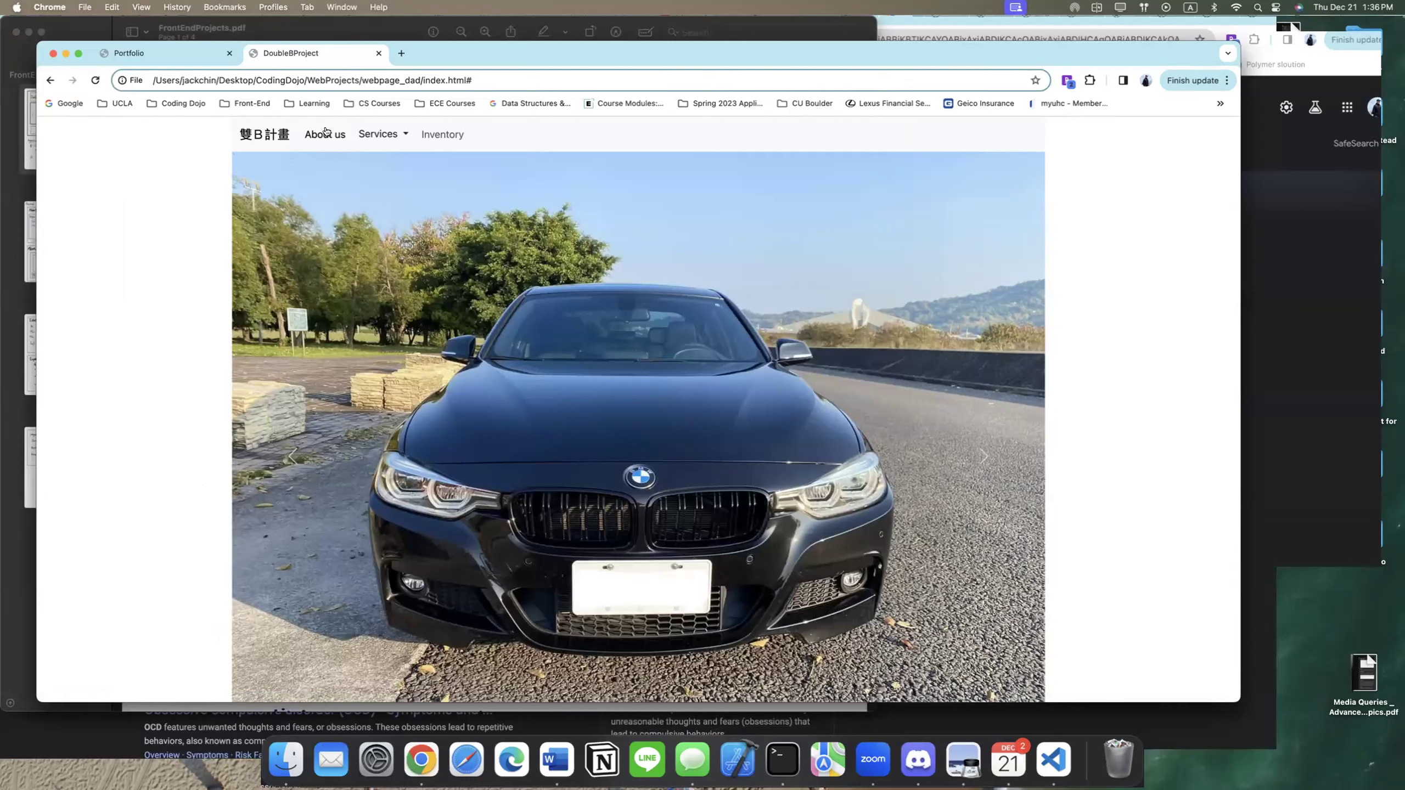
pyautogui.click(345, 128)
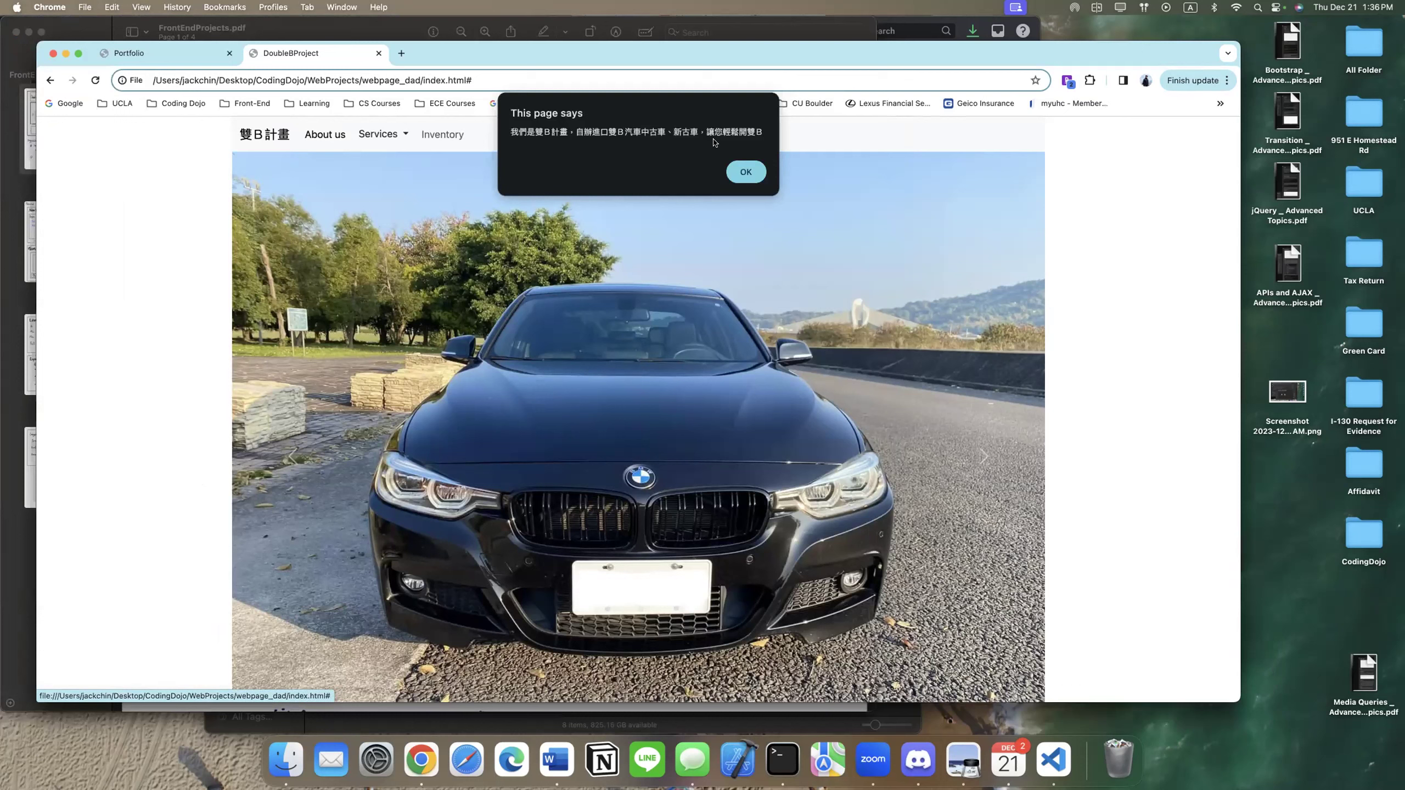
pyautogui.click(745, 173)
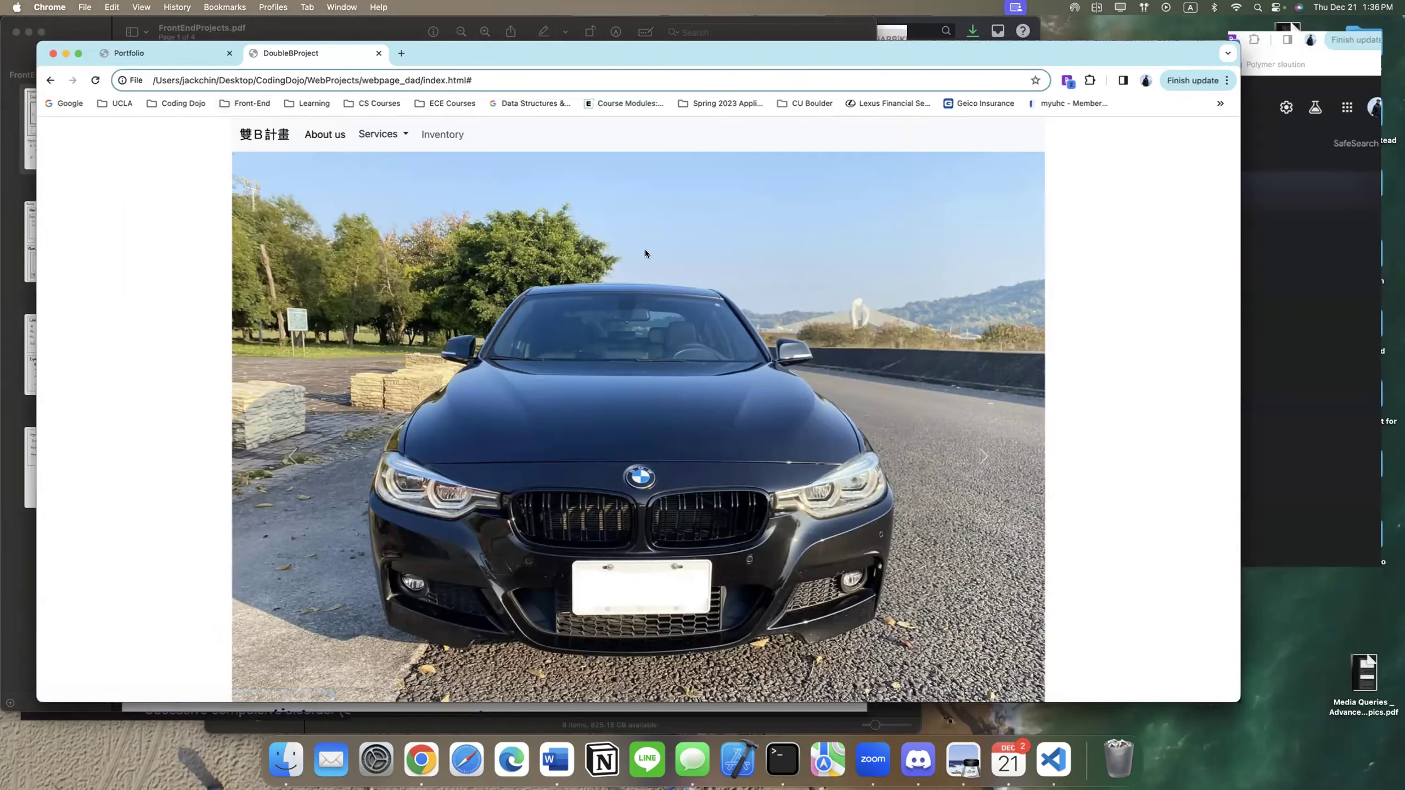
# Step: Show the Services options on the DoubleBProject page and view the name and e-mail form below the car carousel
pyautogui.click(383, 138)
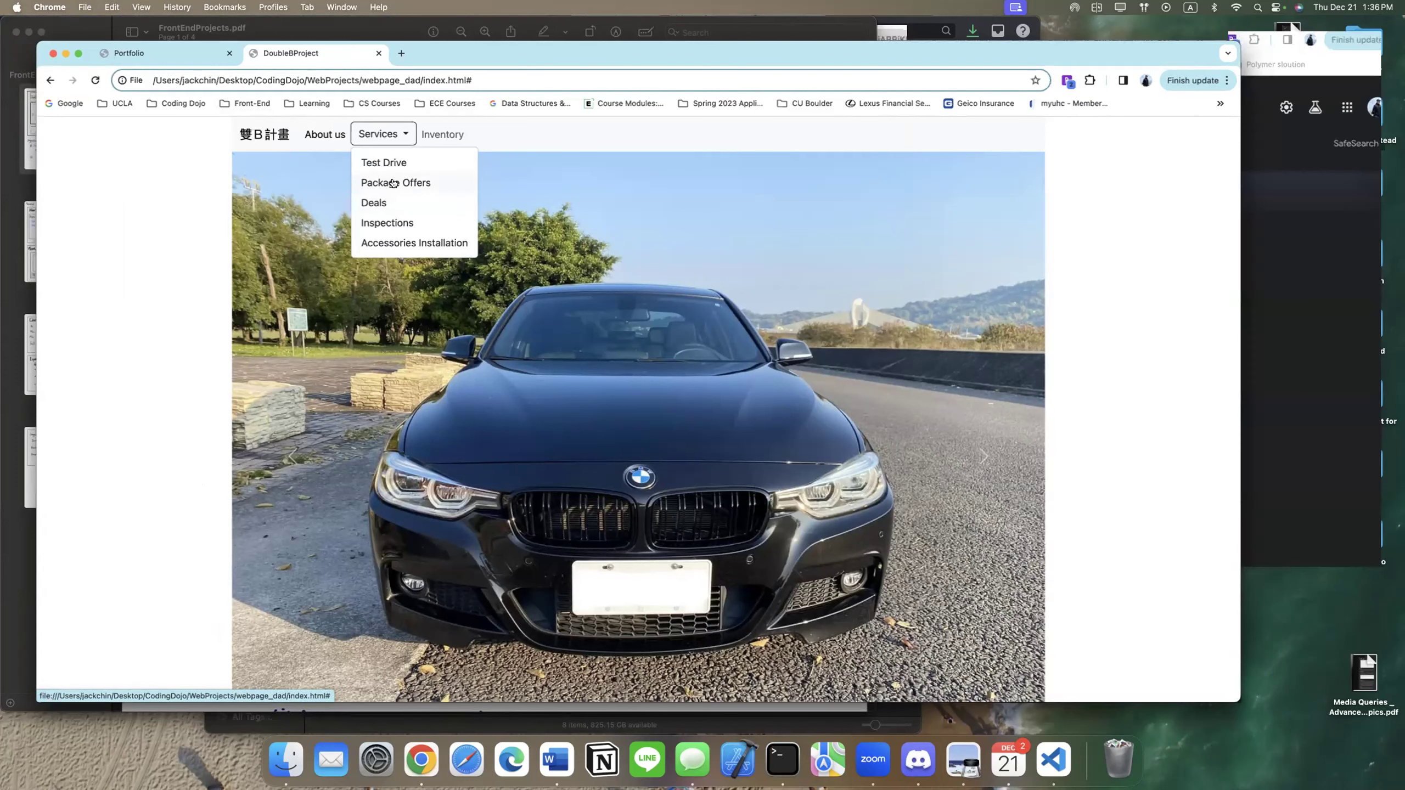
pyautogui.scroll(-5, 768, 530)
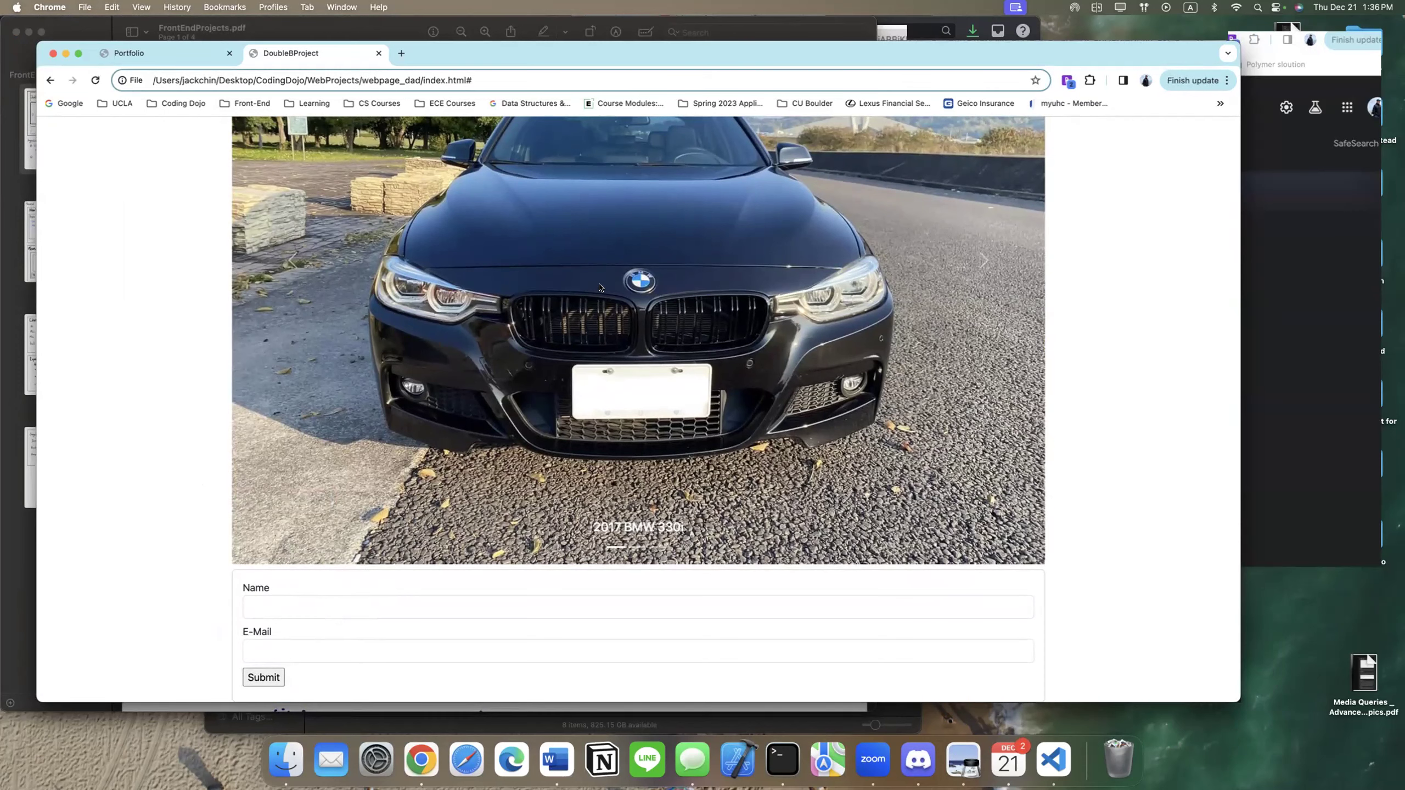
pyautogui.scroll(5, 605, 340)
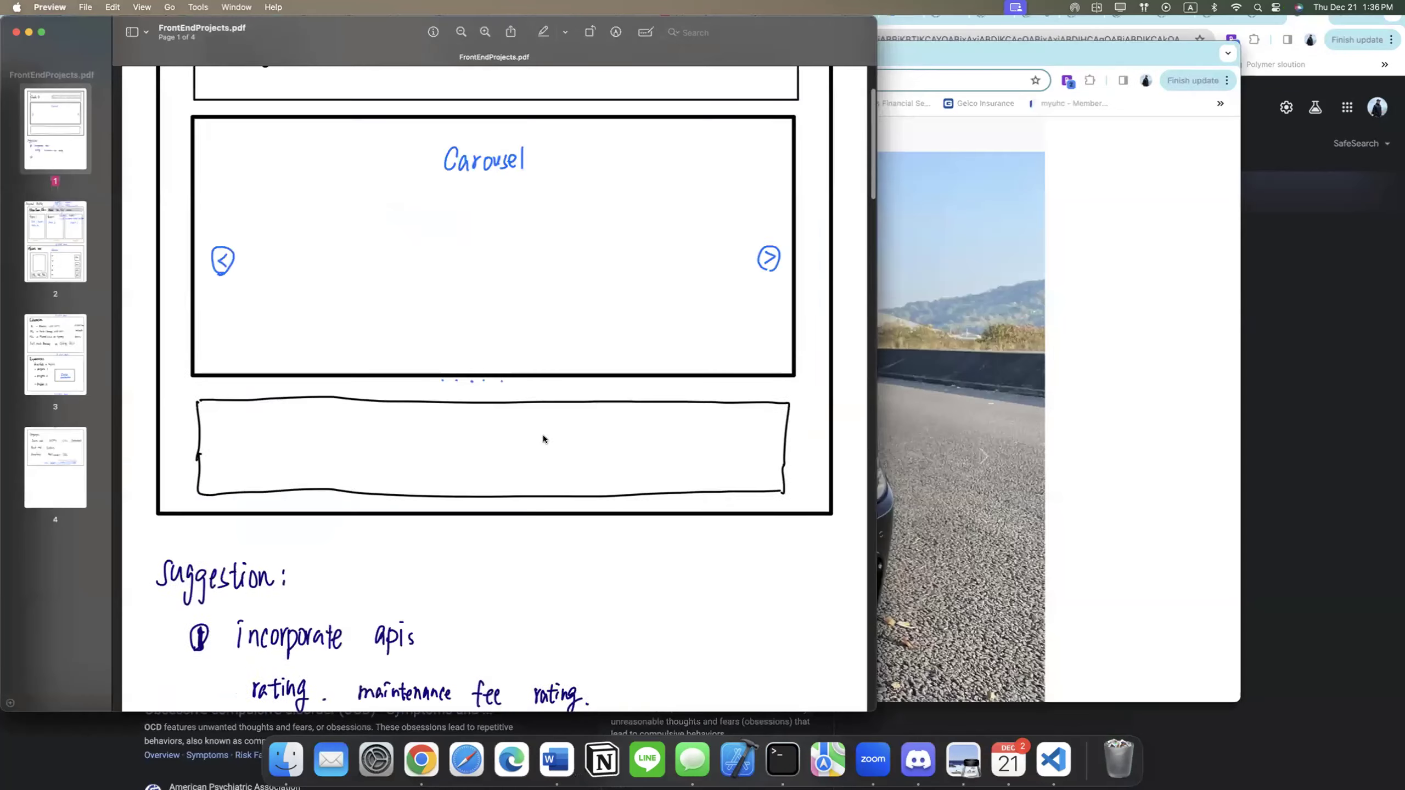
# Step: Examine FrontEndProjects.pdf in Preview from the Suggestion notes through the Personal Profile, About me, Education, GitHub projects and Languages sketches
pyautogui.scroll(-10, 542, 435)
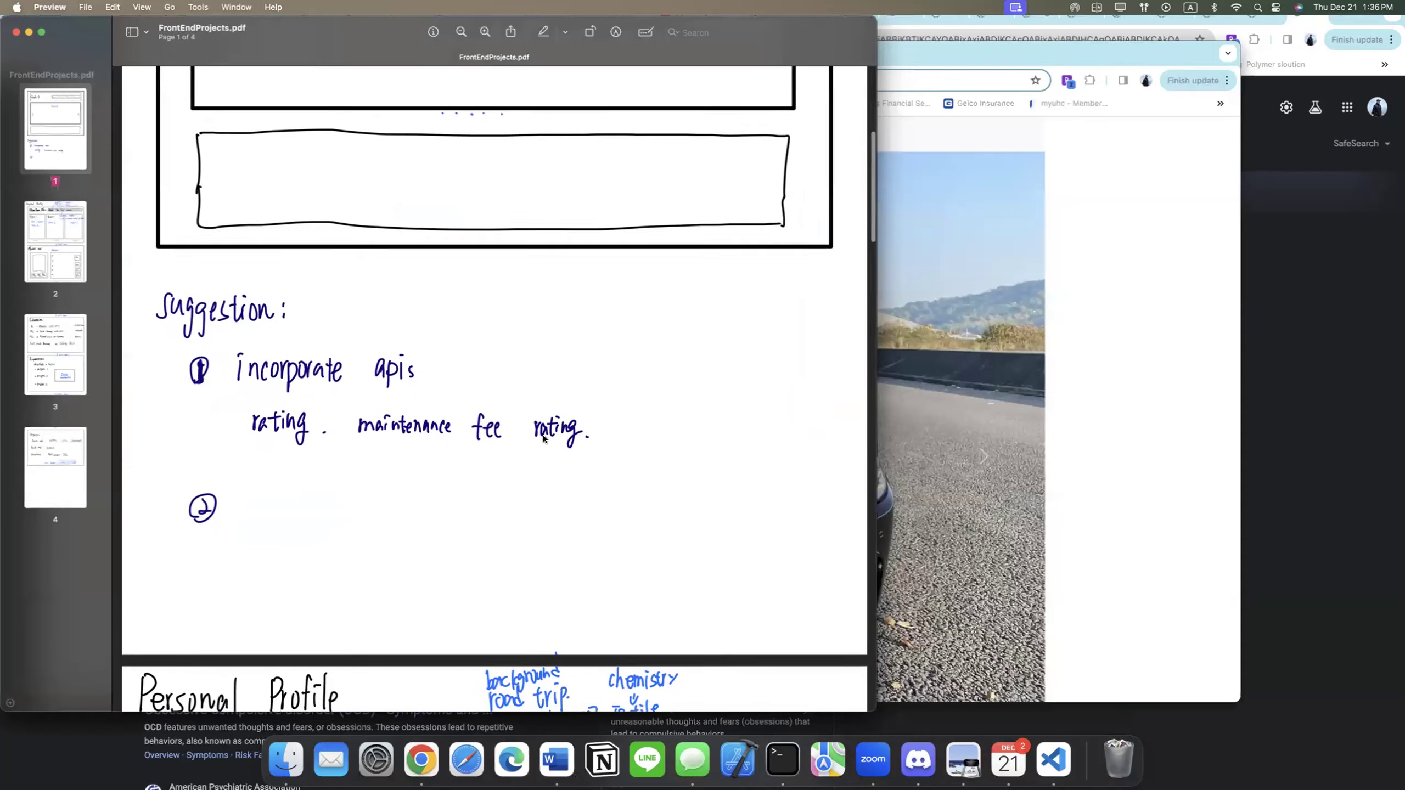
pyautogui.scroll(-5, 544, 438)
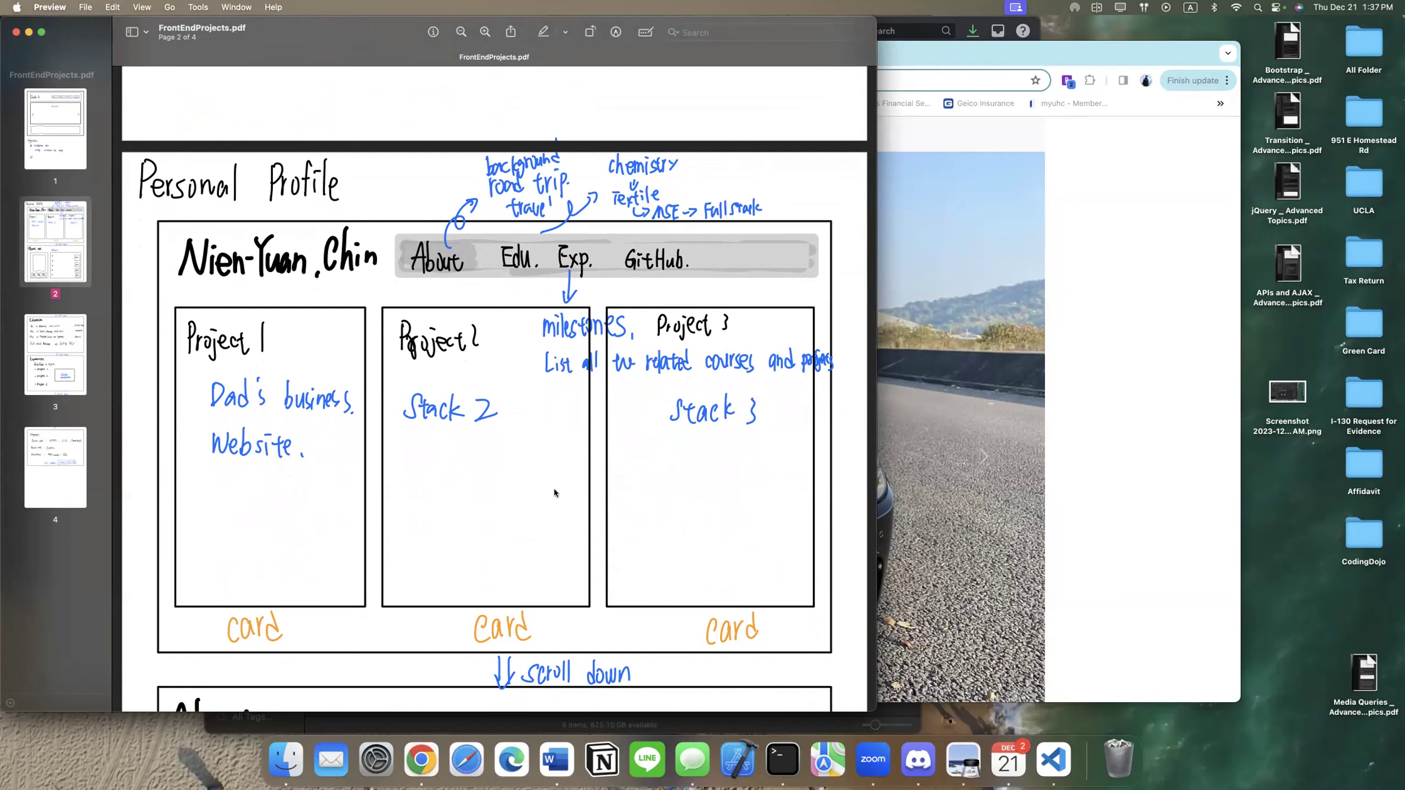
pyautogui.scroll(-5, 555, 491)
pyautogui.scroll(-4, 554, 491)
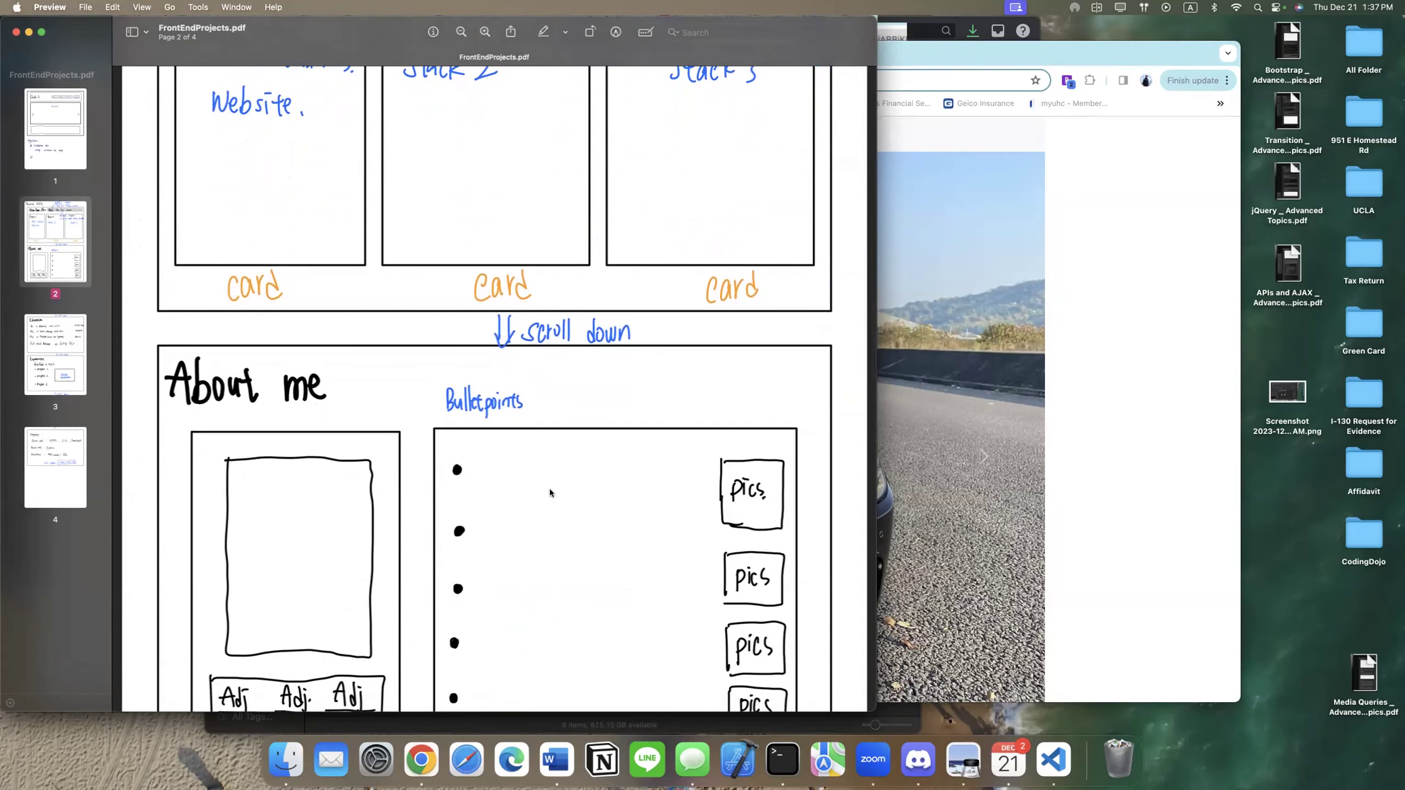
pyautogui.scroll(-4, 354, 410)
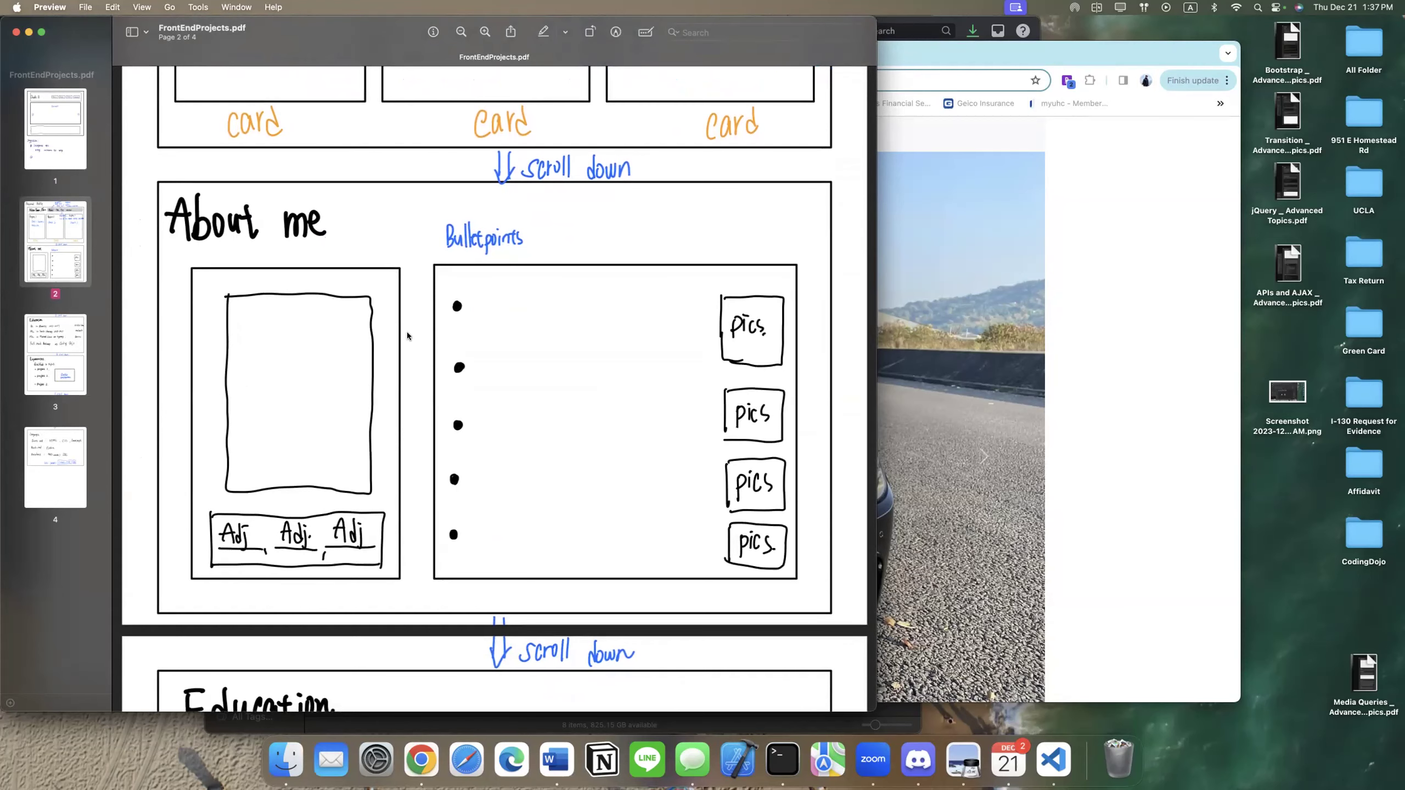
pyautogui.scroll(-4, 407, 382)
pyautogui.scroll(-3, 407, 383)
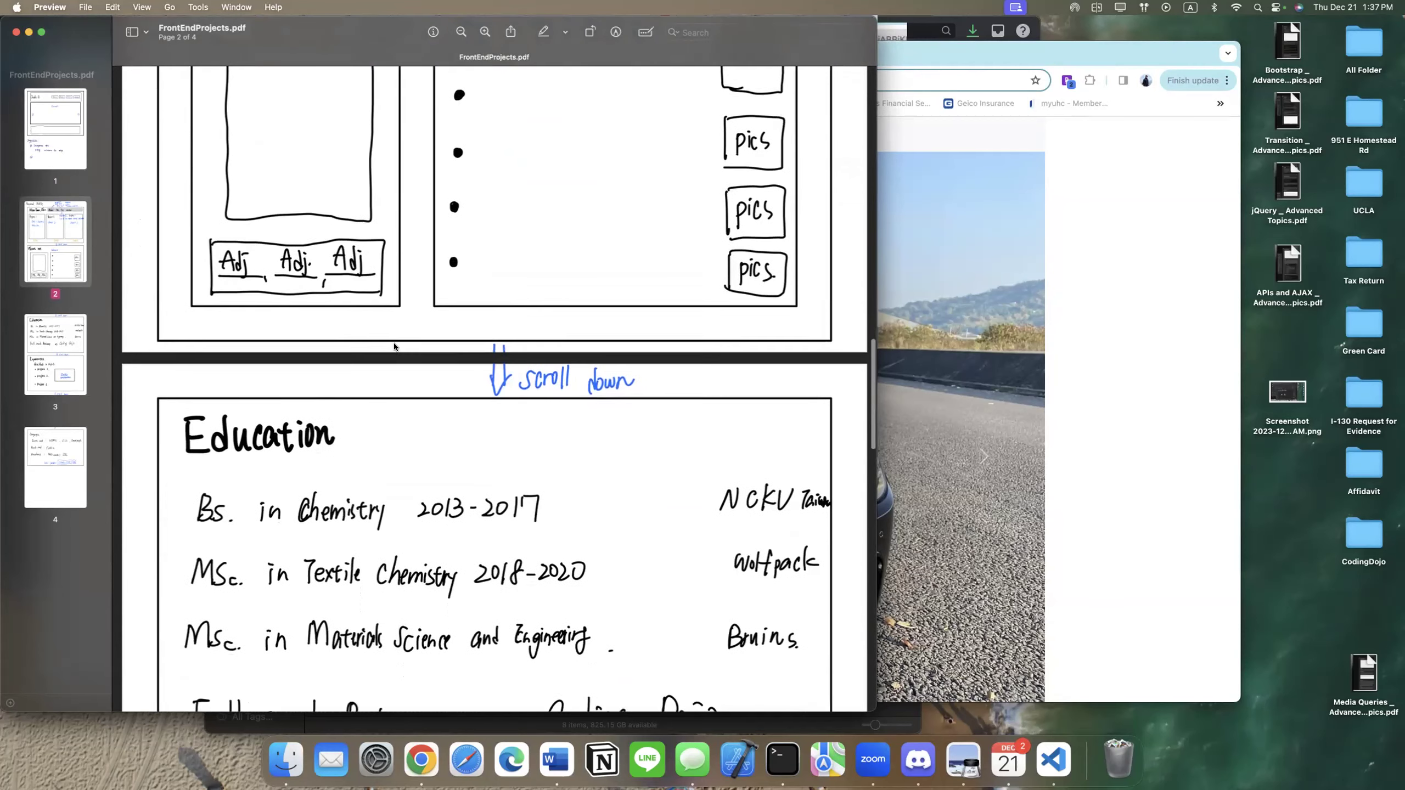
pyautogui.scroll(-1, 430, 455)
pyautogui.scroll(-15, 430, 455)
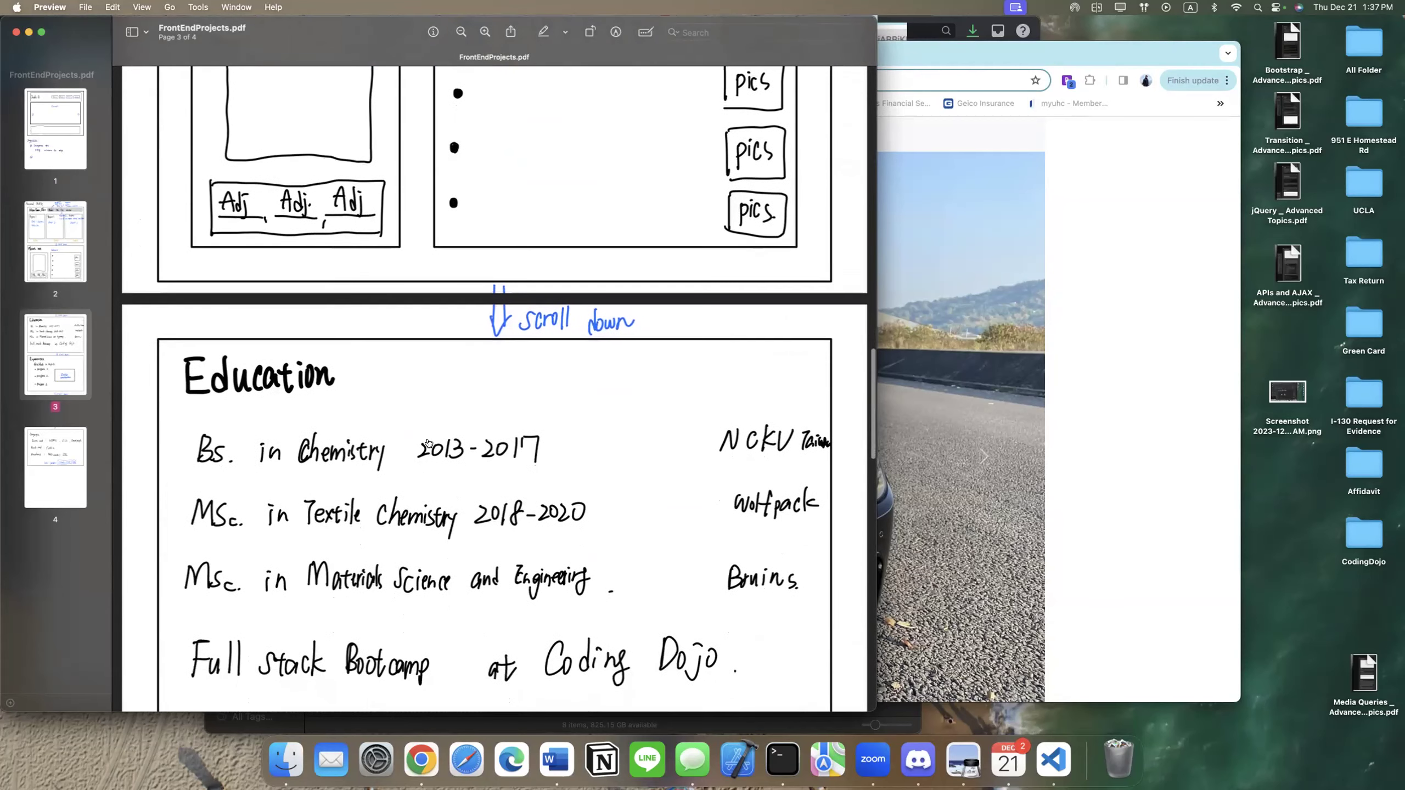
pyautogui.scroll(-2, 393, 252)
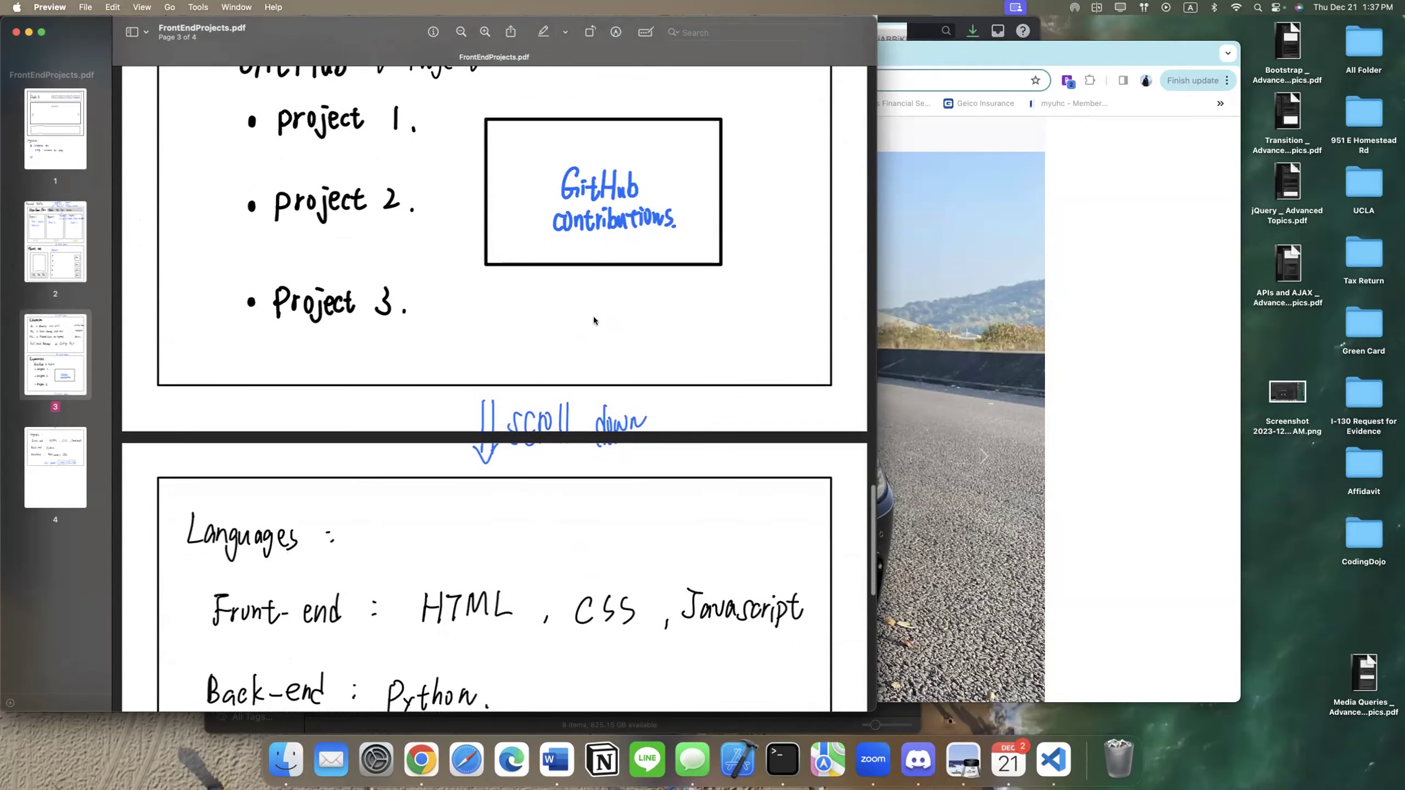
# Step: Switch to Chrome, open the Portfolio page and review its project cards, About me section and education entries
pyautogui.press('super+Tab')
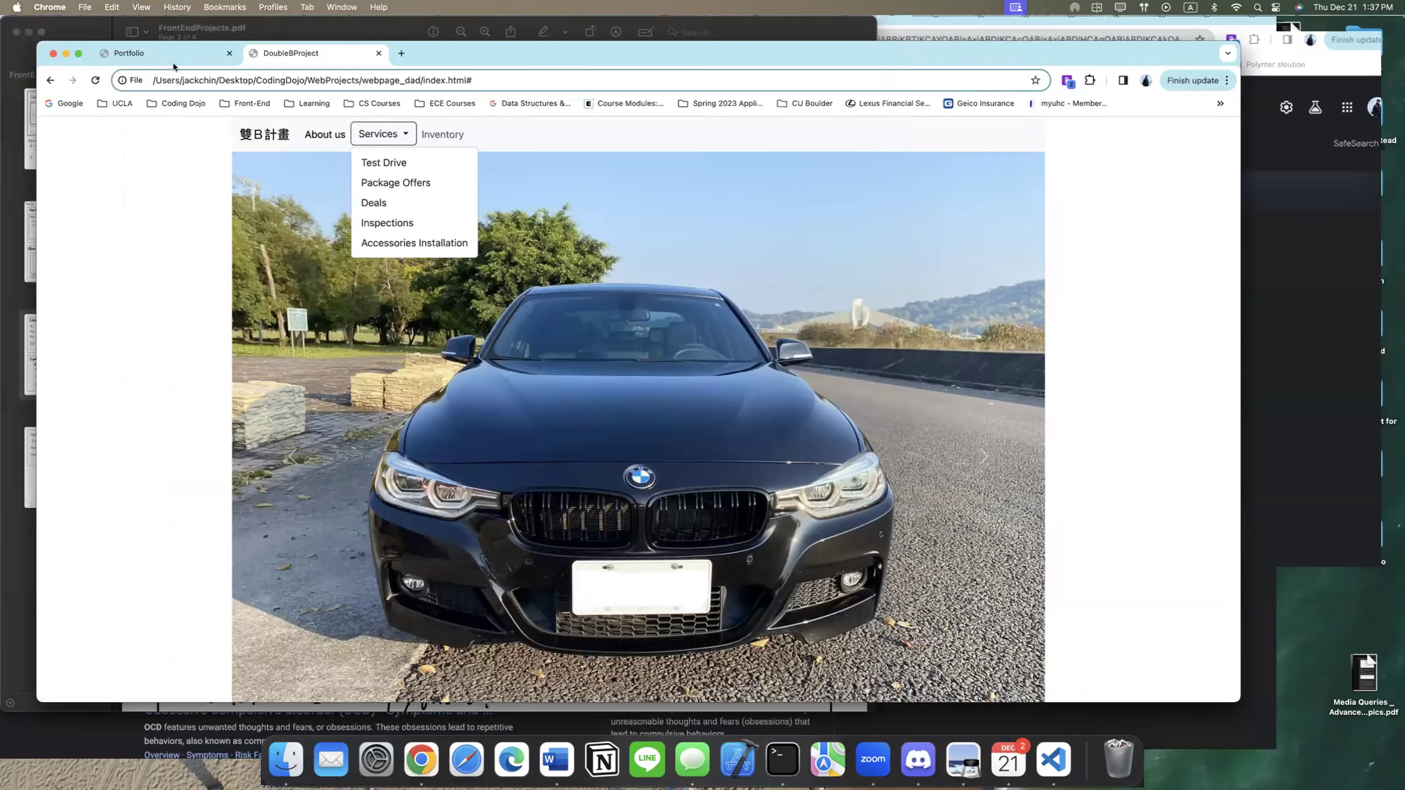
pyautogui.click(167, 60)
pyautogui.scroll(1, 474, 307)
pyautogui.scroll(10, 474, 307)
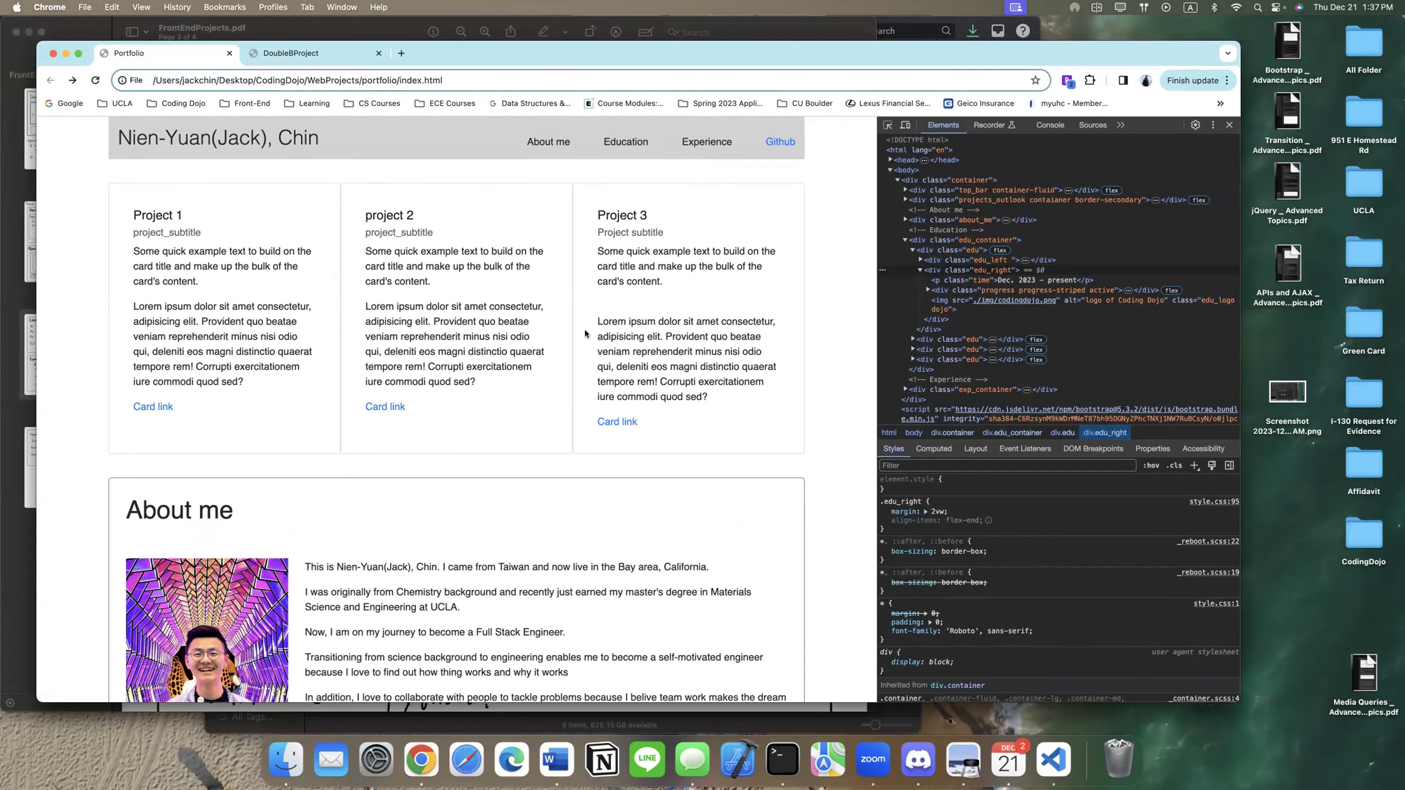
pyautogui.scroll(-5, 536, 357)
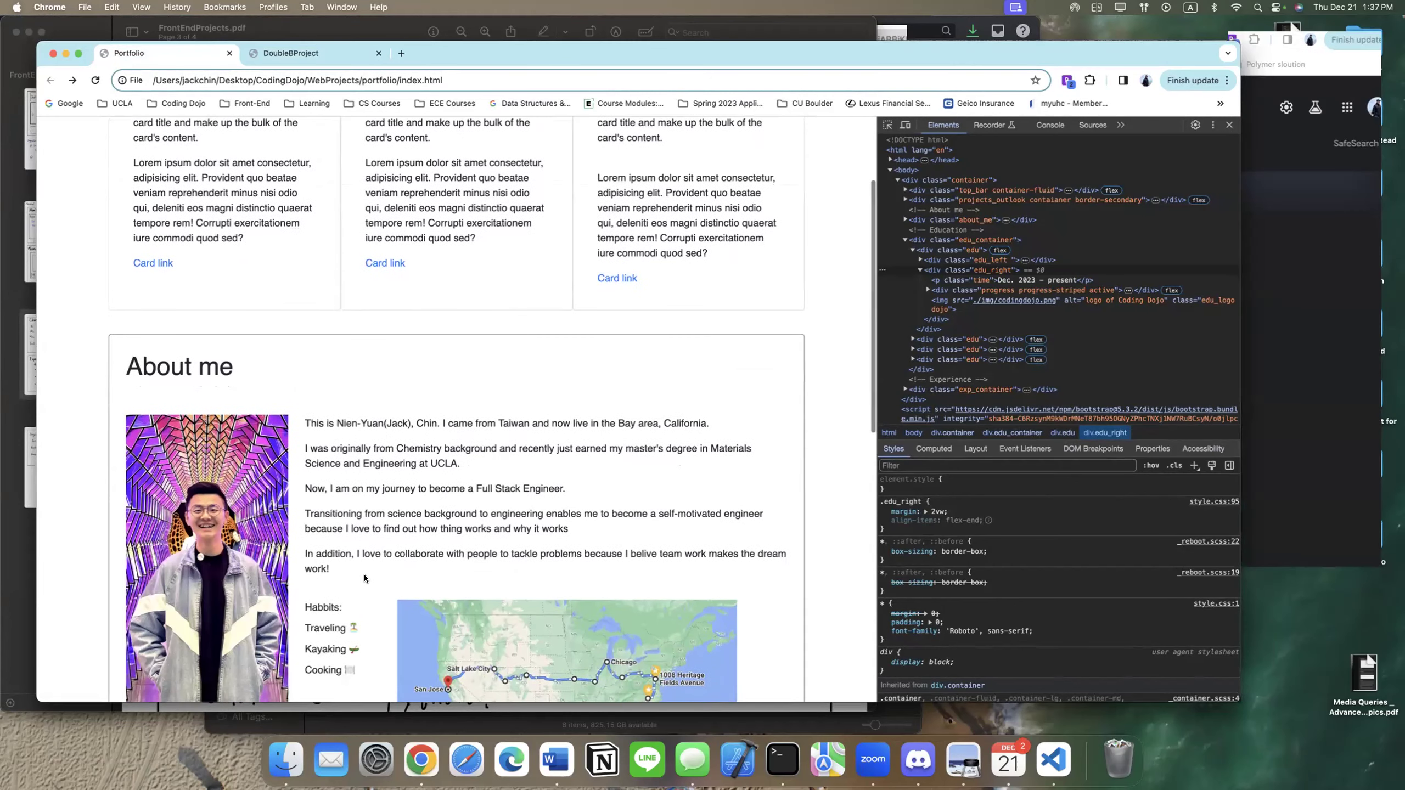
pyautogui.scroll(-10, 304, 454)
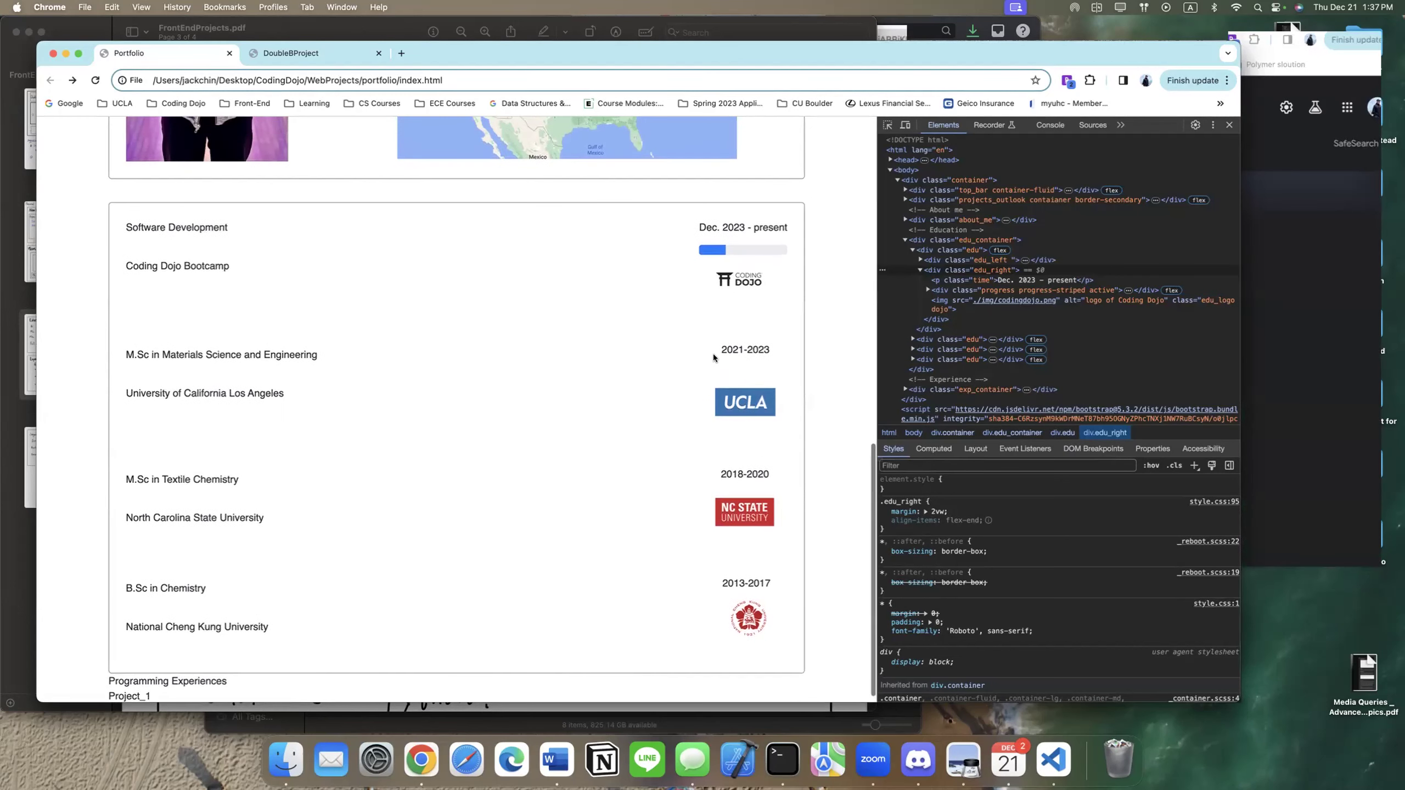
pyautogui.hotkey('ctrl', 'Right')
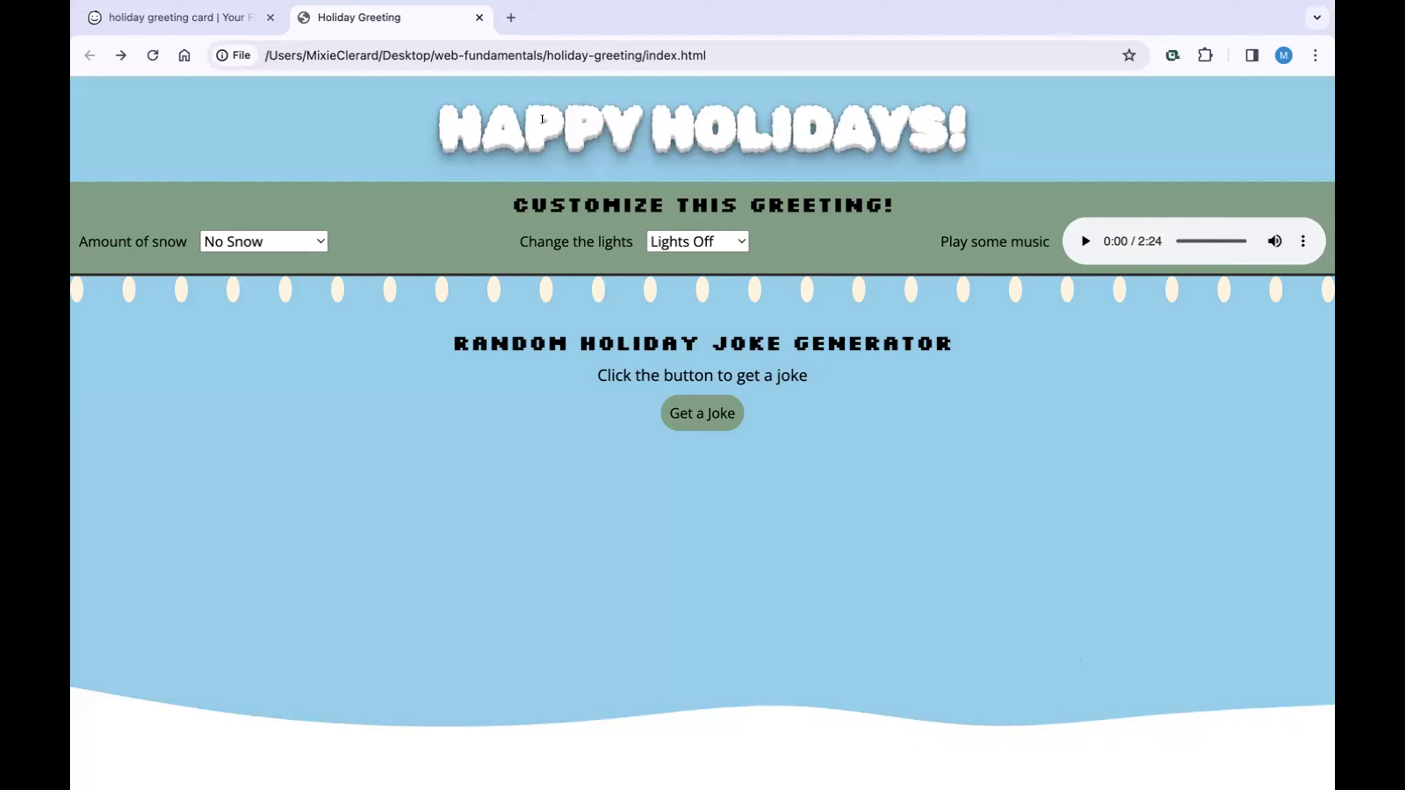
# Step: Check the holiday greeting card wireframe in Balsamiq and return to the Holiday Greeting page
pyautogui.click(189, 19)
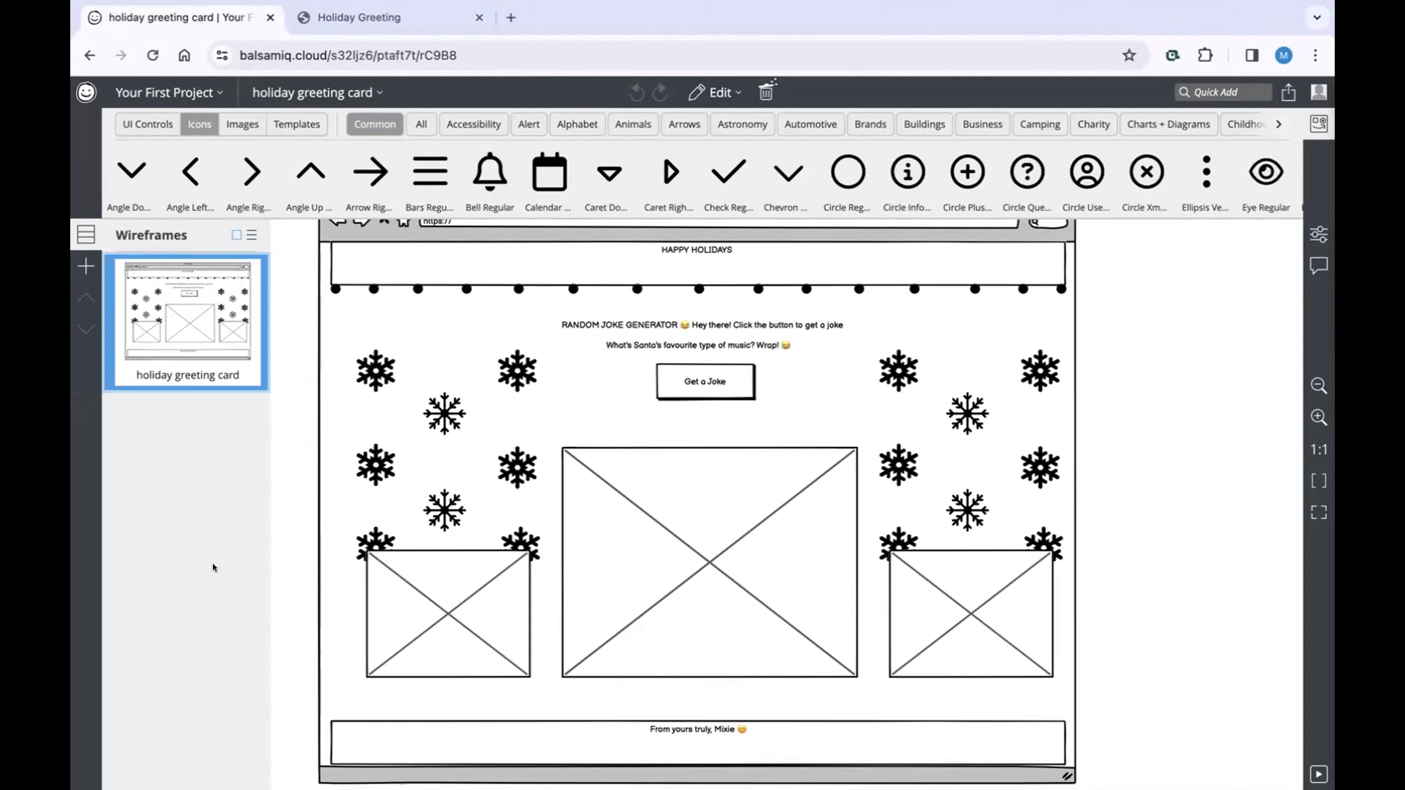
pyautogui.click(290, 11)
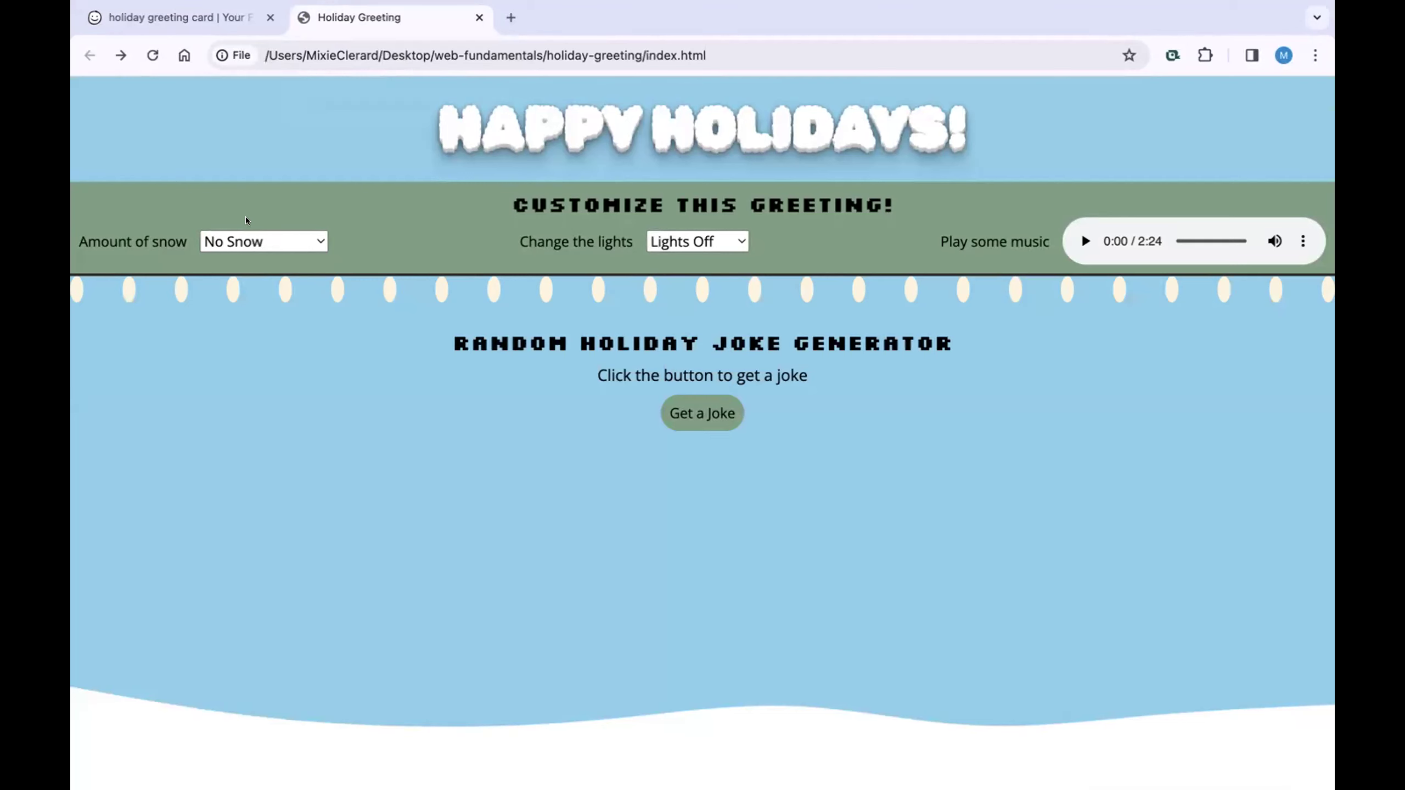
# Step: Customize the greeting by setting the amount of snow to Snow and the lights to Flashy Lights
pyautogui.click(303, 241)
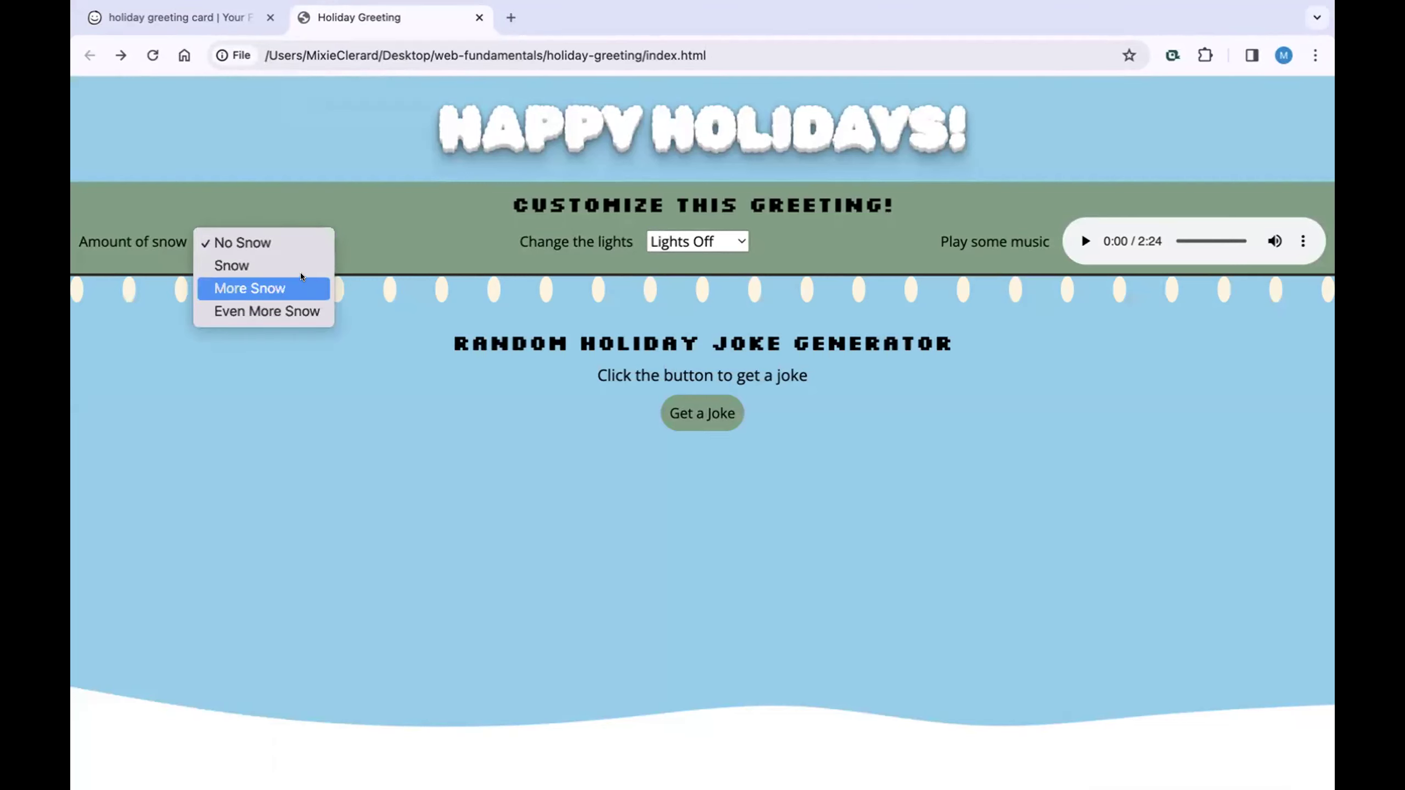
pyautogui.click(301, 265)
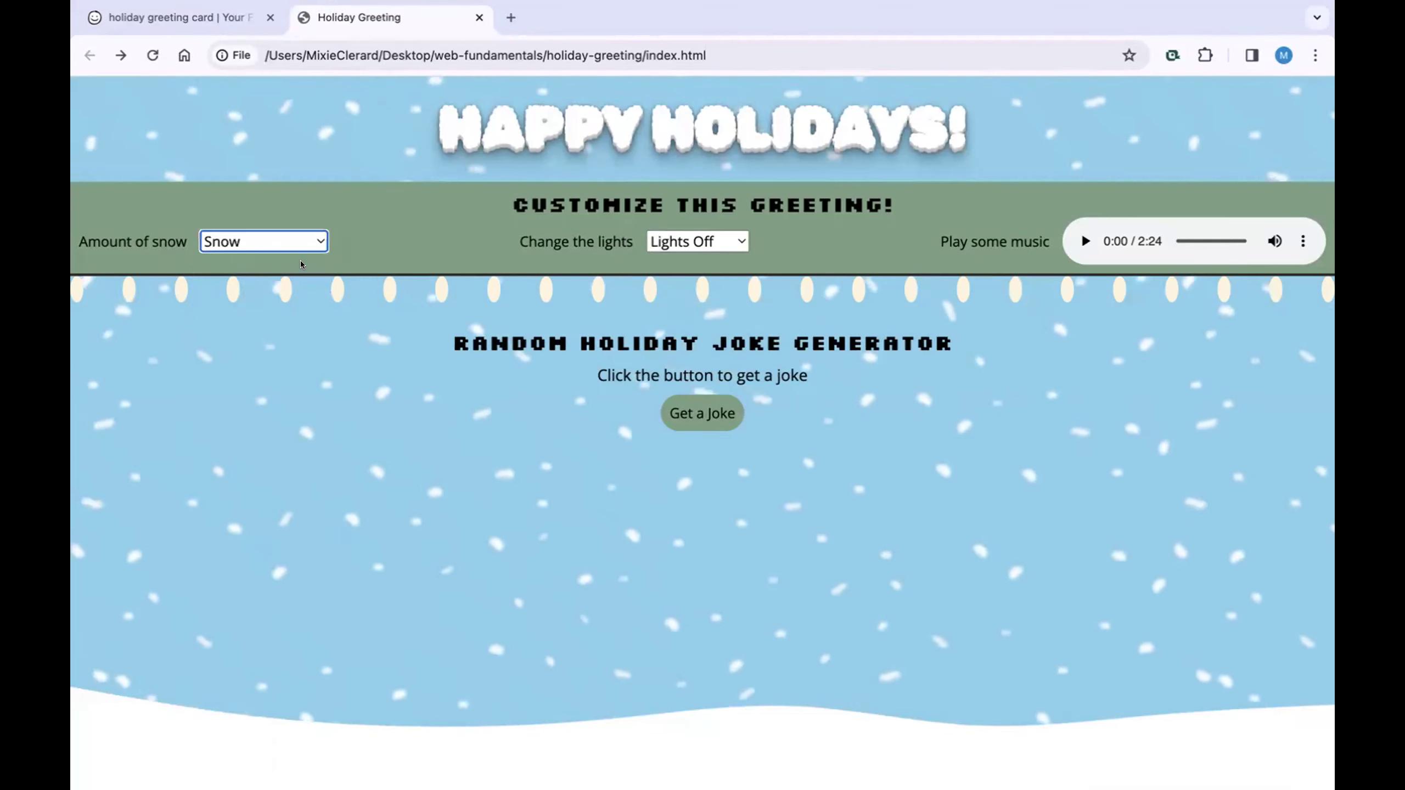
pyautogui.click(698, 244)
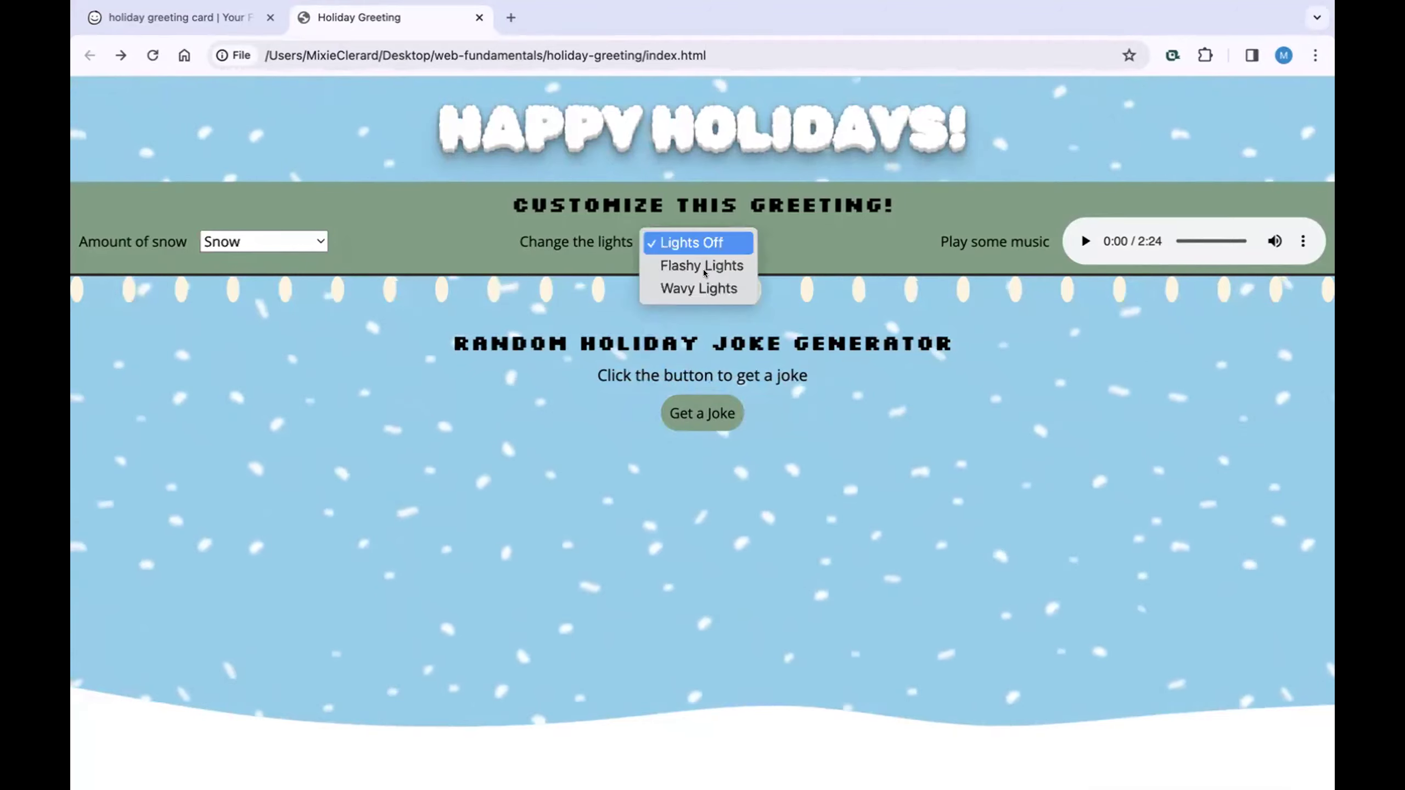
pyautogui.click(704, 268)
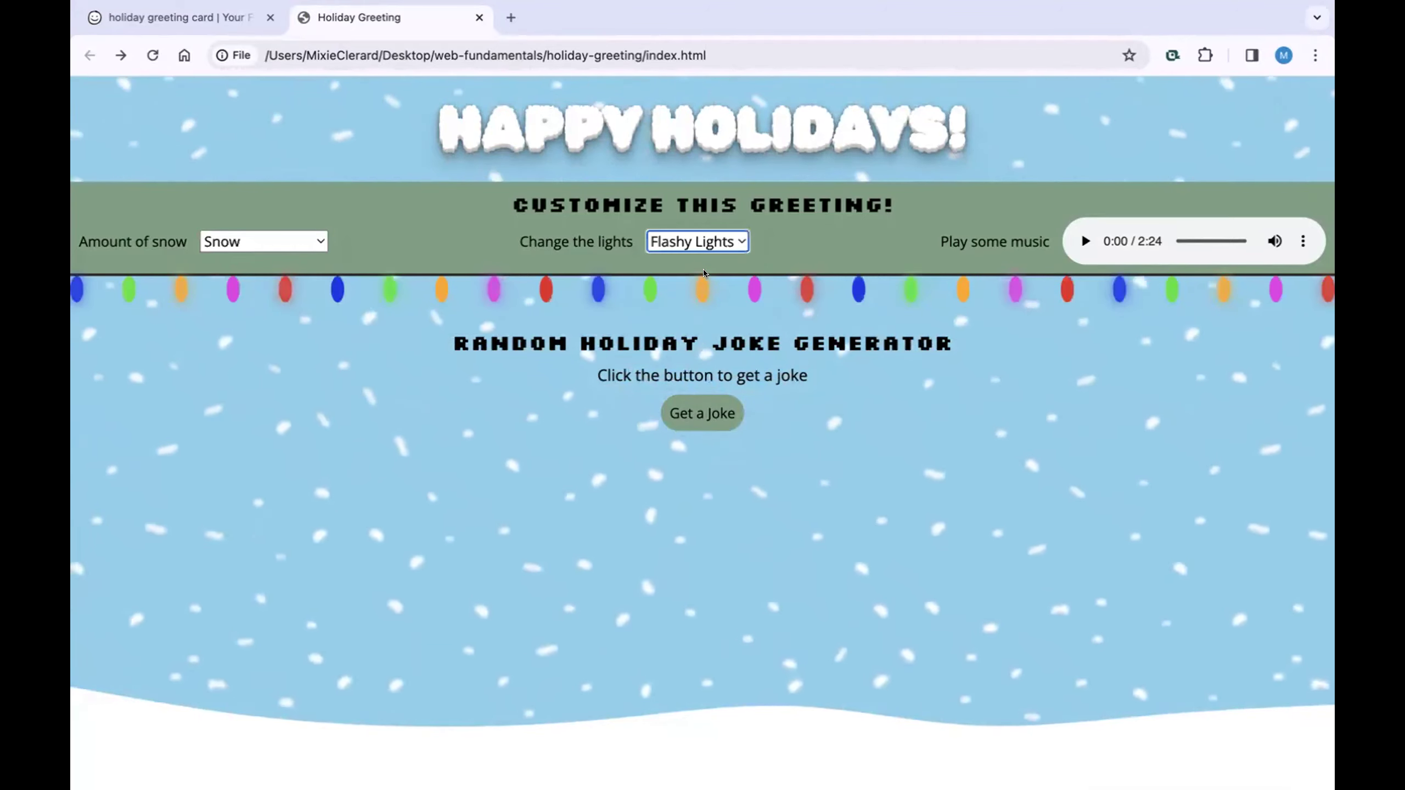
# Step: Play the holiday music briefly, pause it, and generate two random holiday jokes
pyautogui.click(1077, 237)
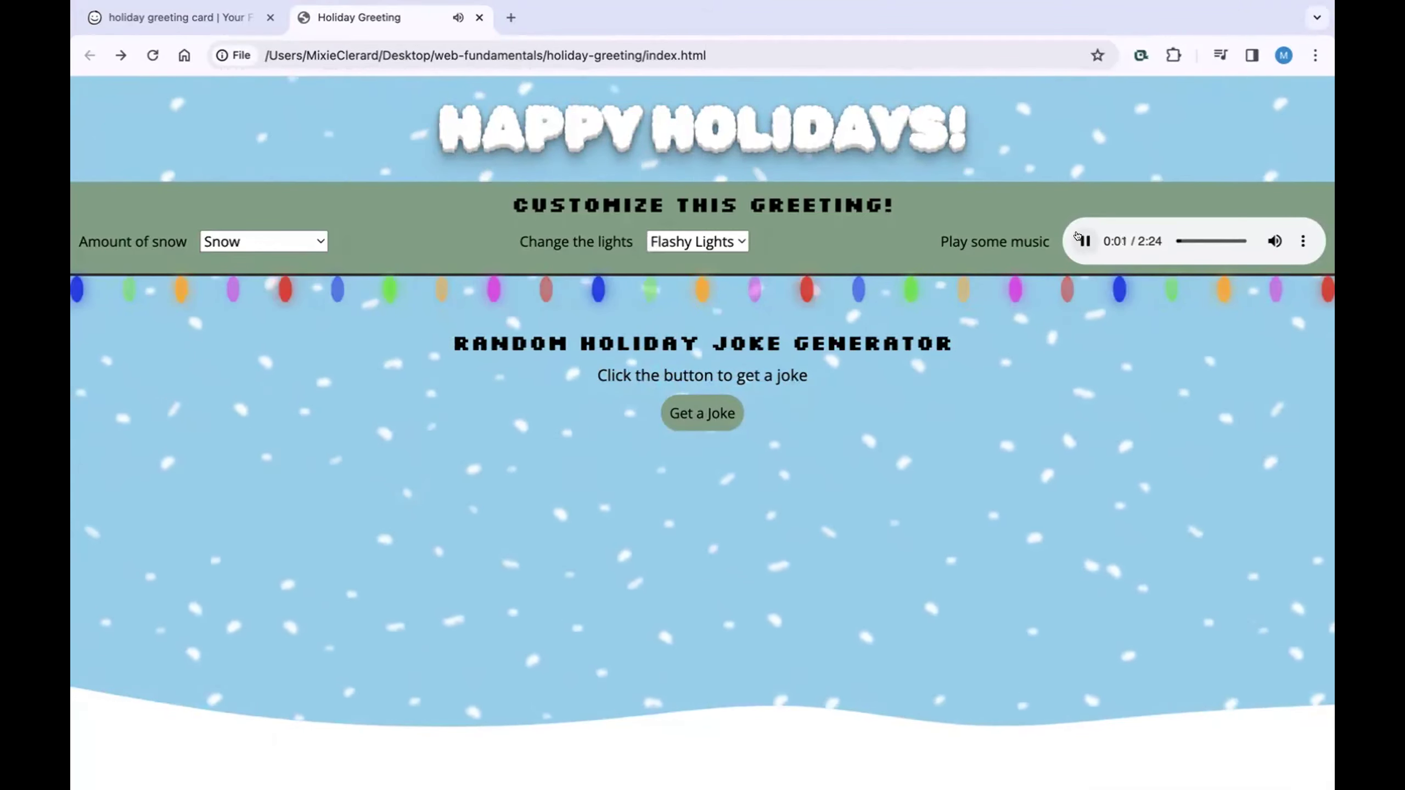
pyautogui.click(1080, 240)
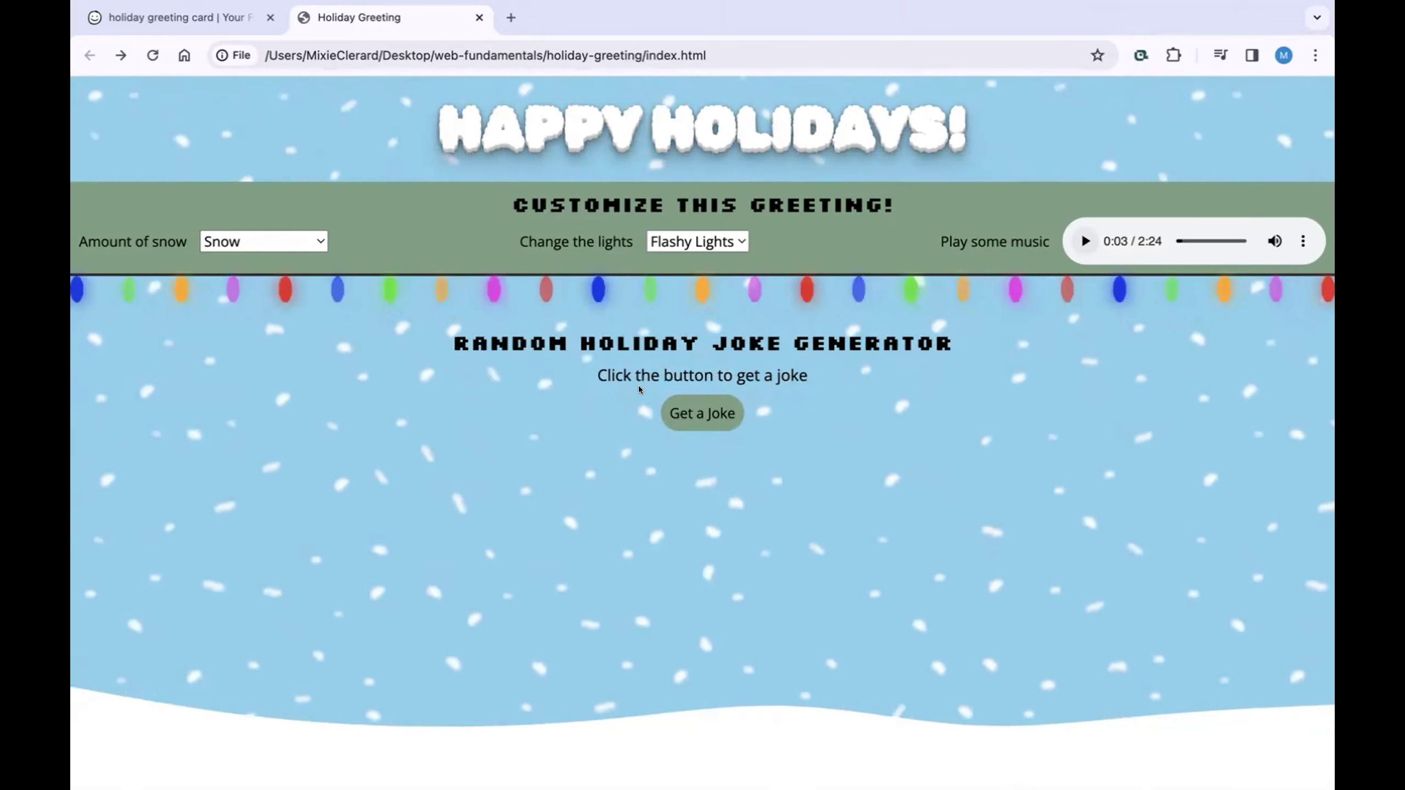
pyautogui.click(692, 411)
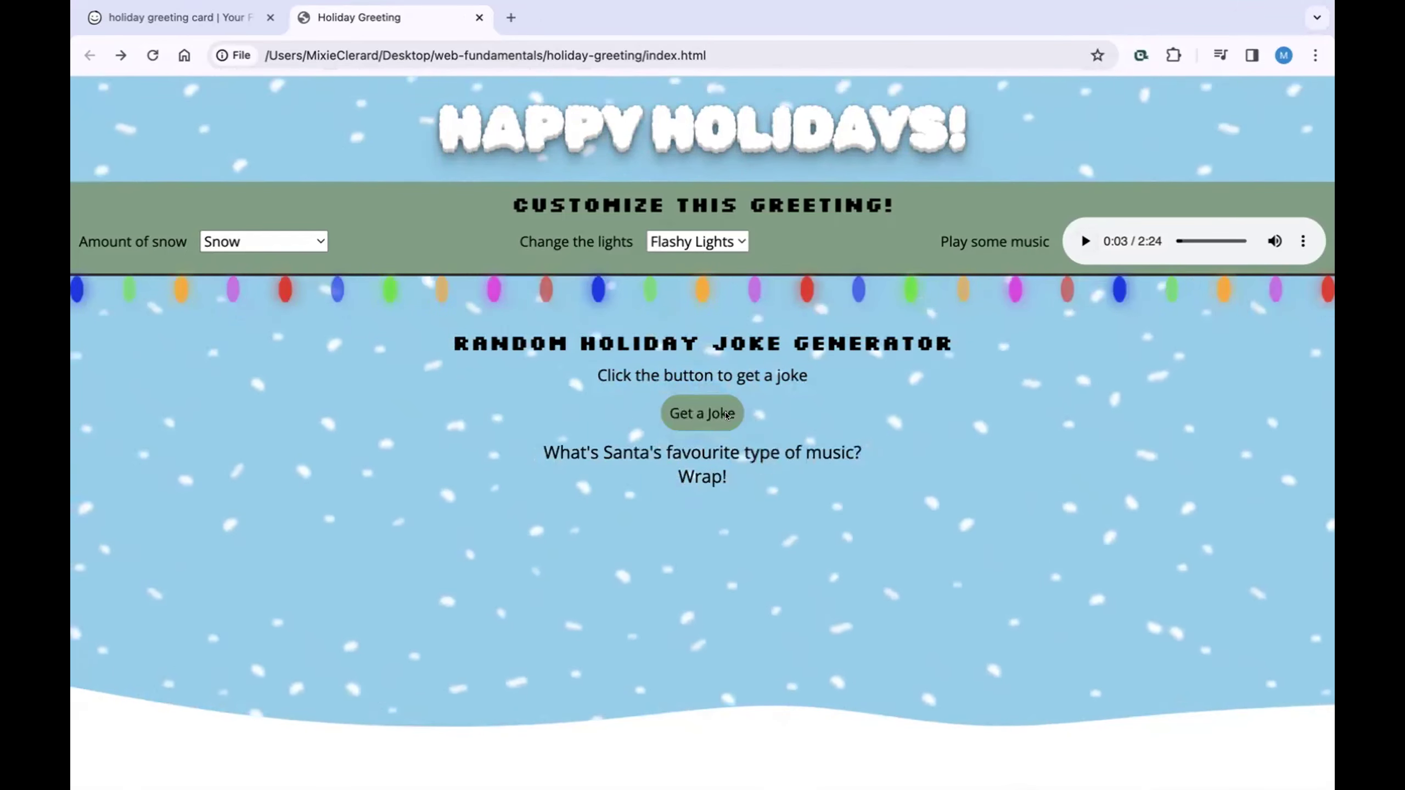
pyautogui.click(718, 413)
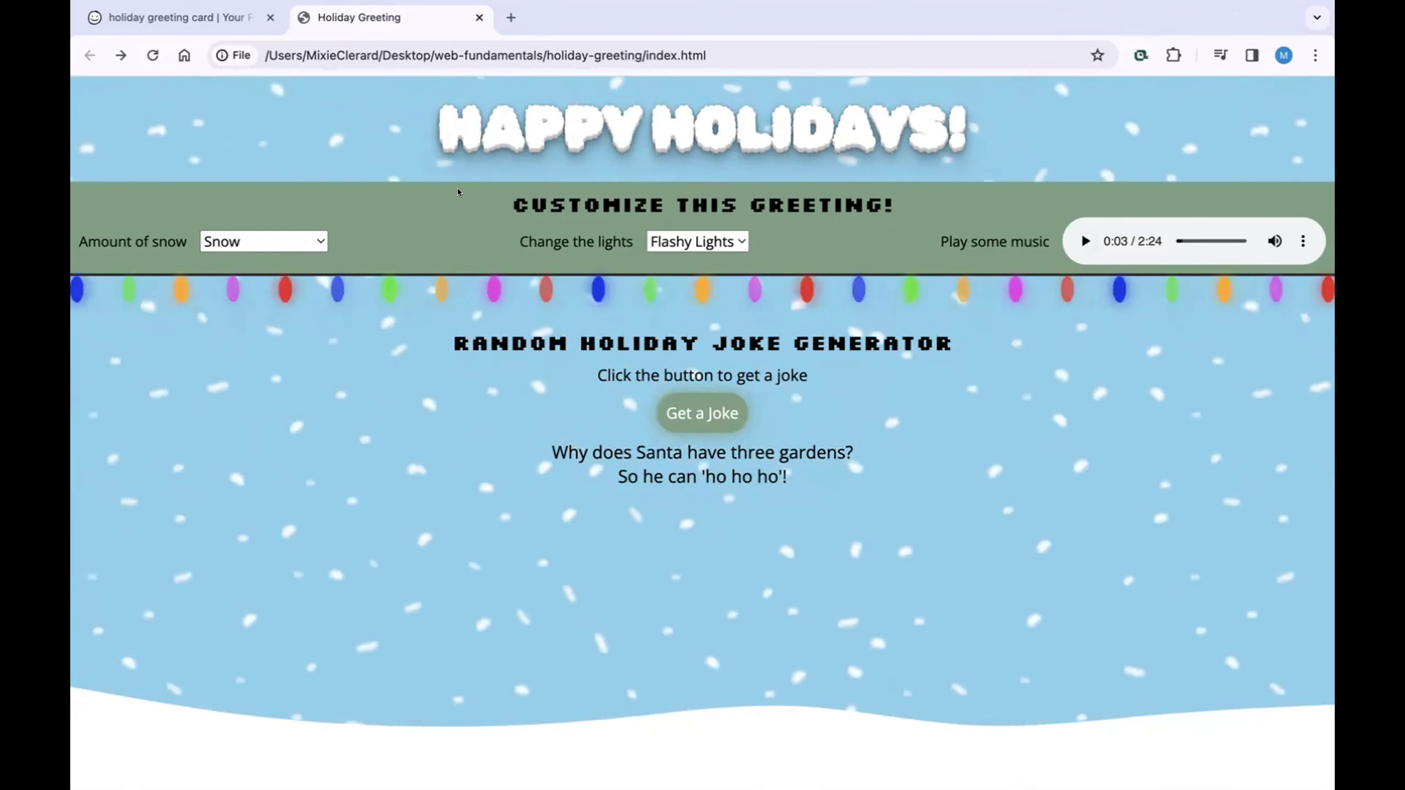
# Step: Set the greeting's amount of snow to More Snow and then to Even More Snow
pyautogui.click(283, 243)
pyautogui.click(283, 268)
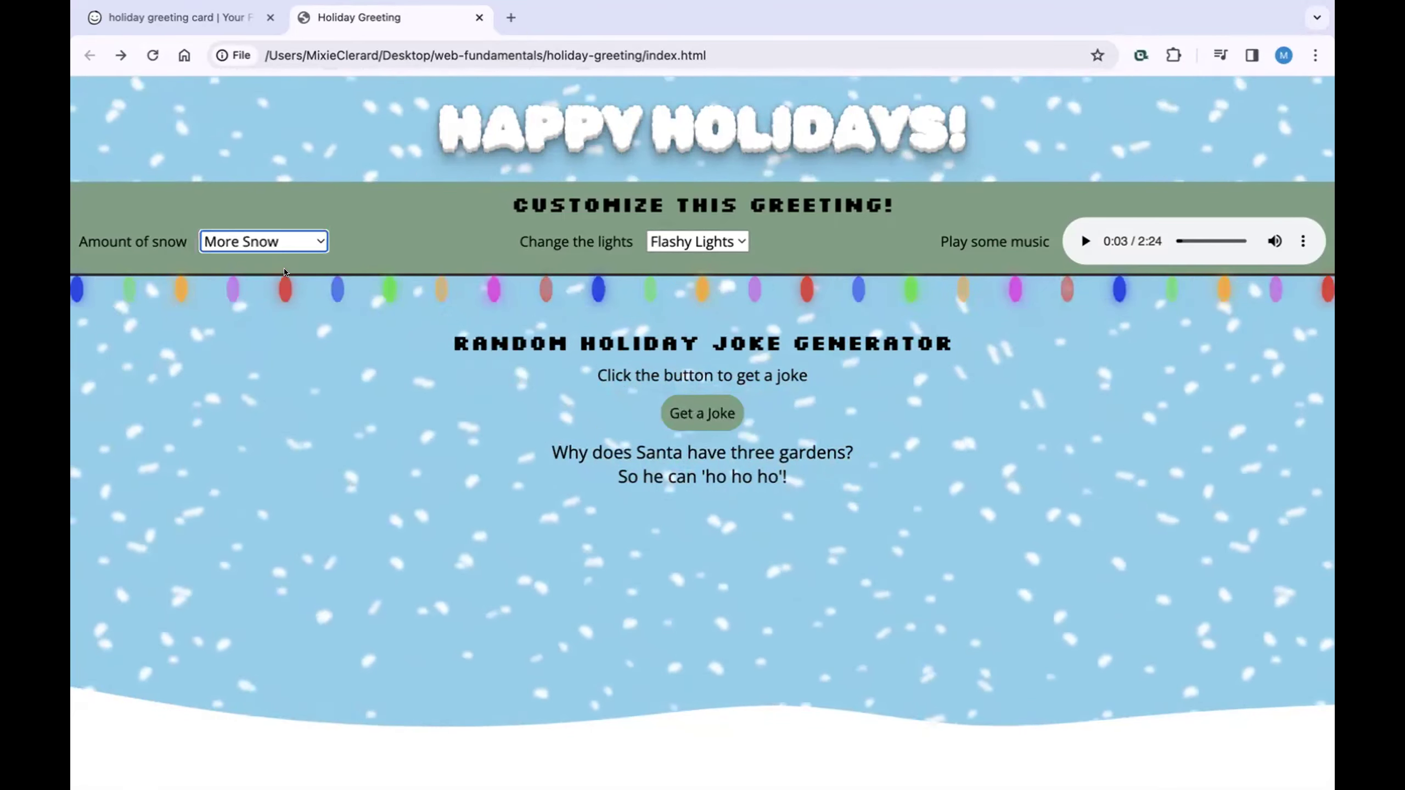
pyautogui.click(287, 243)
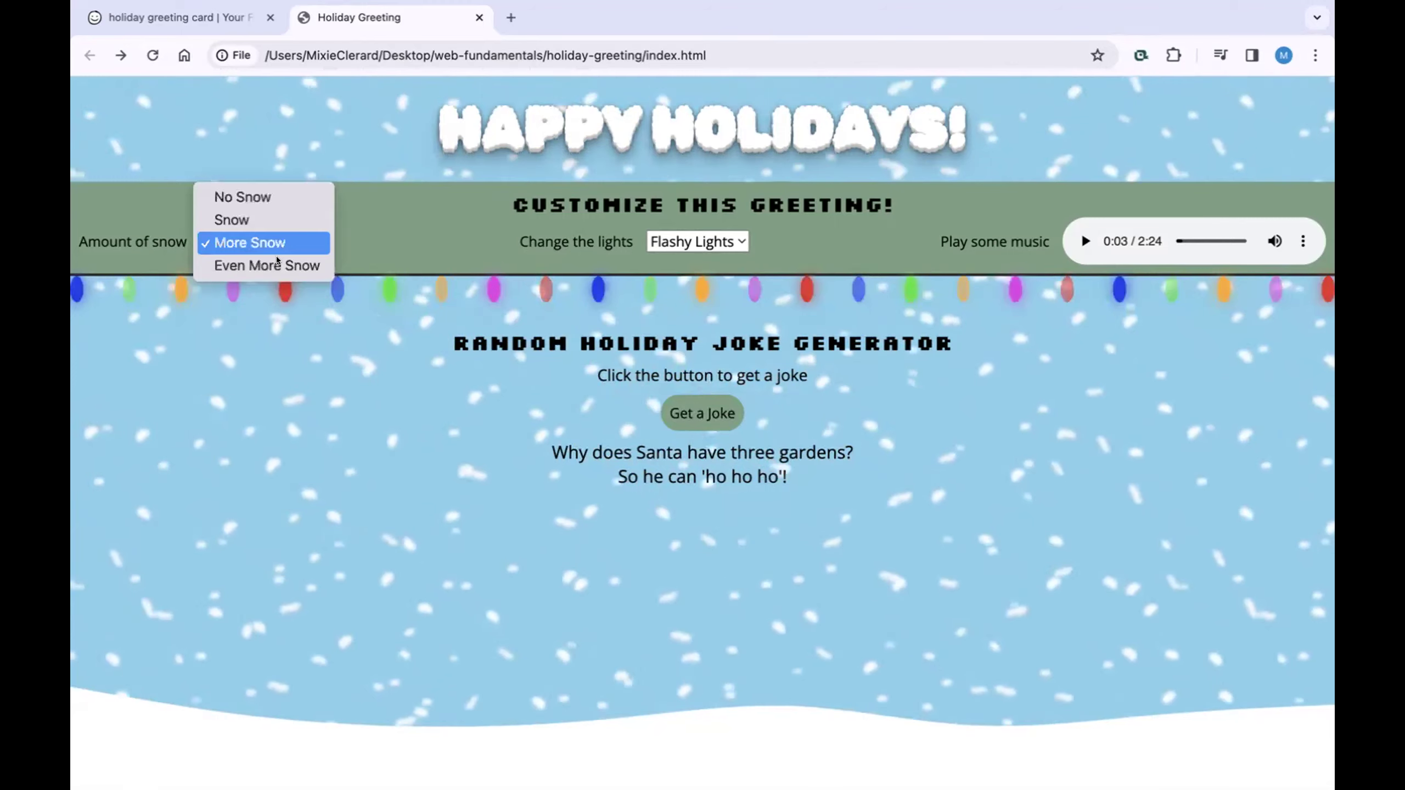
pyautogui.click(284, 265)
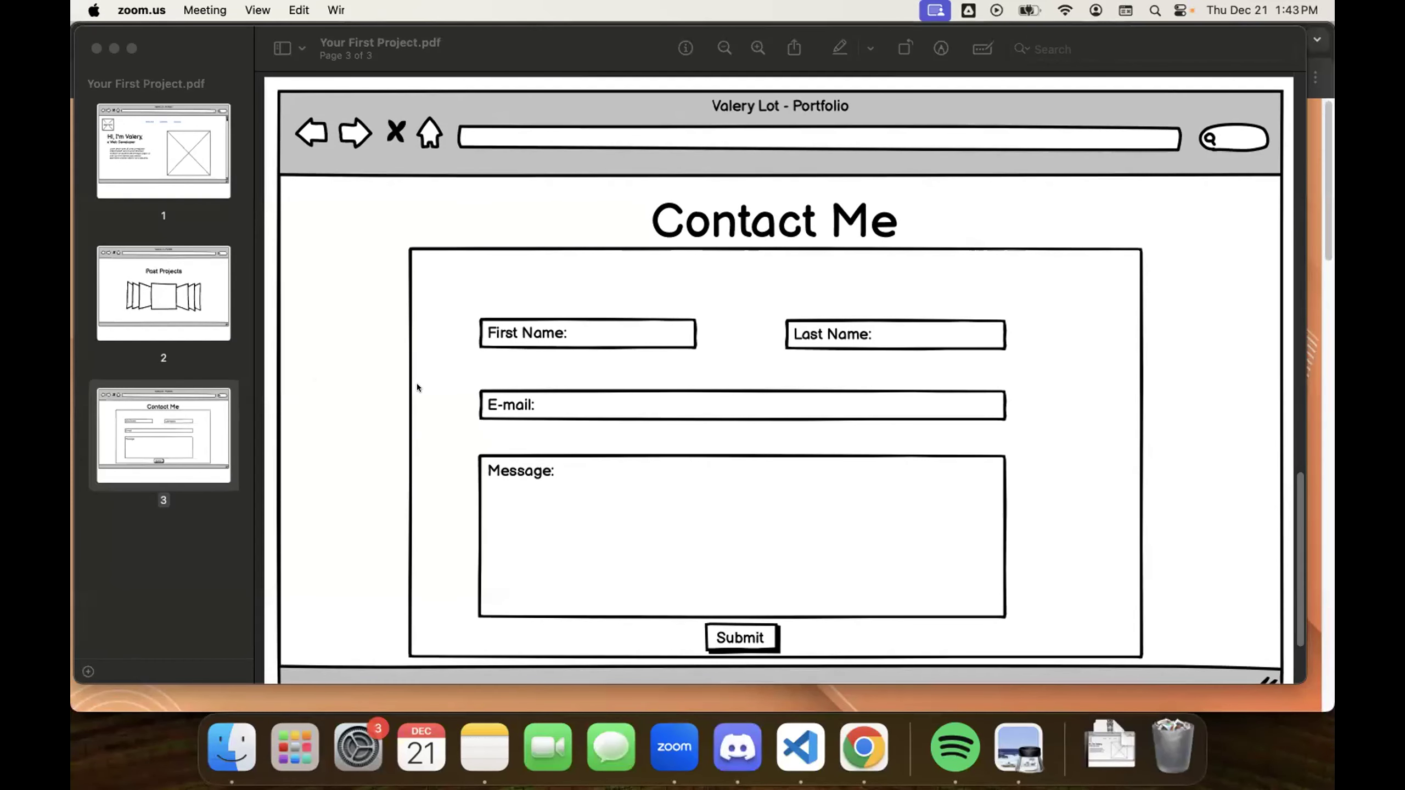
# Step: Review the three wireframe pages in Your First Project.pdf: the home page, Past Projects and the Contact Me form
pyautogui.scroll(5, 468, 377)
pyautogui.scroll(20, 663, 395)
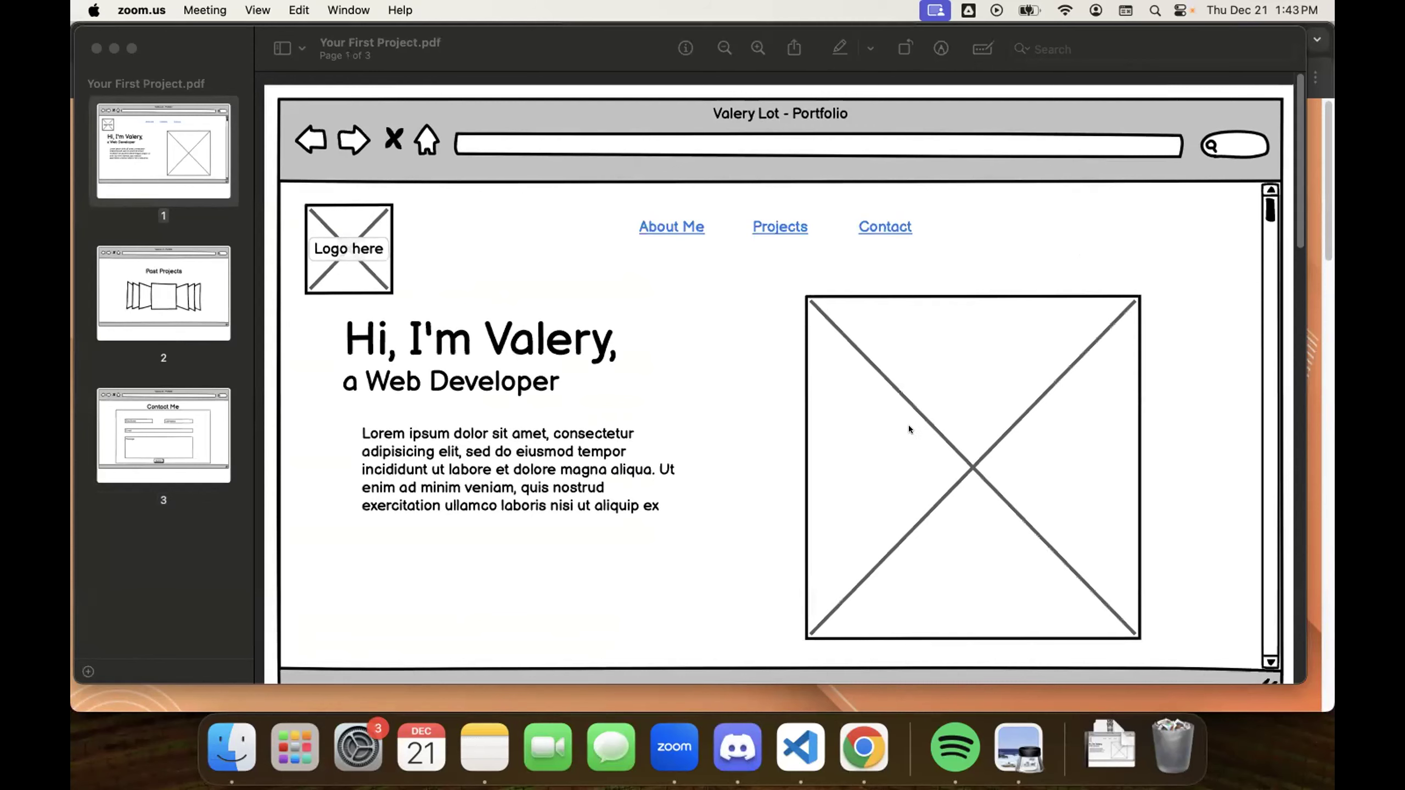
pyautogui.scroll(-10, 719, 500)
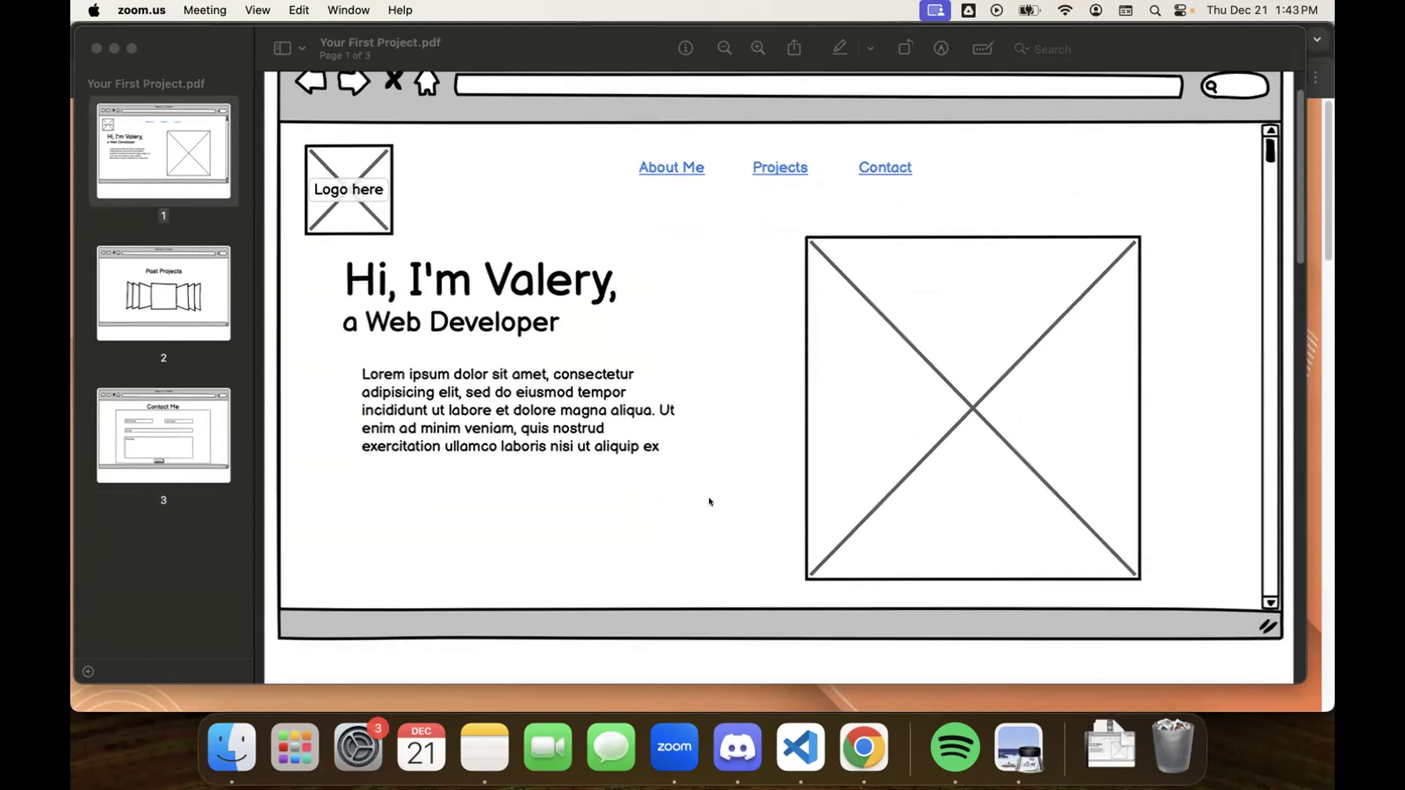
pyautogui.scroll(-8, 699, 500)
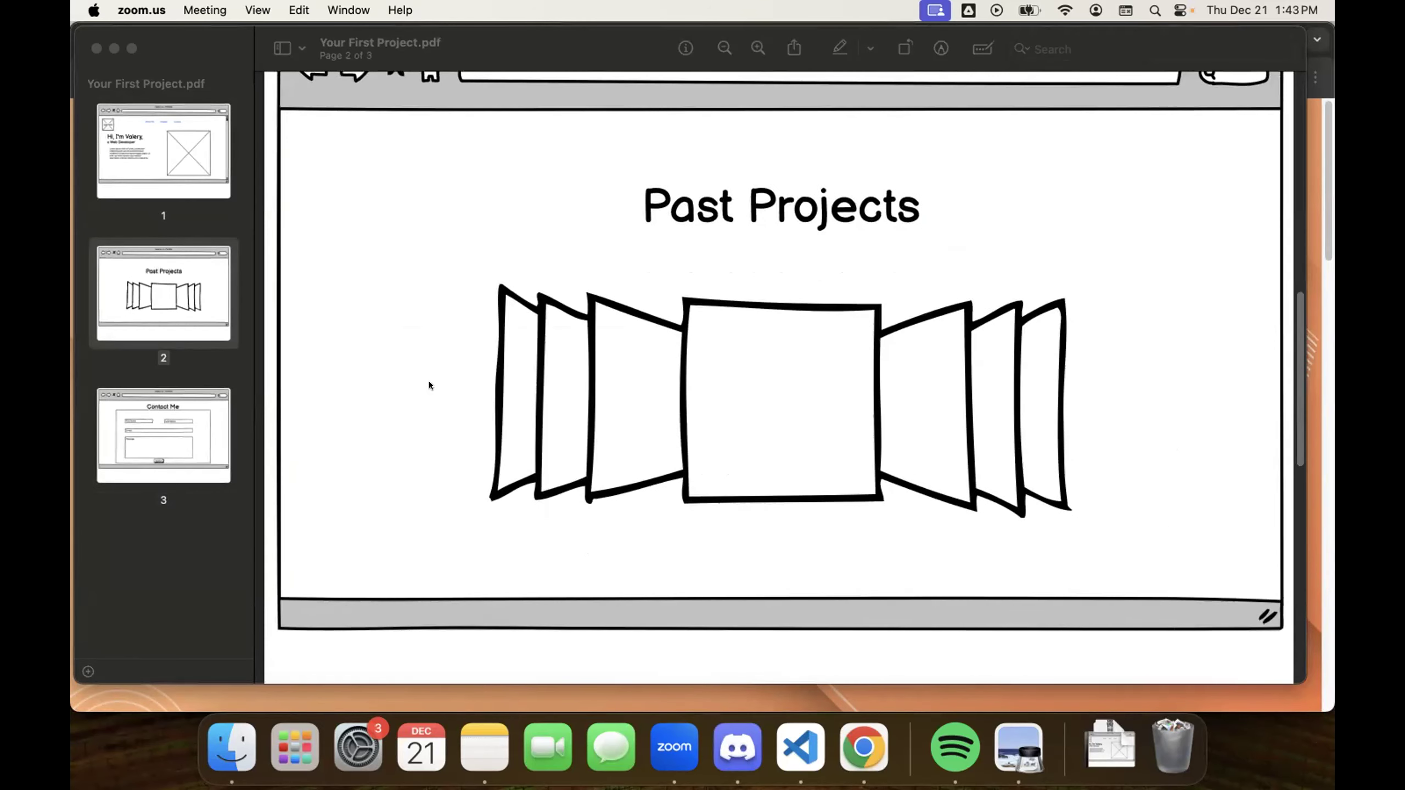
pyautogui.scroll(-10, 697, 418)
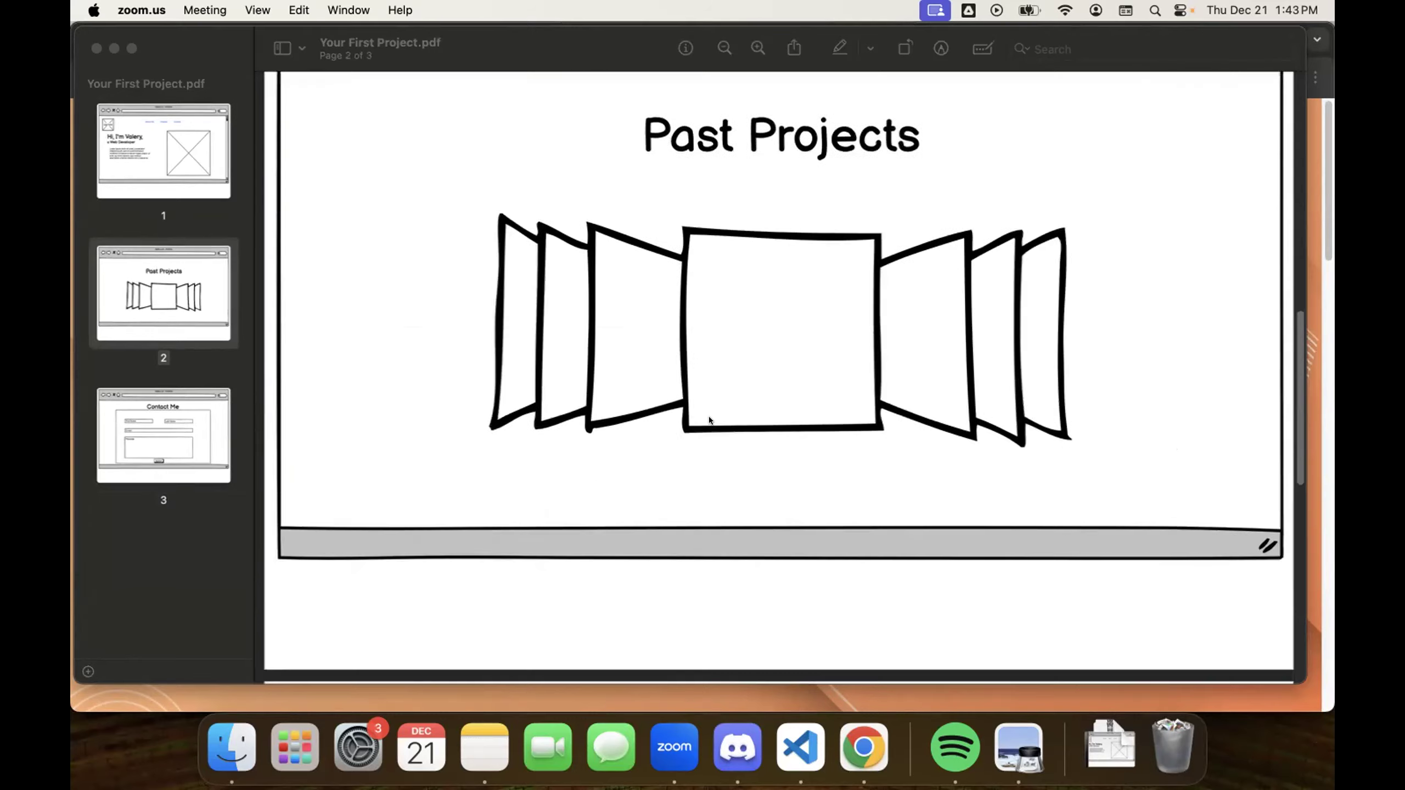
pyautogui.scroll(-5, 680, 416)
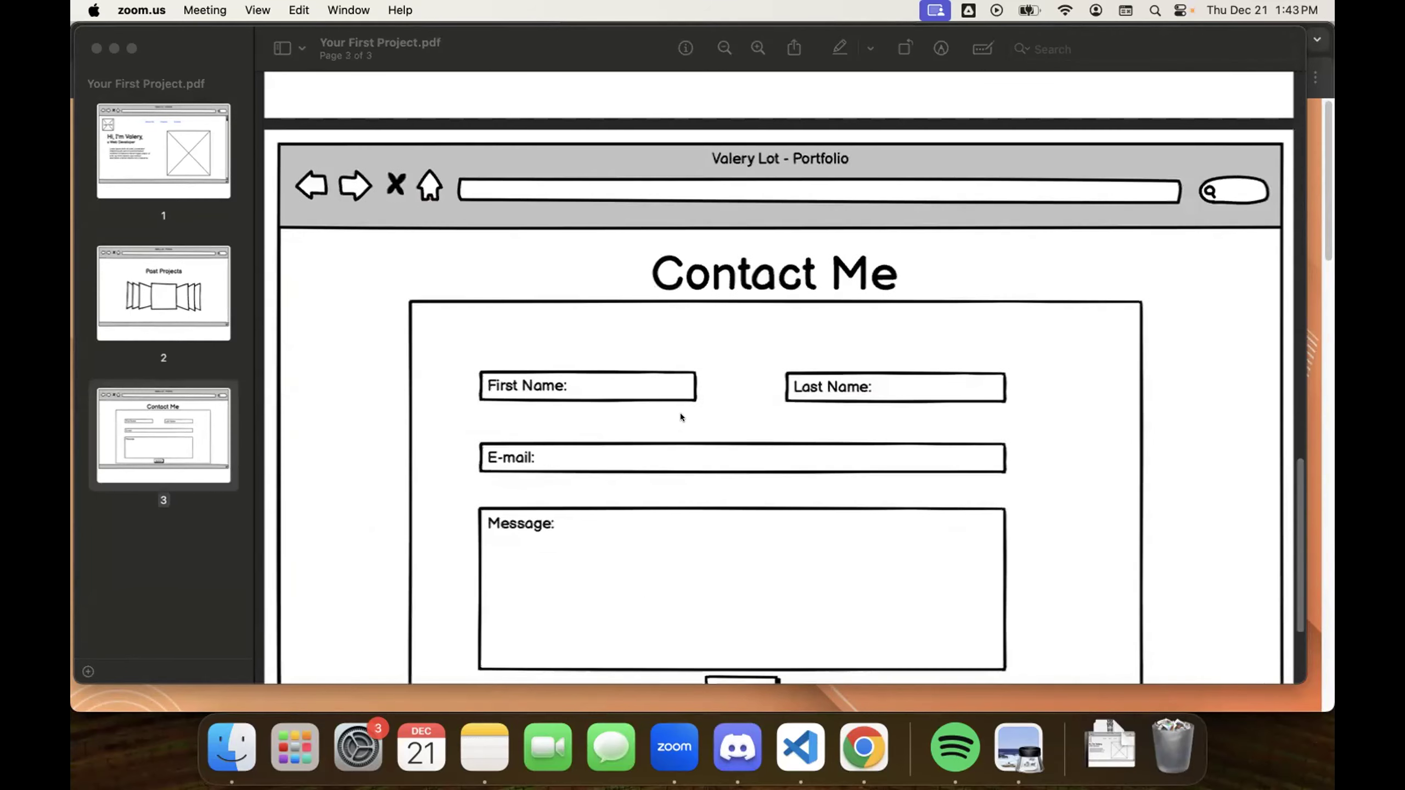
pyautogui.scroll(3, 709, 417)
pyautogui.scroll(2, 599, 443)
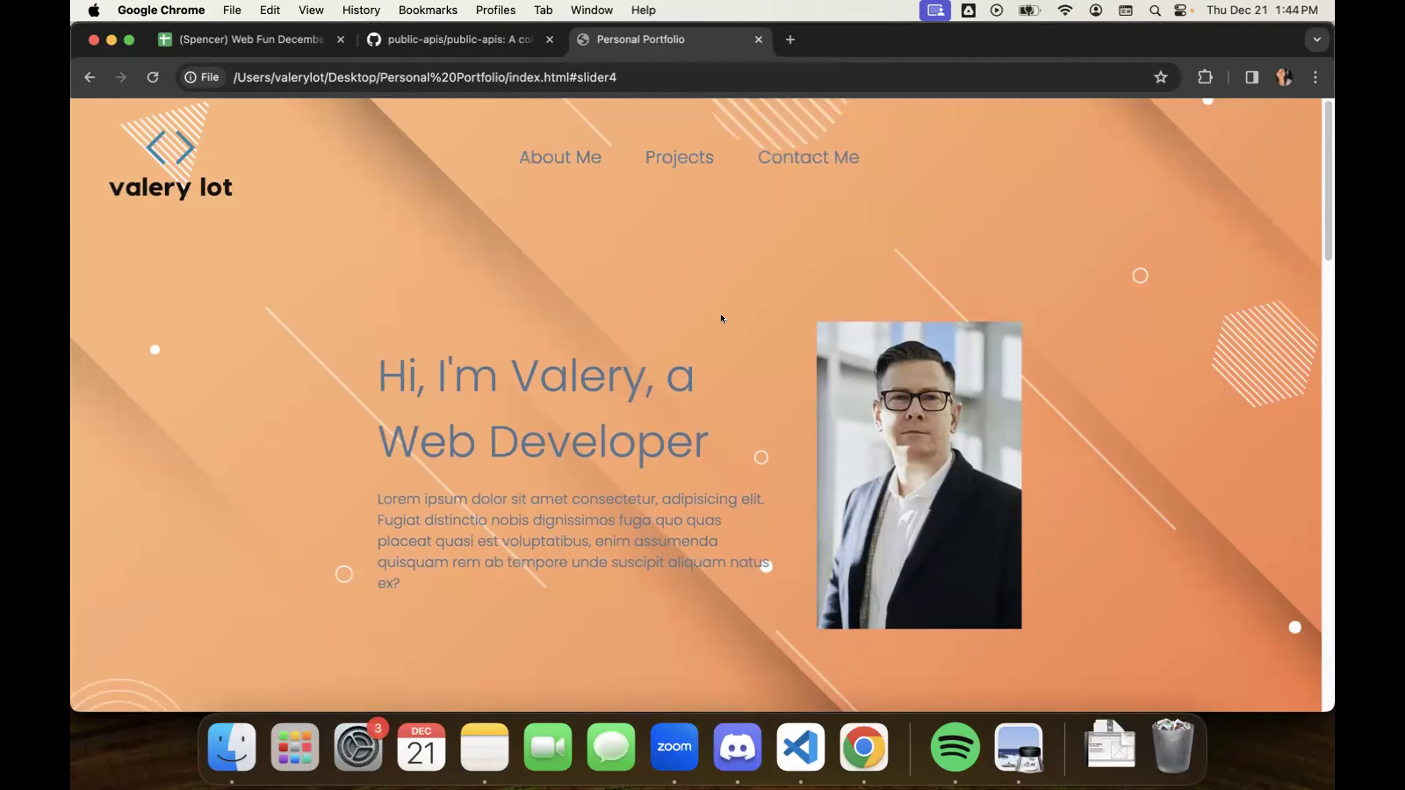
# Step: Examine the Personal Portfolio page in Chrome, comparing its introduction with the start of the Projects section
pyautogui.scroll(-5, 298, 353)
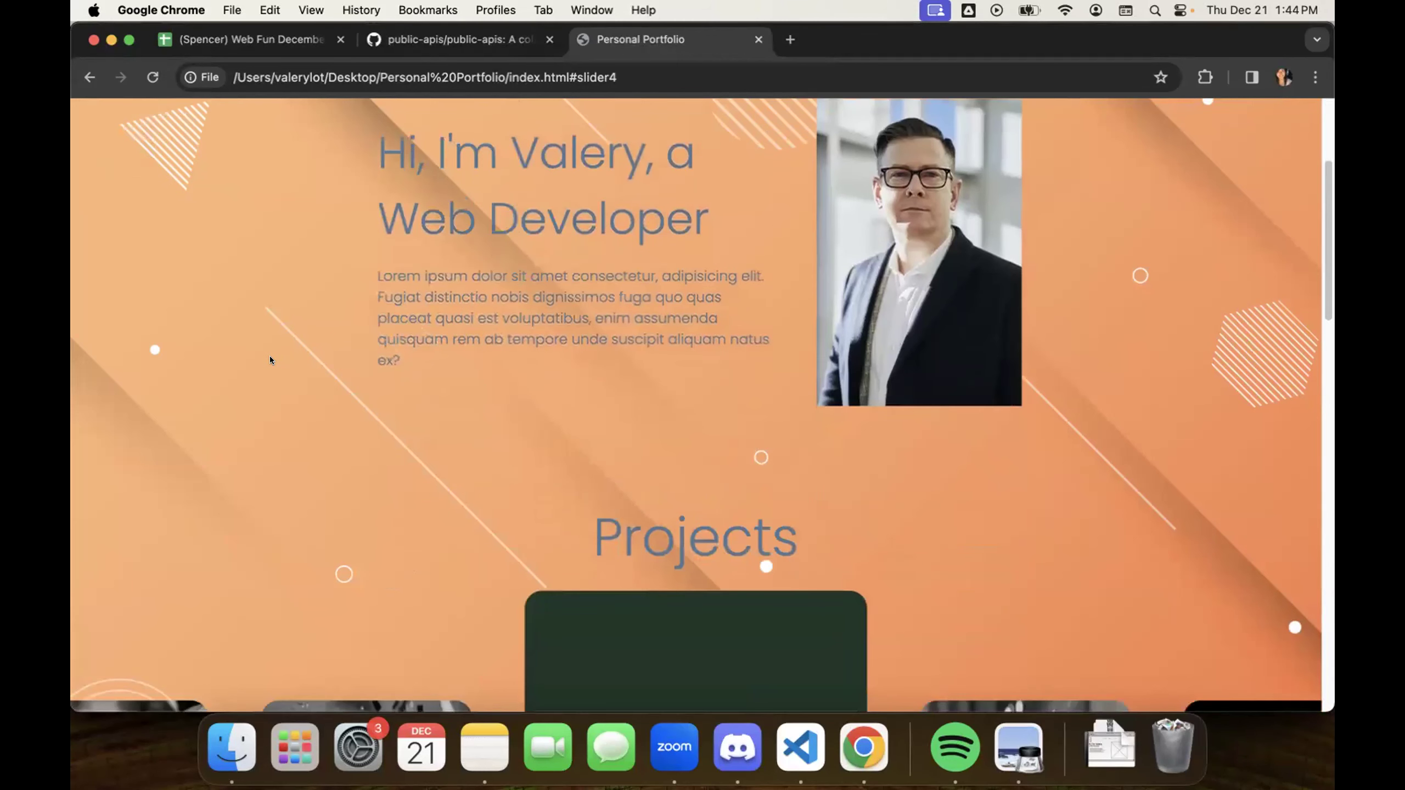
pyautogui.scroll(5, 271, 360)
pyautogui.scroll(-8, 270, 357)
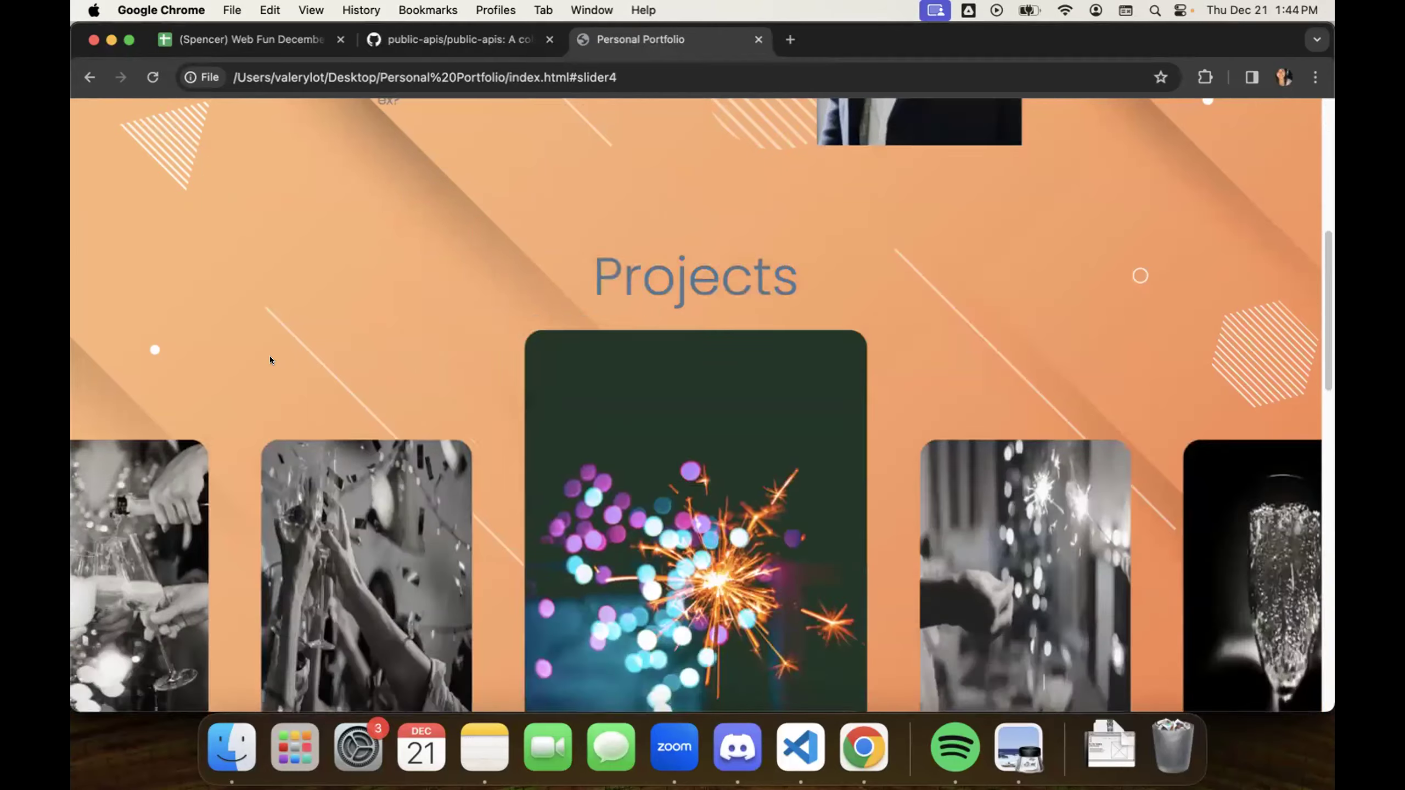
pyautogui.scroll(7, 271, 332)
pyautogui.scroll(2, 273, 320)
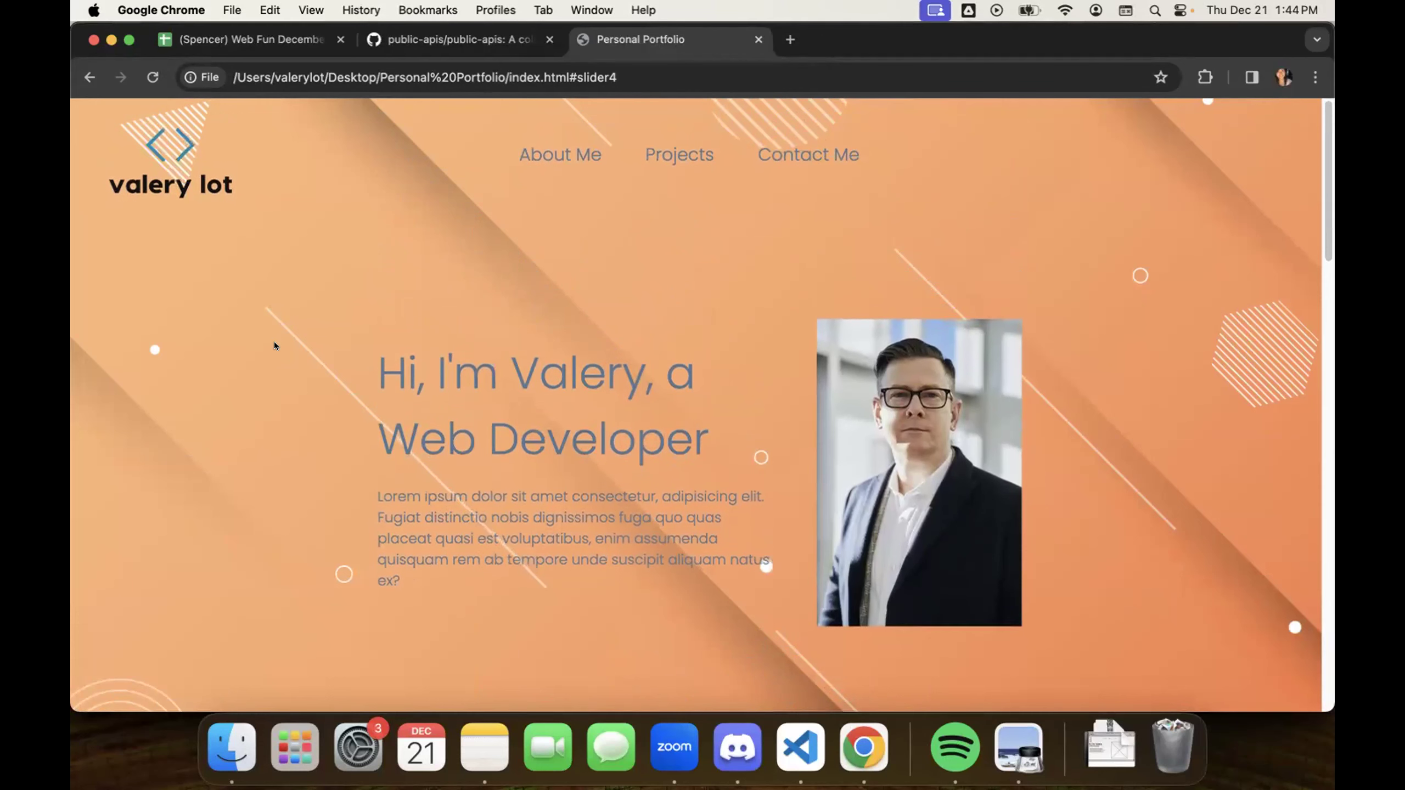
pyautogui.scroll(-10, 301, 327)
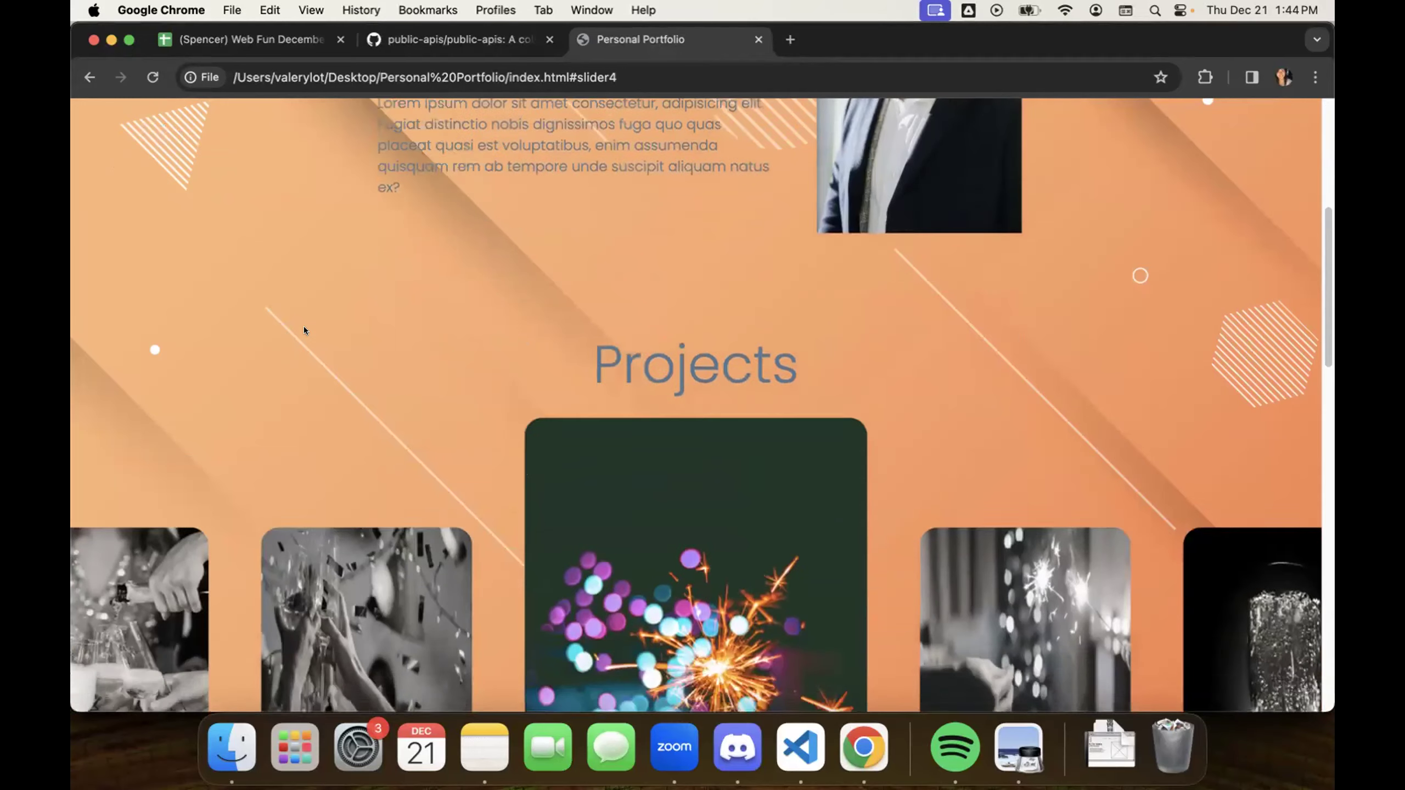
# Step: Test the portfolio's Projects navigation link, return to the top of the page and view the Projects heading again
pyautogui.scroll(10, 303, 328)
pyautogui.click(682, 147)
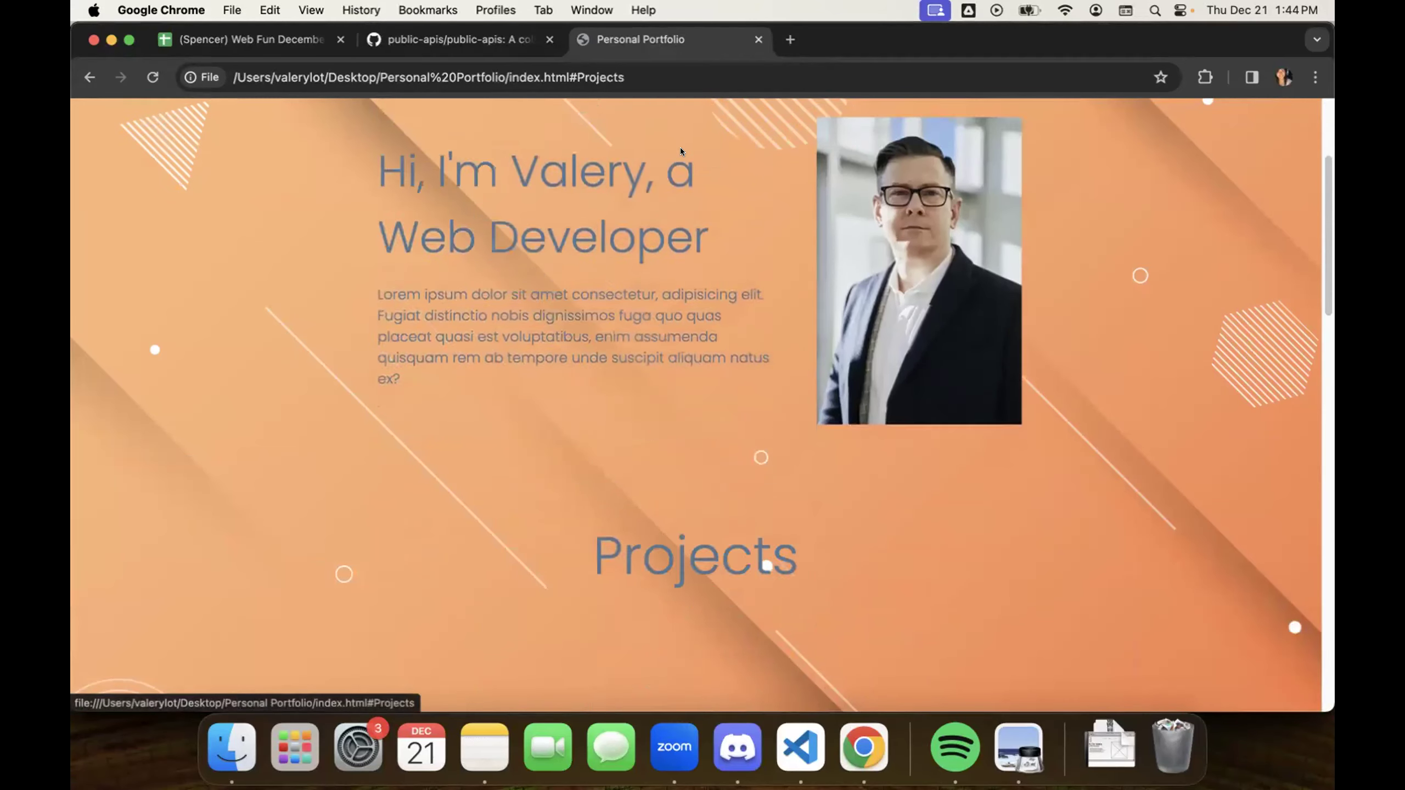
pyautogui.scroll(10, 621, 218)
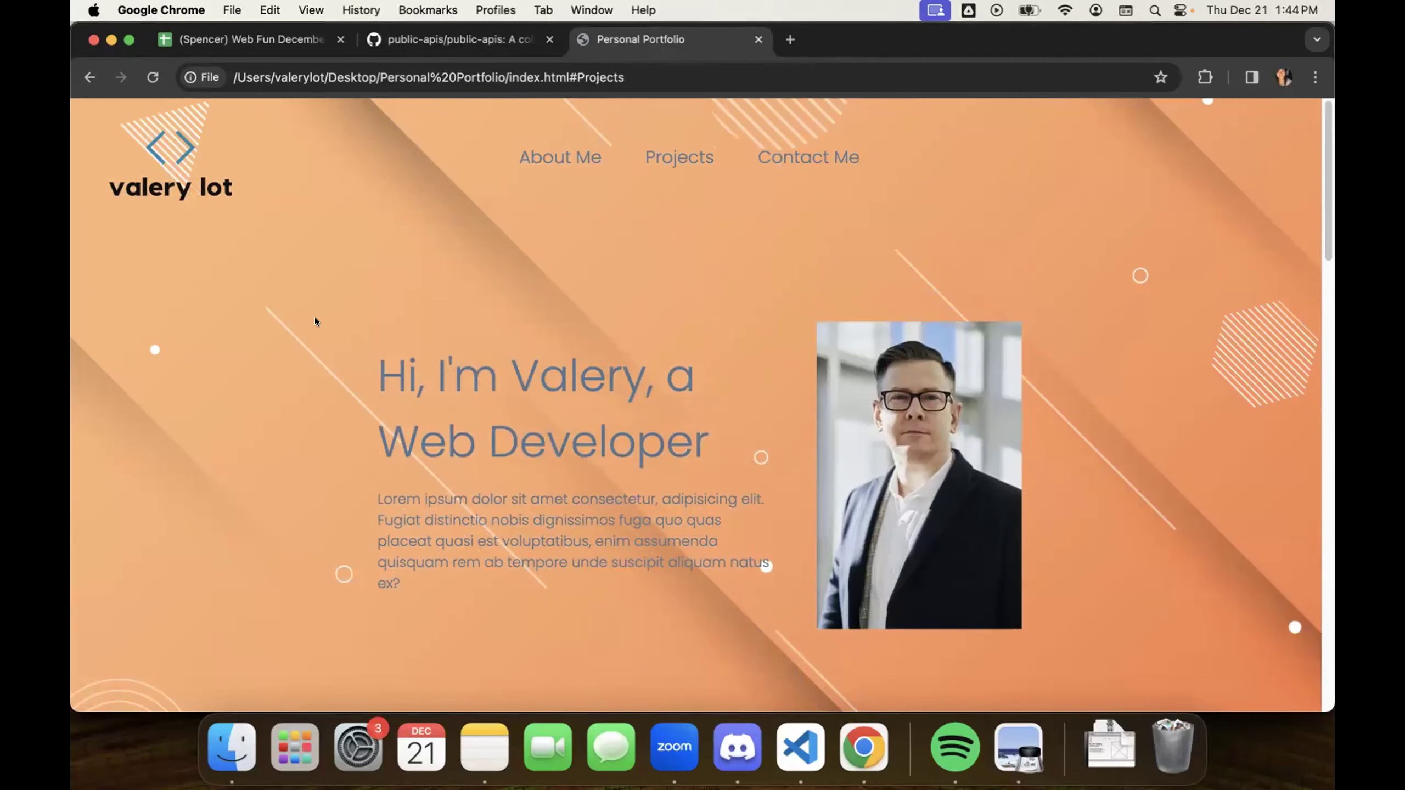
pyautogui.scroll(-3, 314, 320)
pyautogui.scroll(-5, 324, 348)
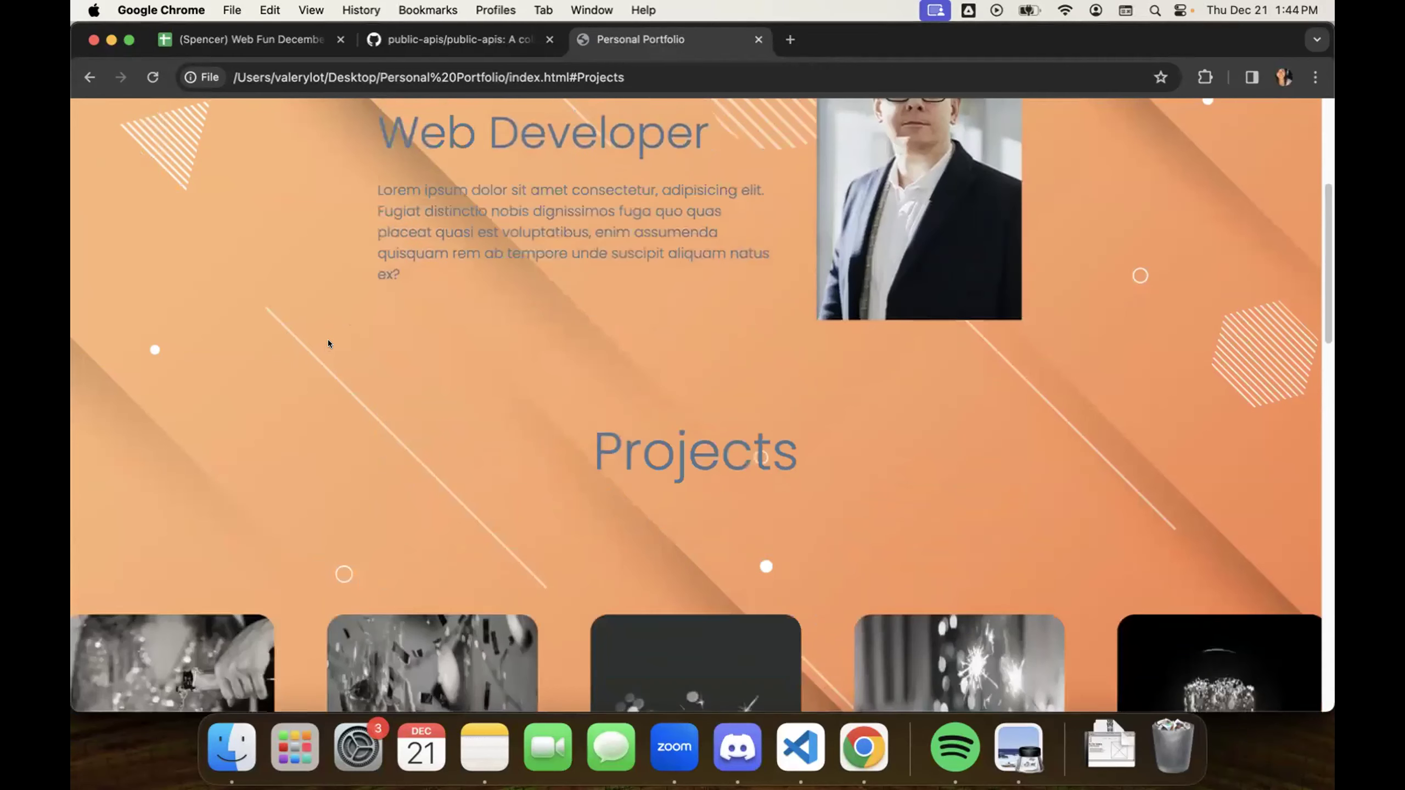
# Step: Cycle the Projects carousel from the colorful sparkler forward to the last champagne image, then back to the raised-hands confetti image
pyautogui.click(671, 372)
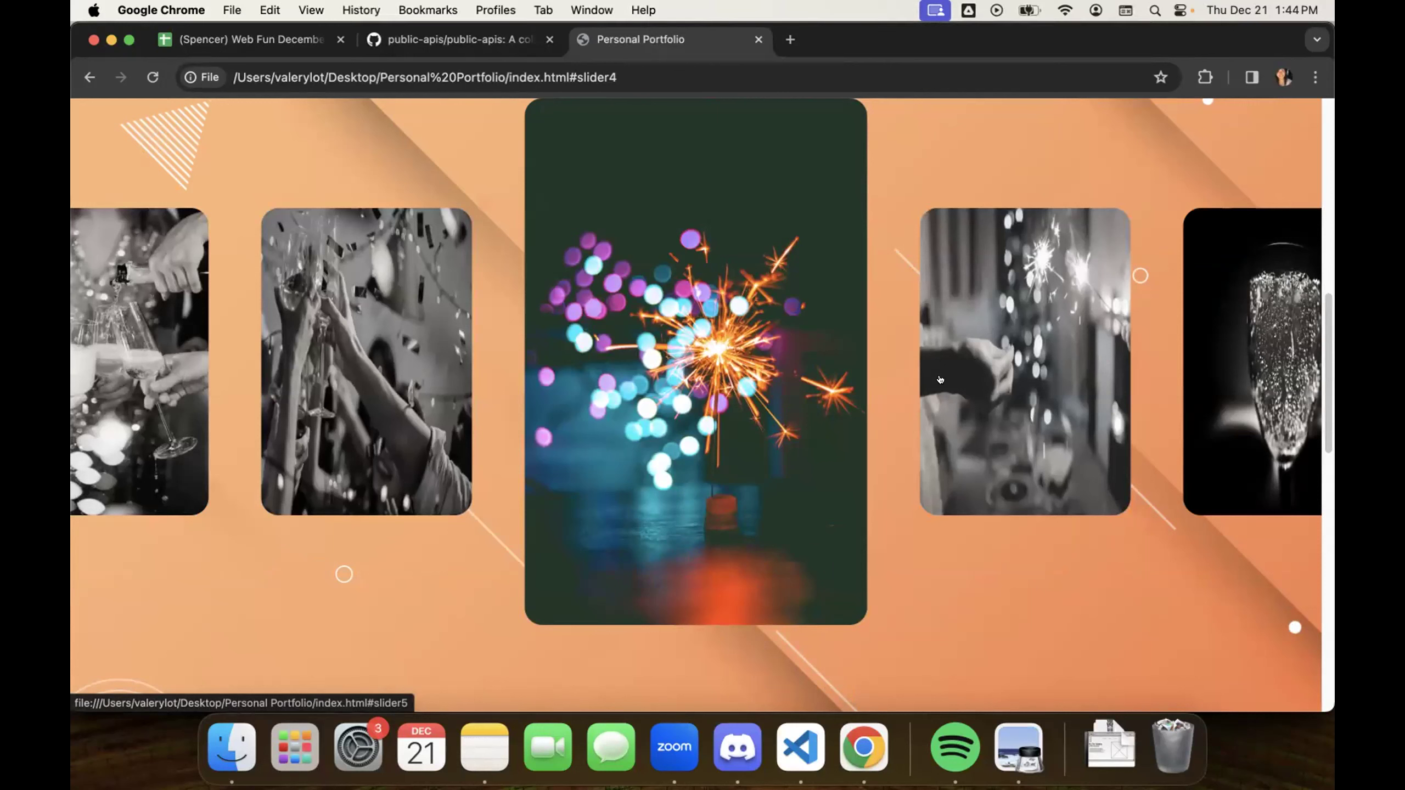
pyautogui.click(970, 394)
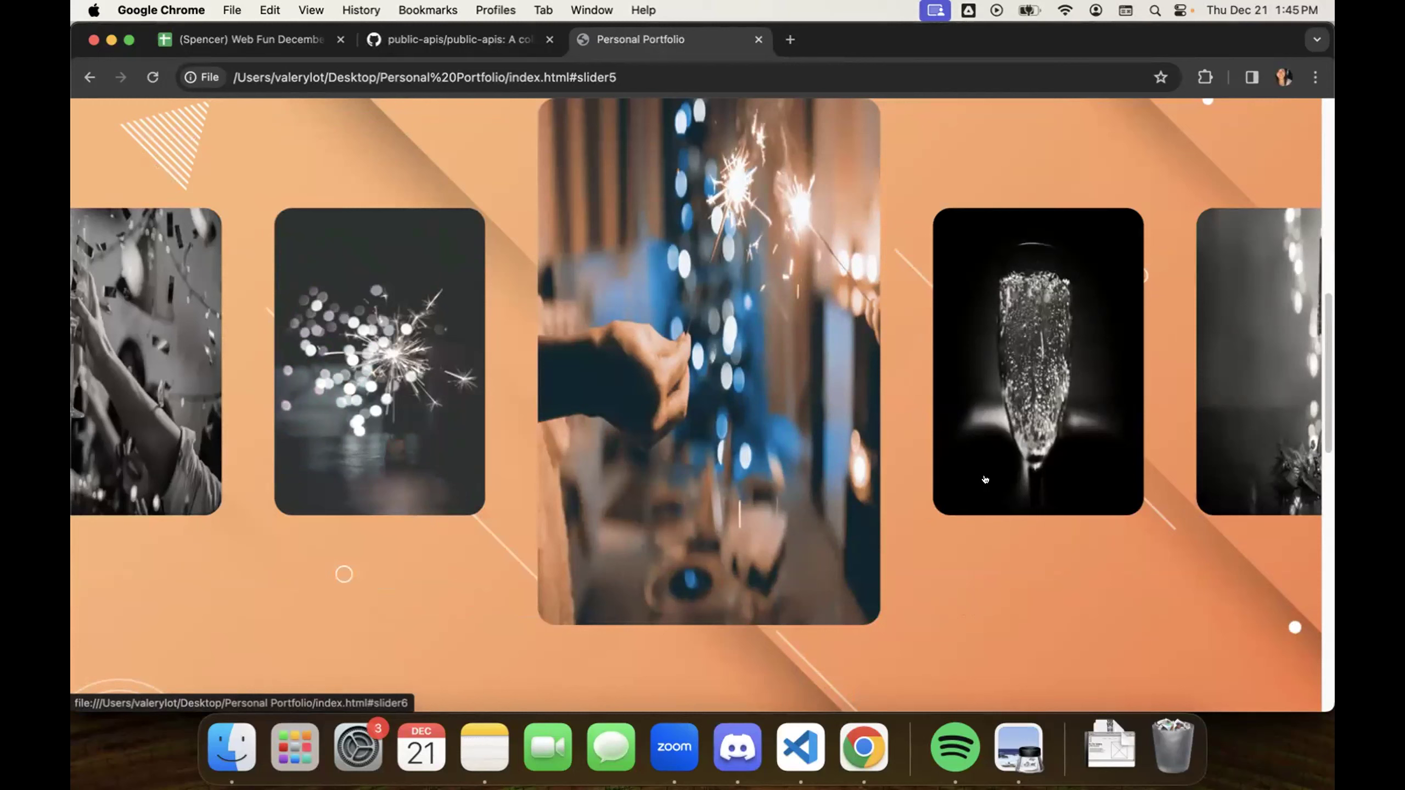
pyautogui.click(999, 431)
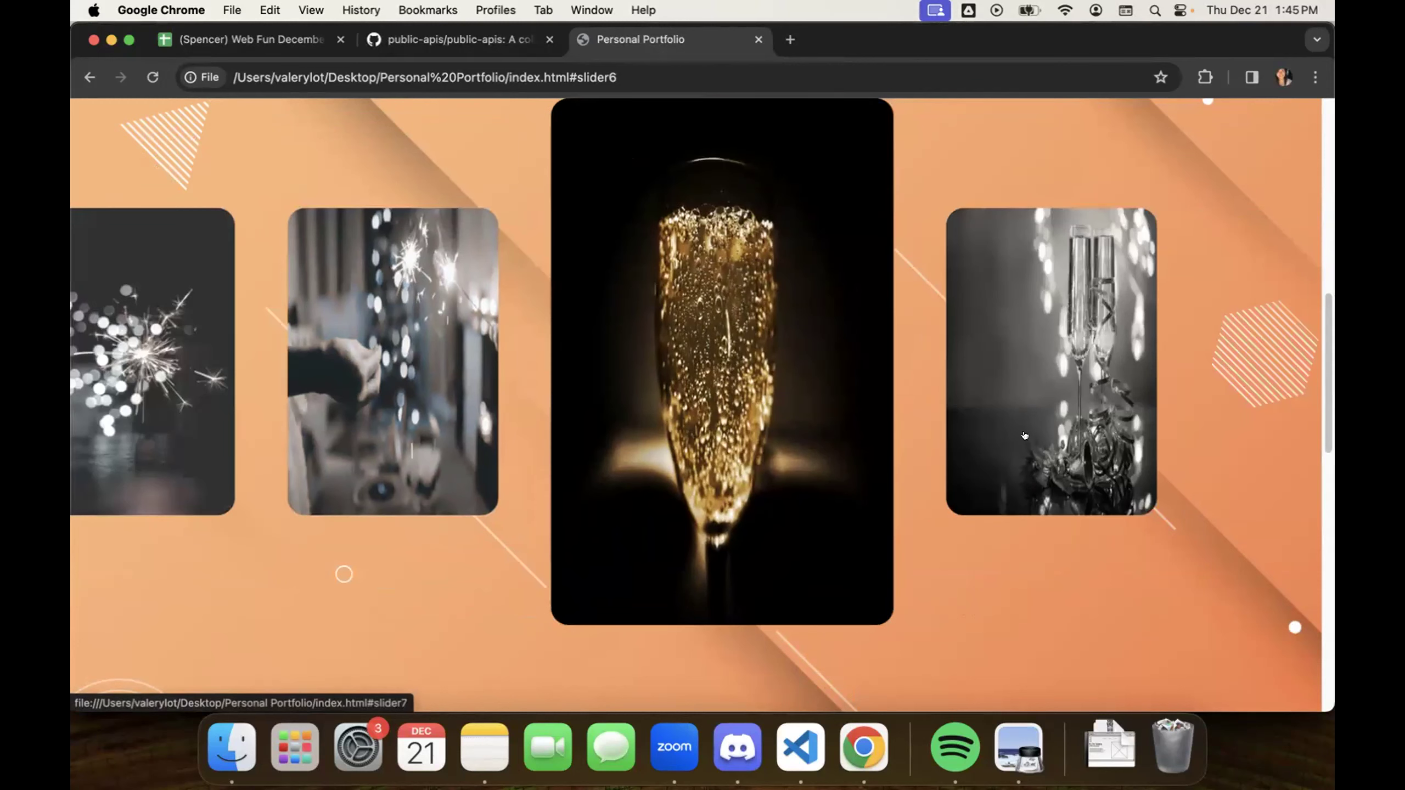
pyautogui.click(1025, 436)
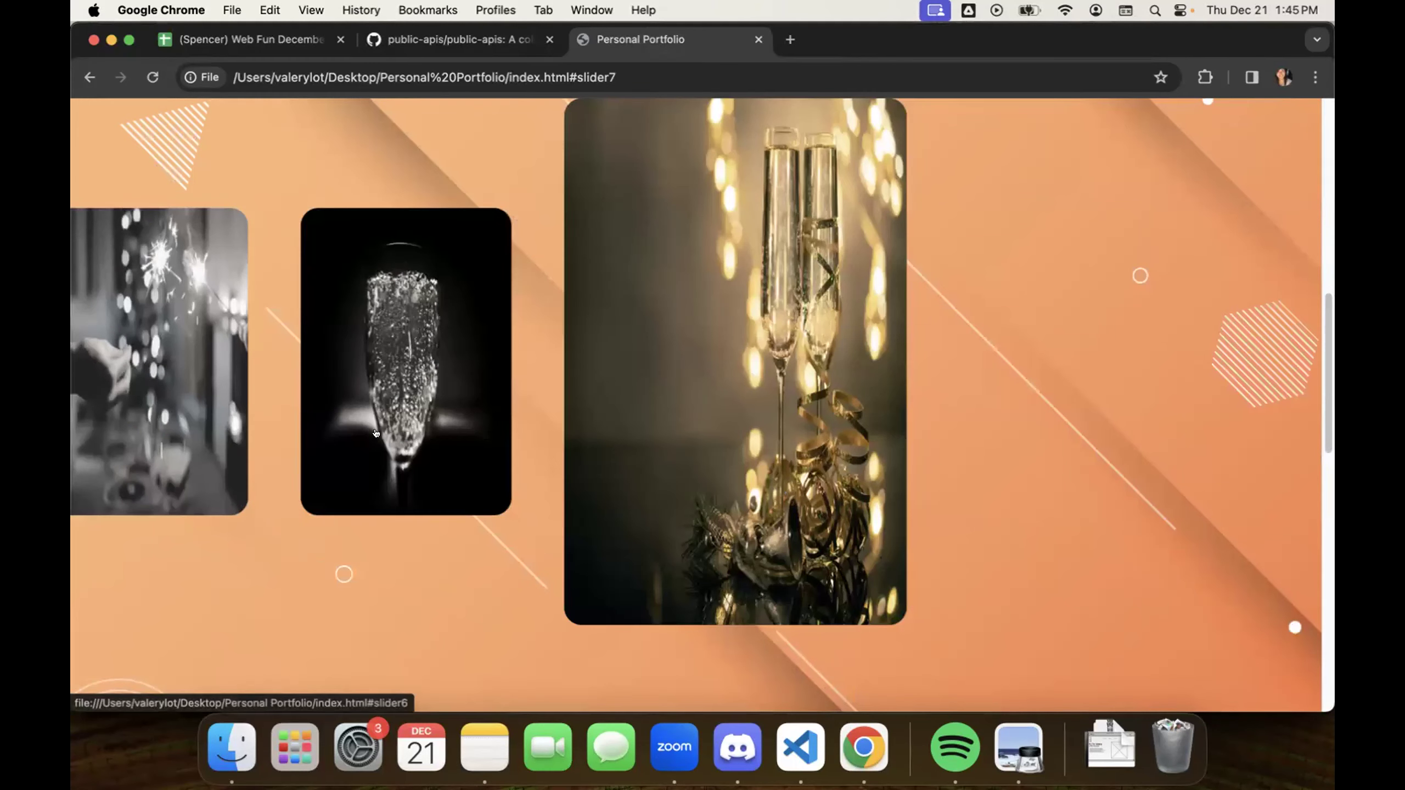
pyautogui.click(377, 427)
pyautogui.click(345, 430)
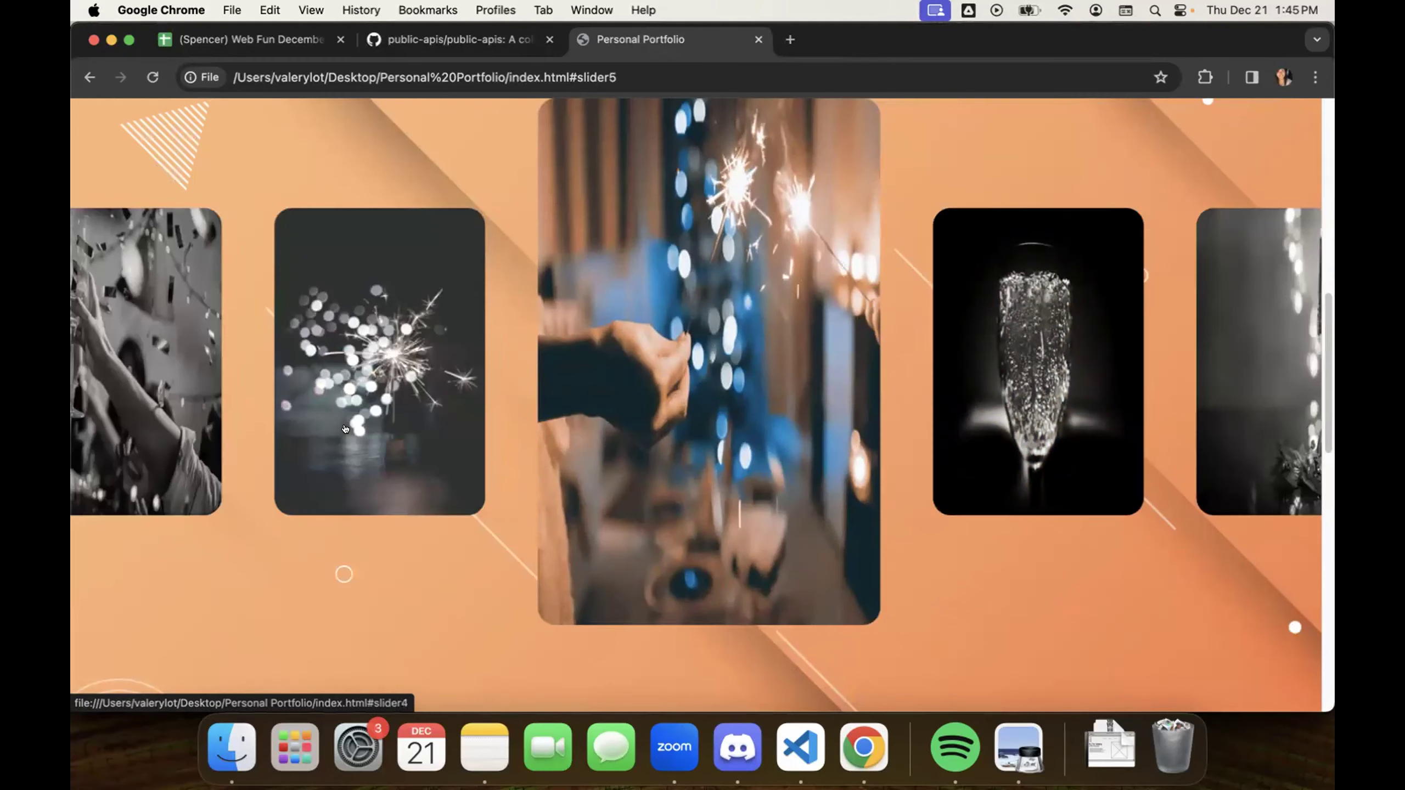
pyautogui.click(344, 429)
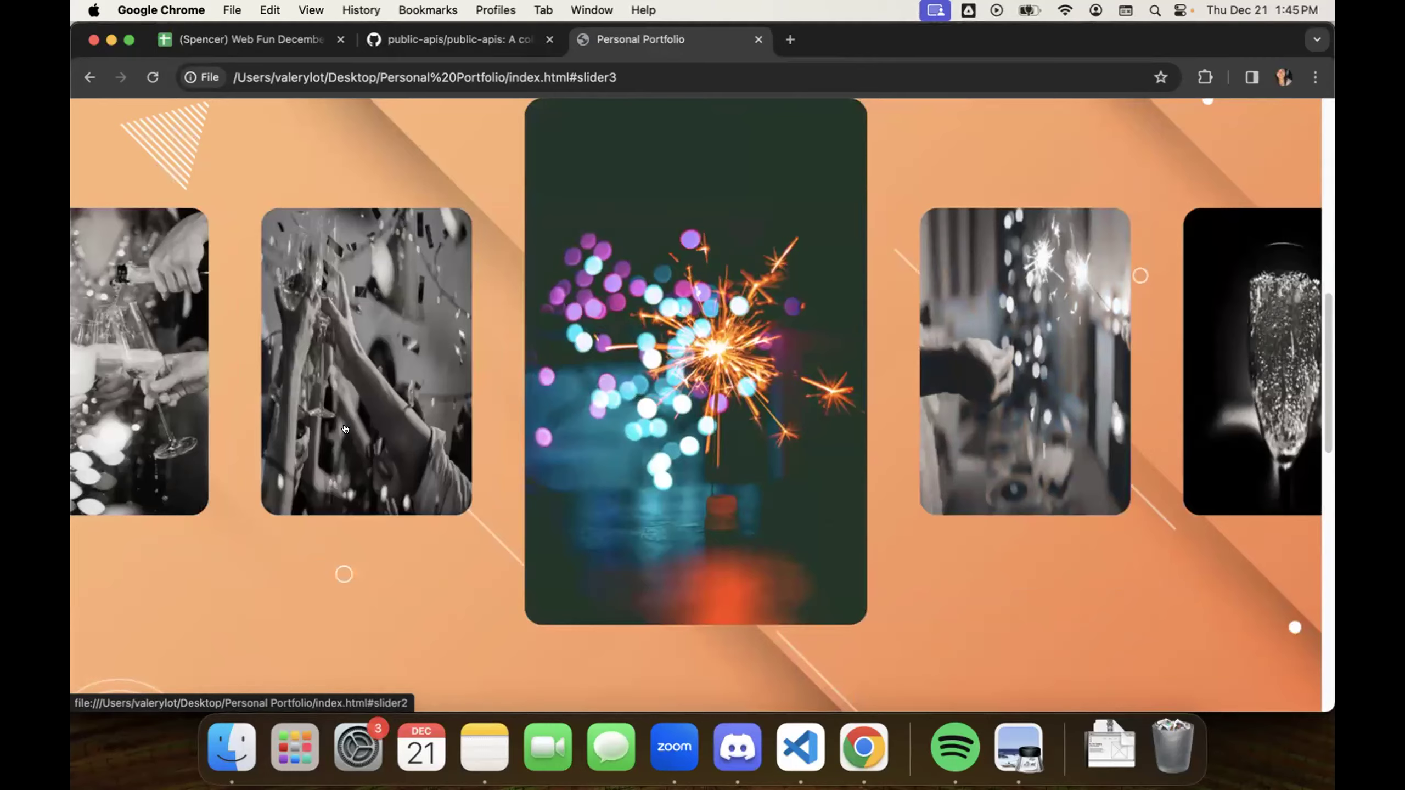
pyautogui.click(344, 429)
# Step: Review the portfolio's GitHub Stats card and Contact Me form, then return toward the top of the page
pyautogui.scroll(-8, 398, 480)
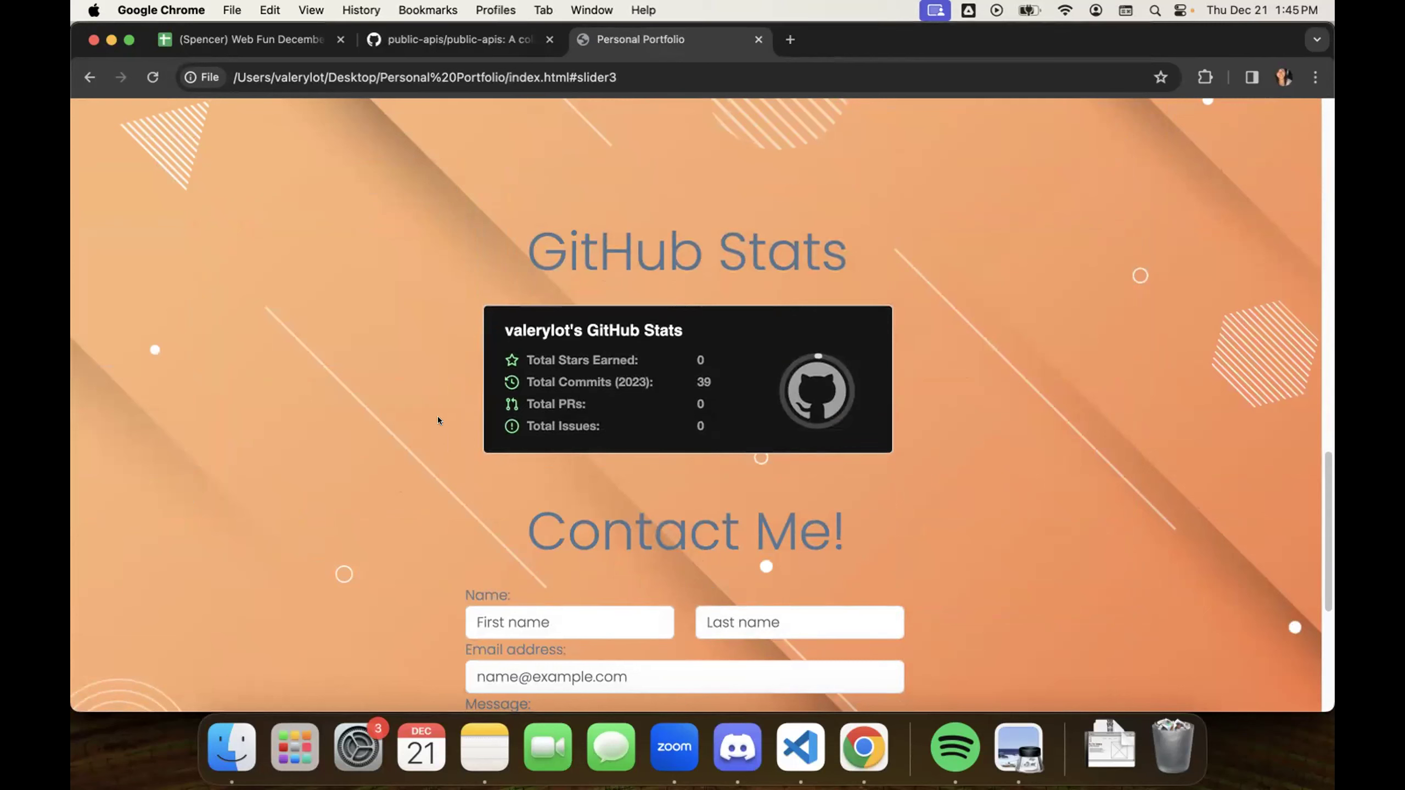
pyautogui.scroll(-6, 437, 418)
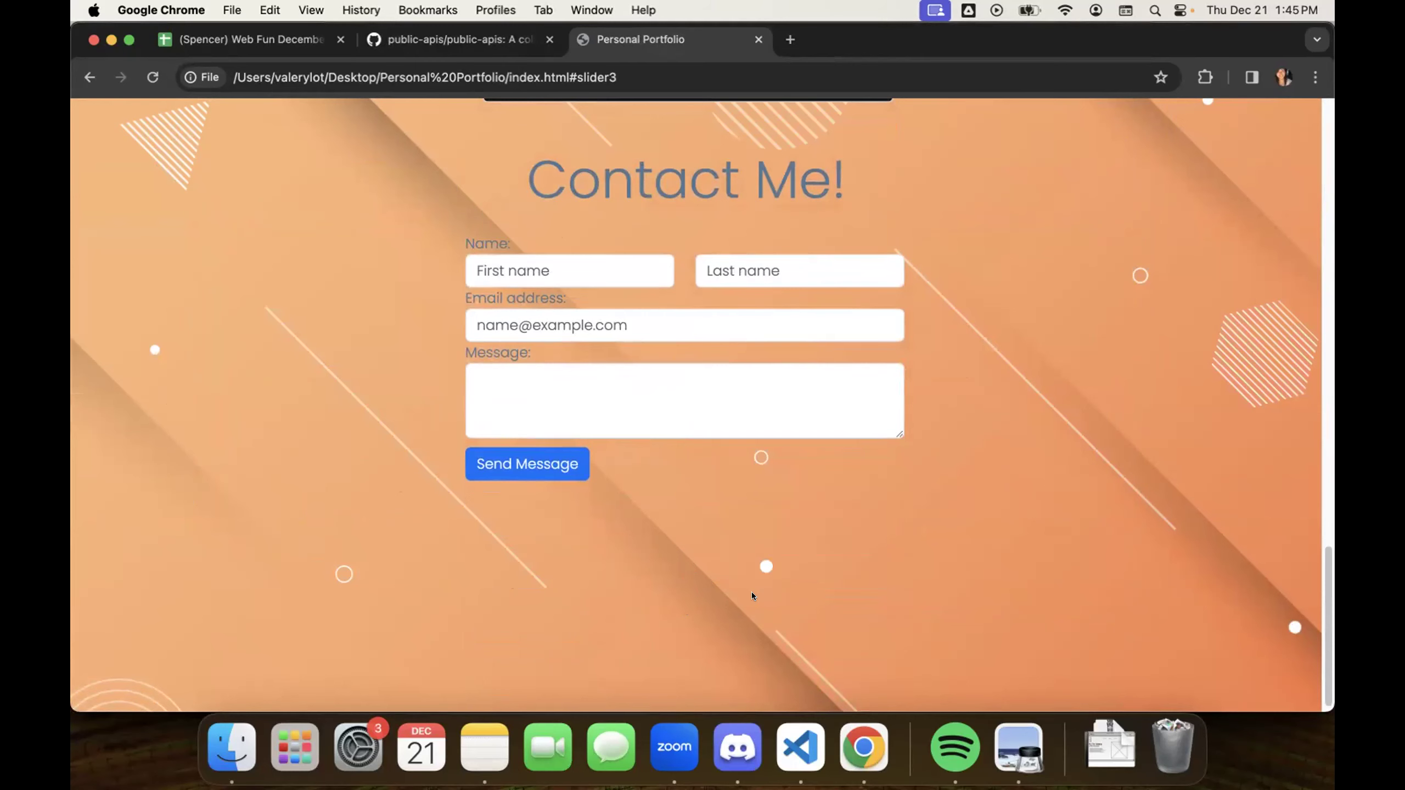
pyautogui.scroll(20, 683, 568)
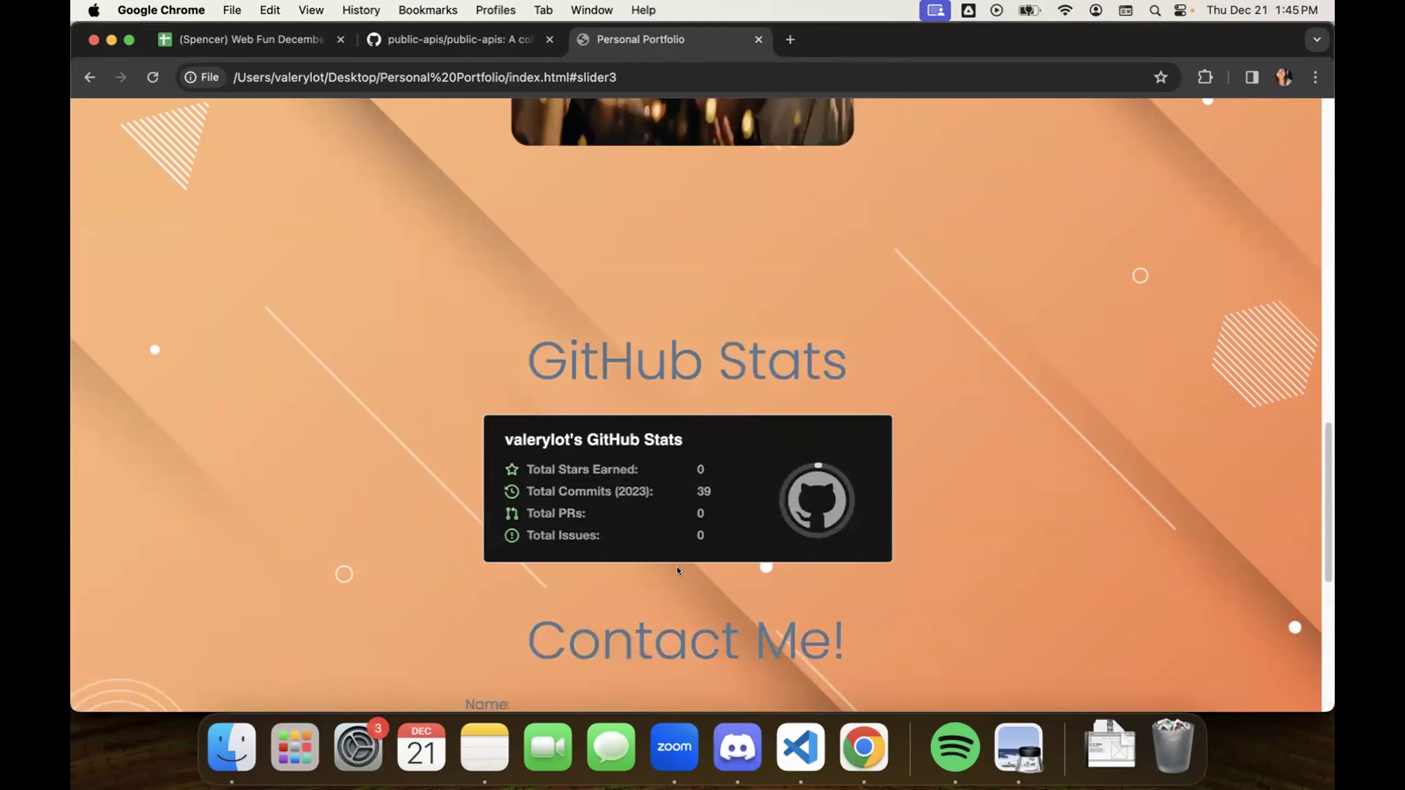
pyautogui.scroll(5, 649, 582)
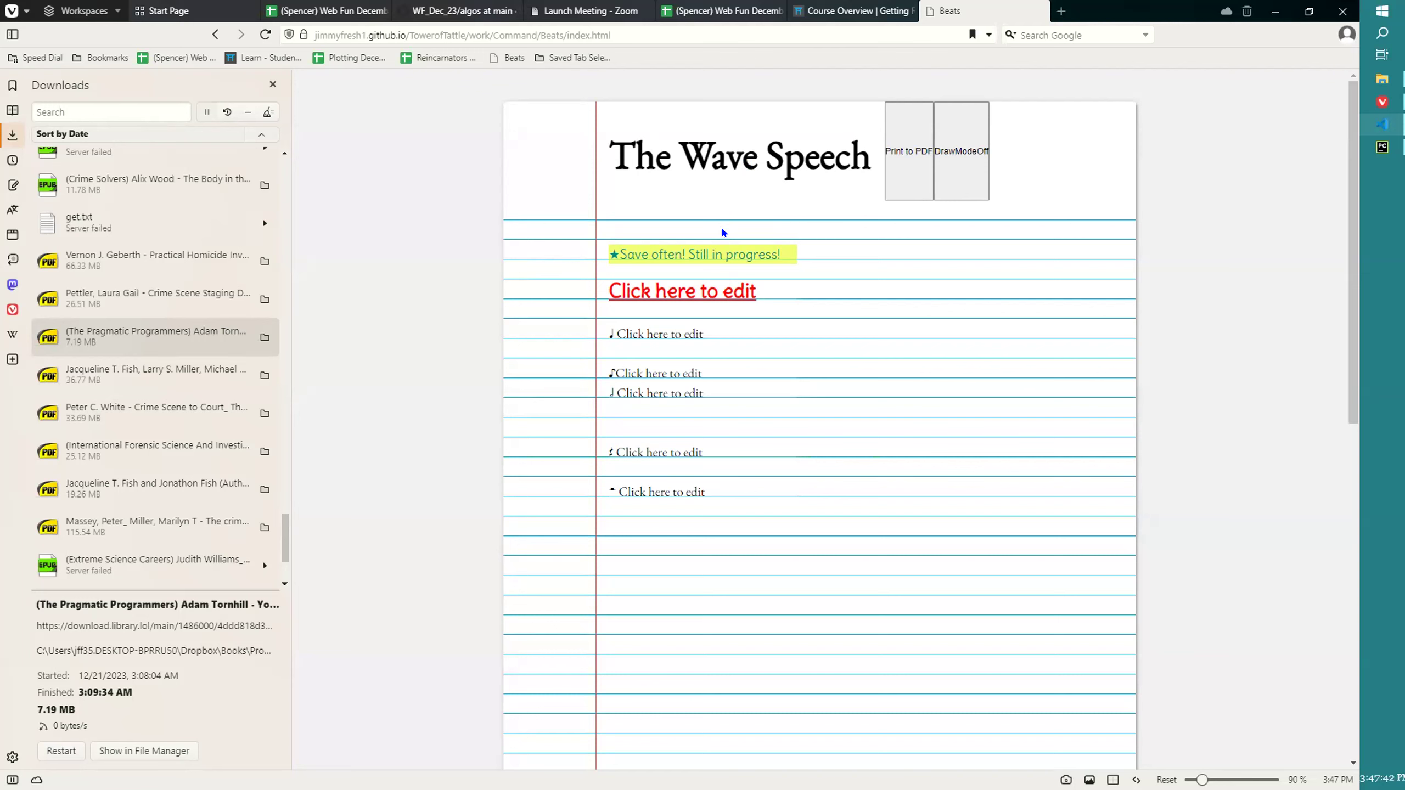
# Step: Turn on draw mode on The Wave Speech page, scribble overlapping loops beside the headings and clear the drawing
pyautogui.click(961, 150)
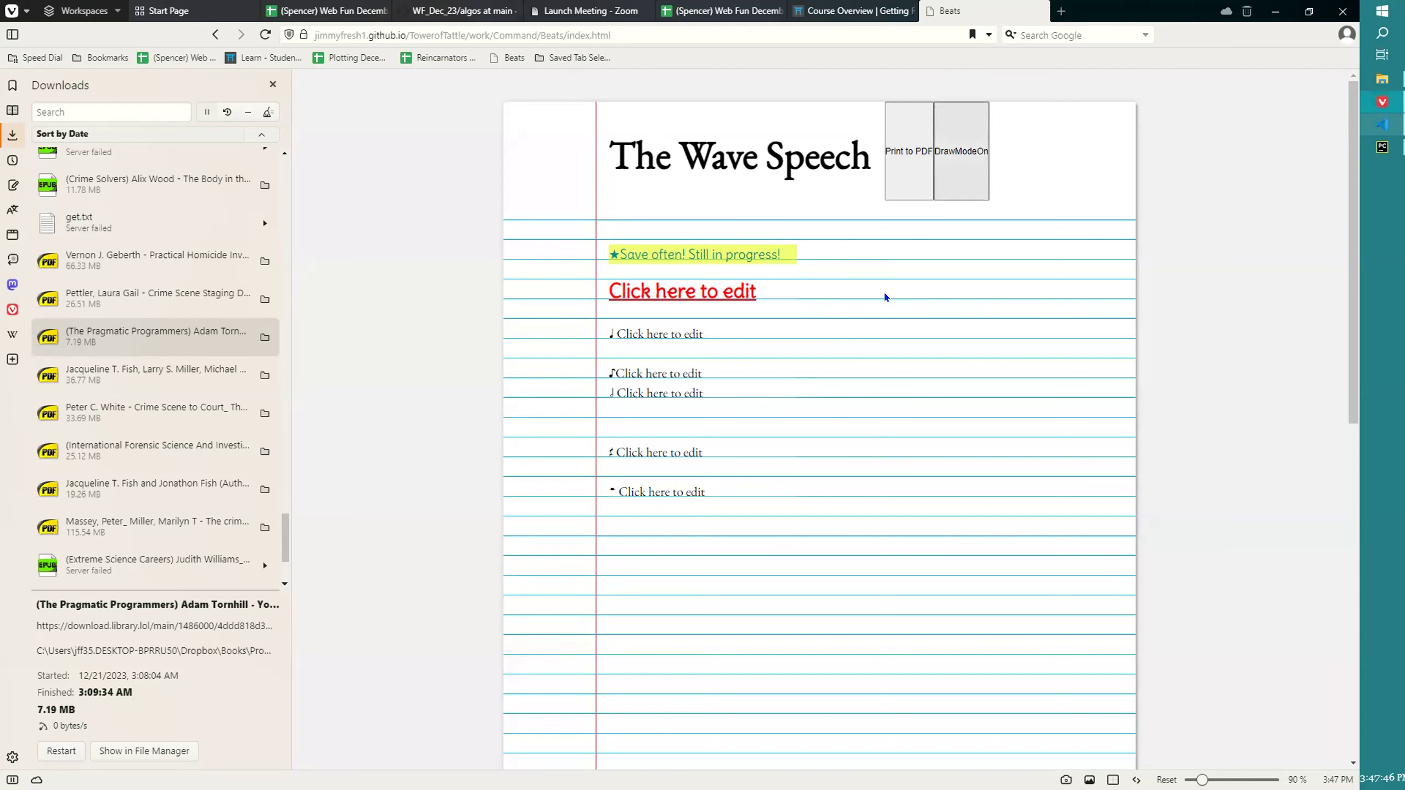
pyautogui.moveTo(927, 315)
pyautogui.mouseDown()
pyautogui.moveTo(941, 313)
pyautogui.moveTo(918, 277)
pyautogui.moveTo(957, 263)
pyautogui.moveTo(1036, 273)
pyautogui.moveTo(841, 402)
pyautogui.moveTo(902, 343)
pyautogui.moveTo(727, 318)
pyautogui.mouseUp()
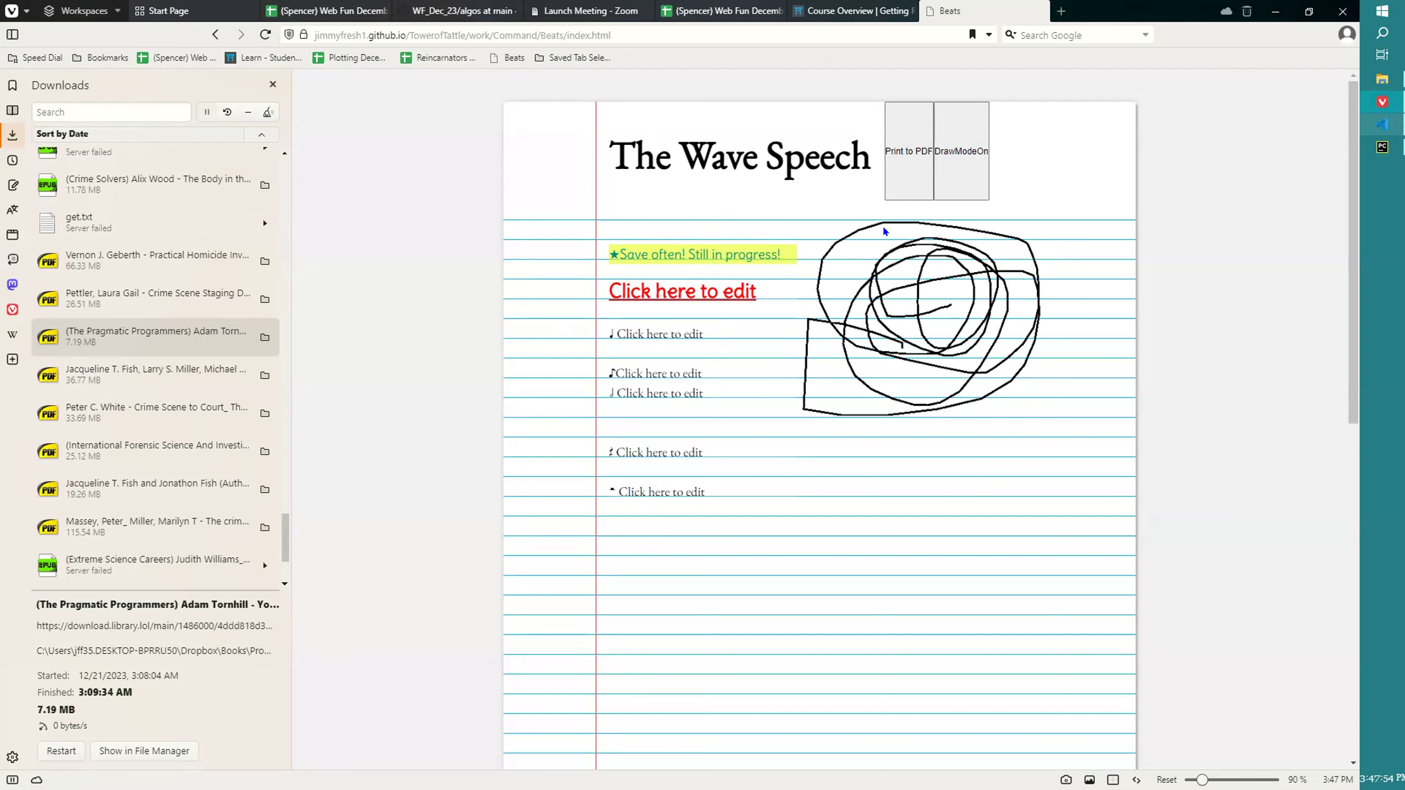
pyautogui.rightClick(998, 172)
pyautogui.click(1012, 209)
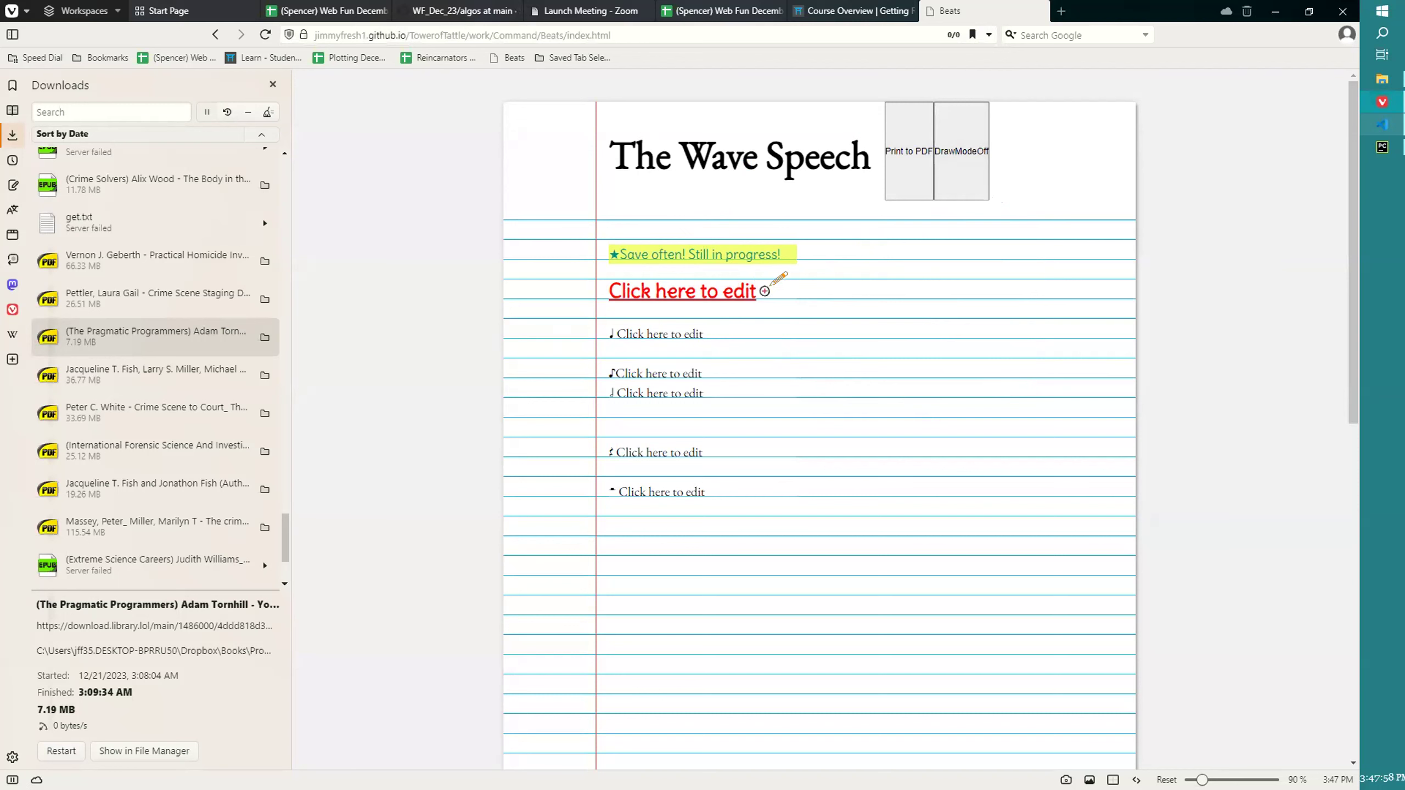
# Step: Reveal the colored note icons under the red heading and try out the editable heading and highlighted reminder line
pyautogui.moveTo(637, 293)
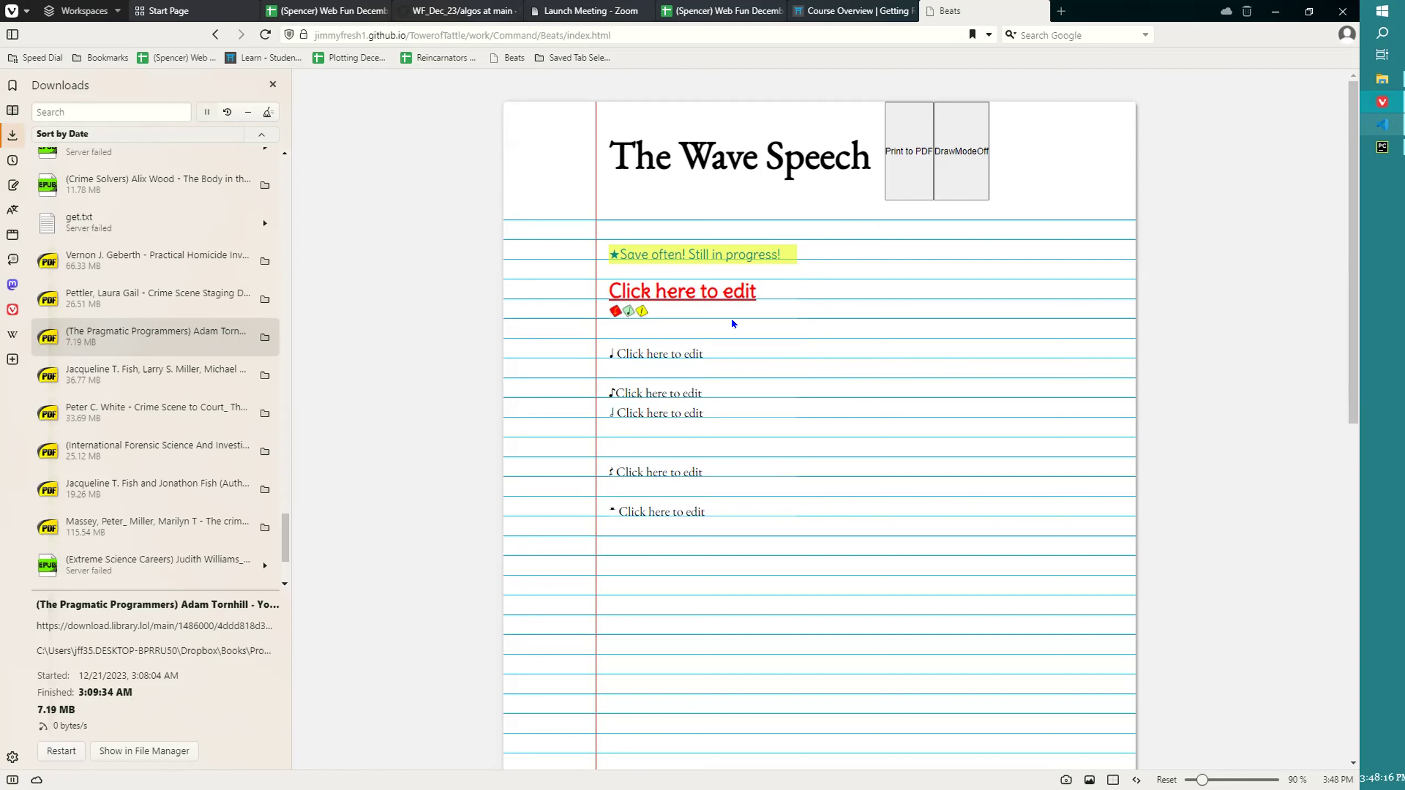
pyautogui.click(734, 282)
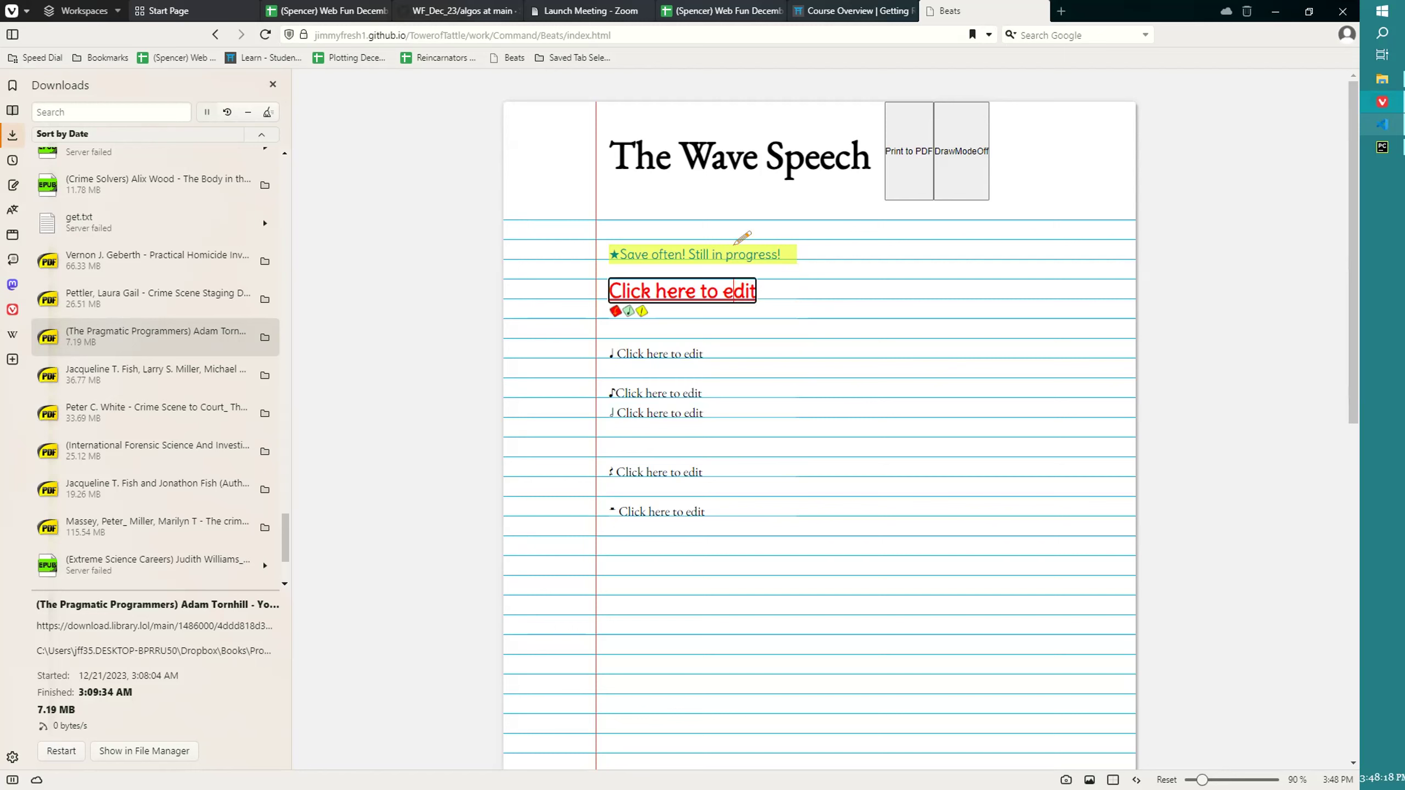
pyautogui.tripleClick(736, 247)
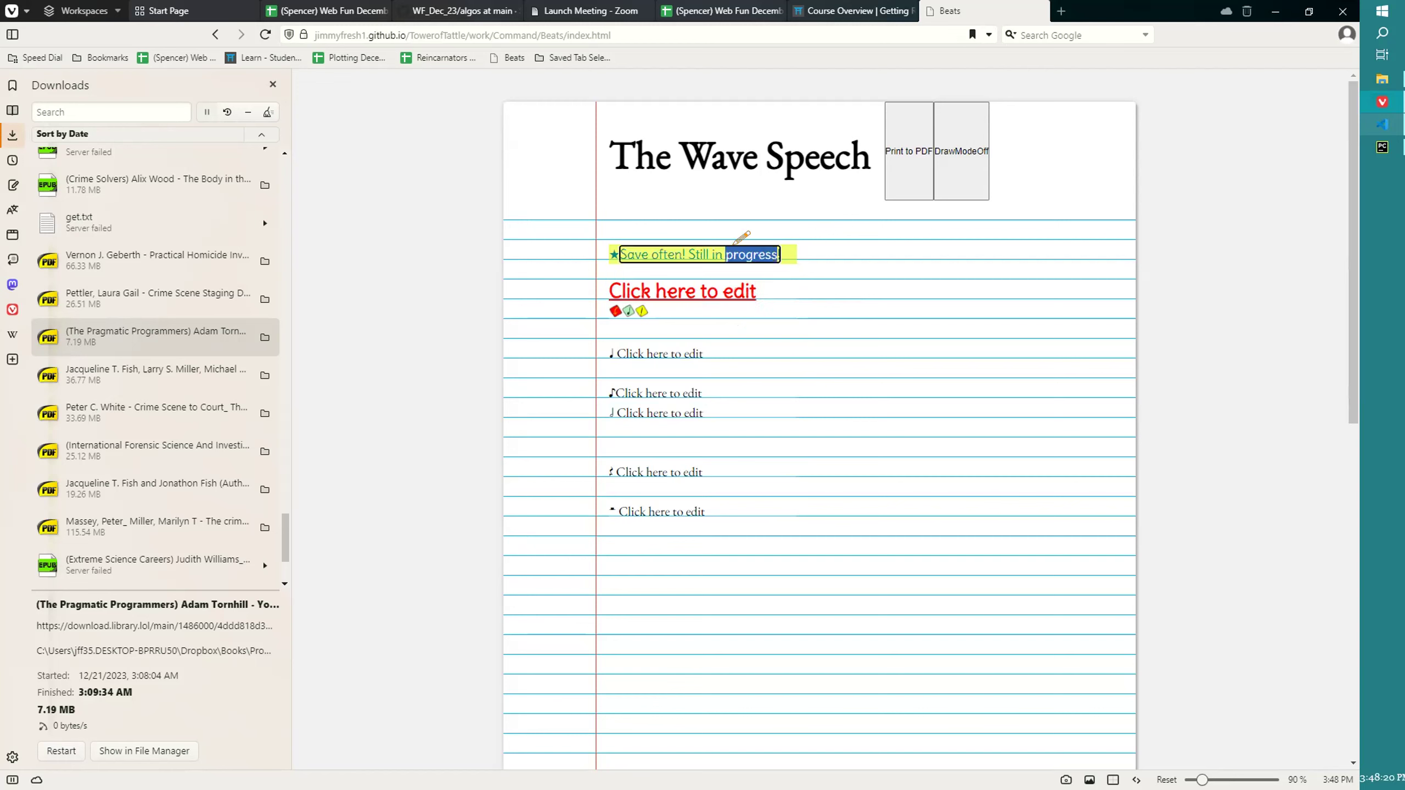
pyautogui.click(729, 282)
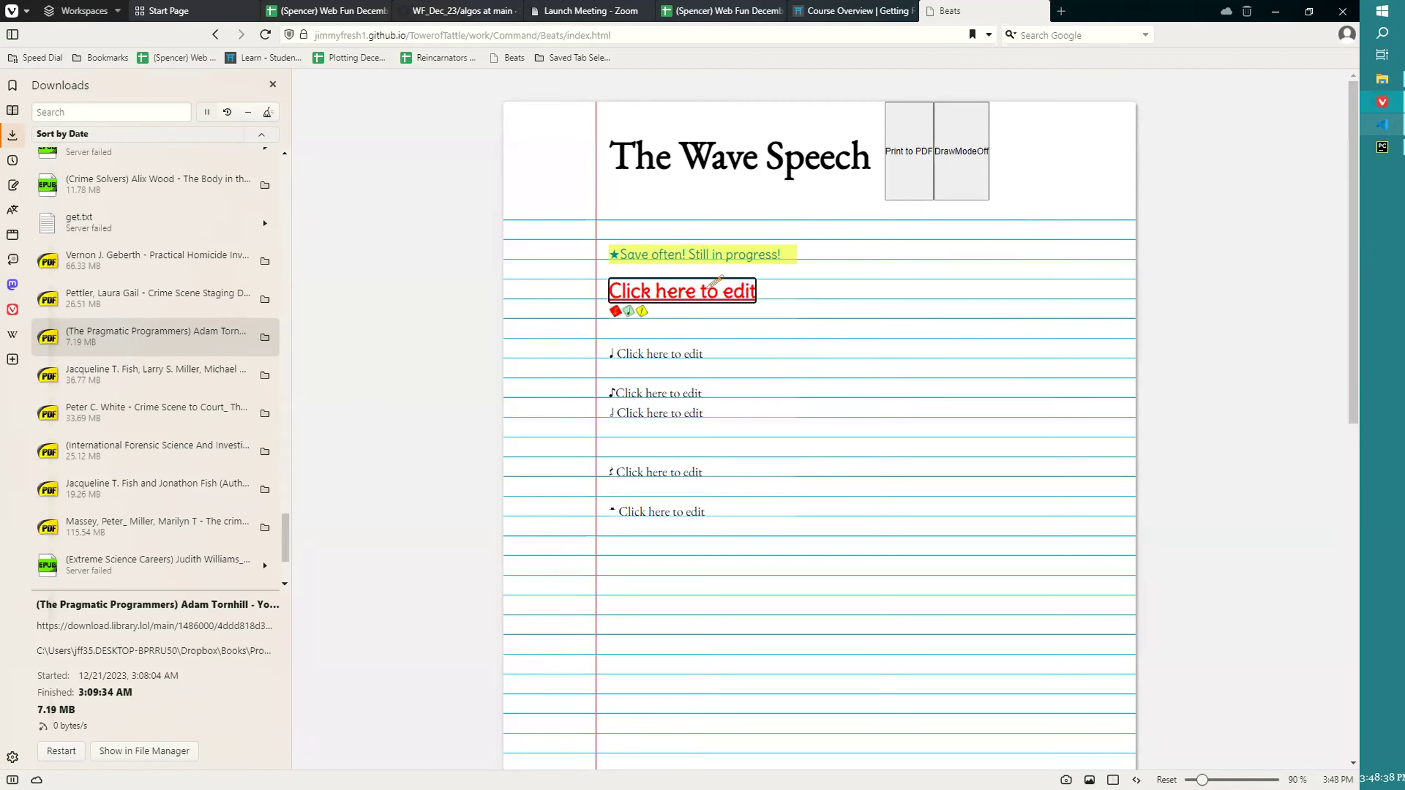
pyautogui.click(628, 277)
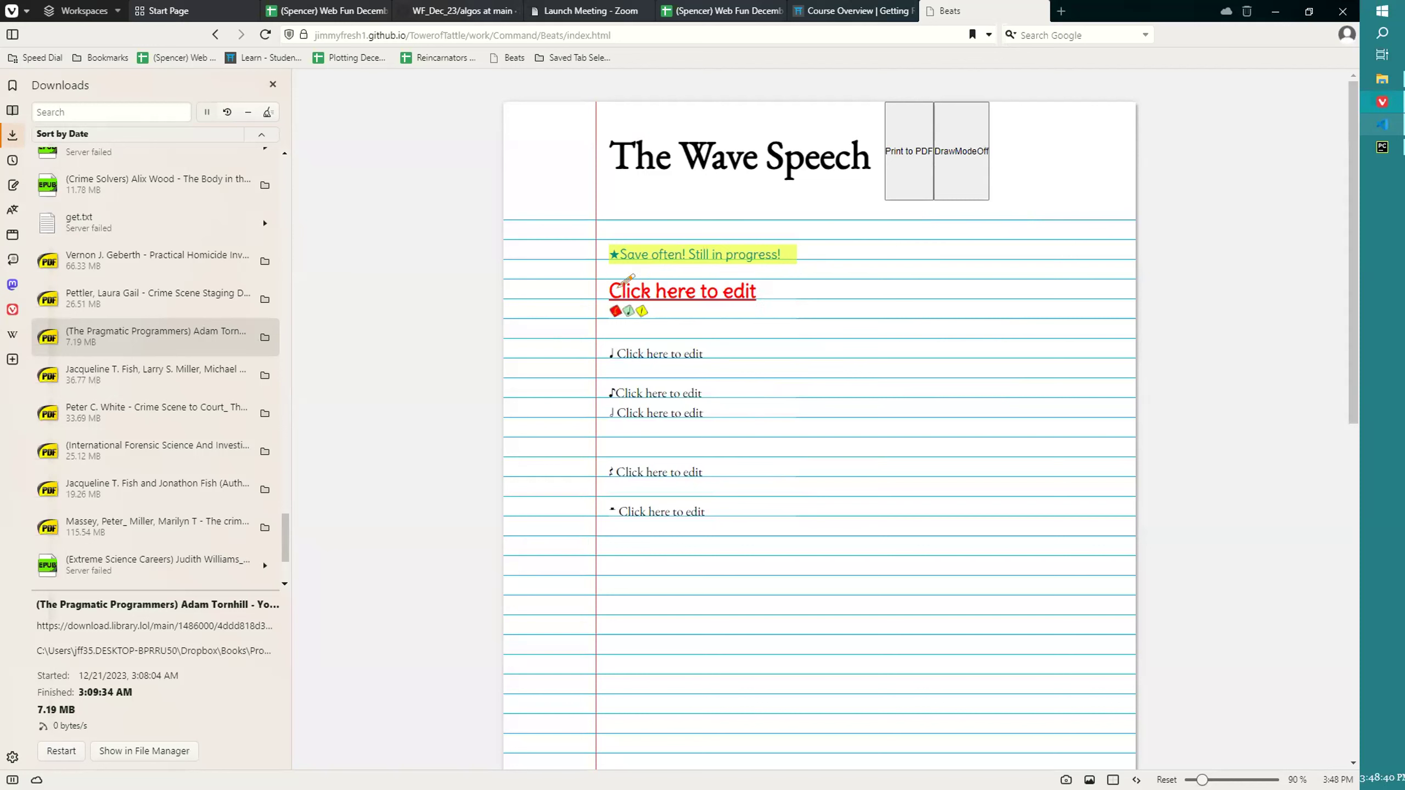